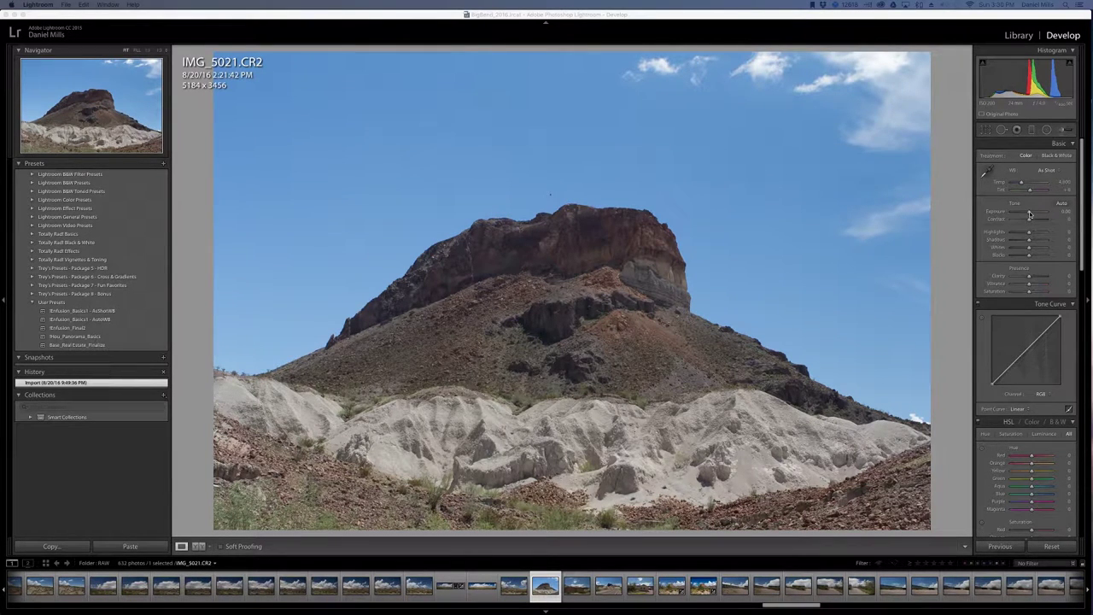
- Set Exposure to +0.05, Highlights -76, Shadows +48, Whites +19 and Blacks -23, and add a lower and an upper point to the tone curve
drag(1029, 213, 1031, 248)
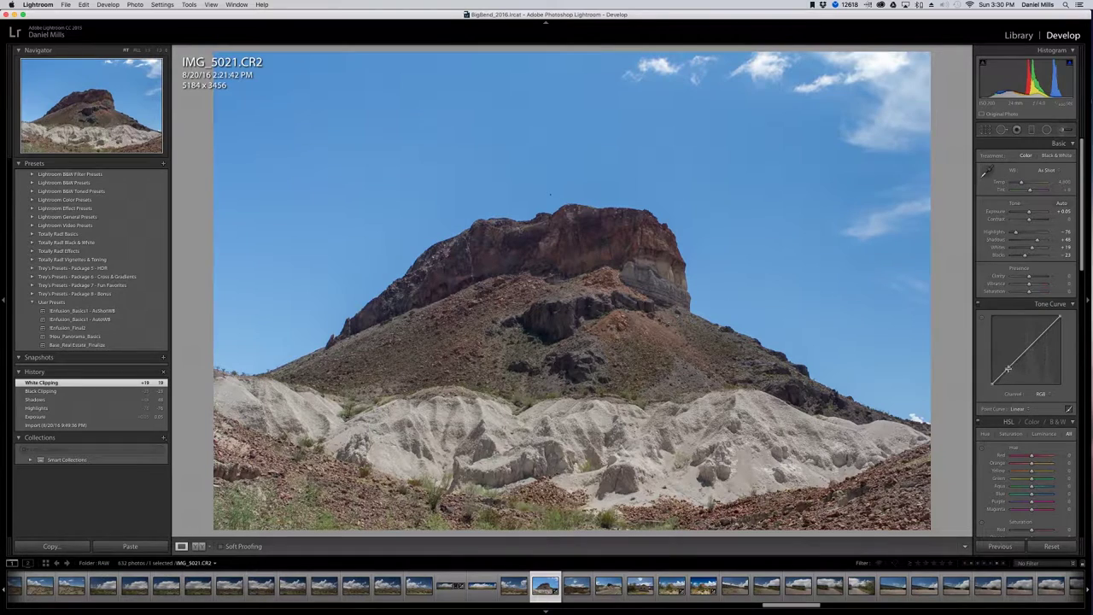
drag(1008, 367, 1009, 367)
drag(1042, 333, 1040, 331)
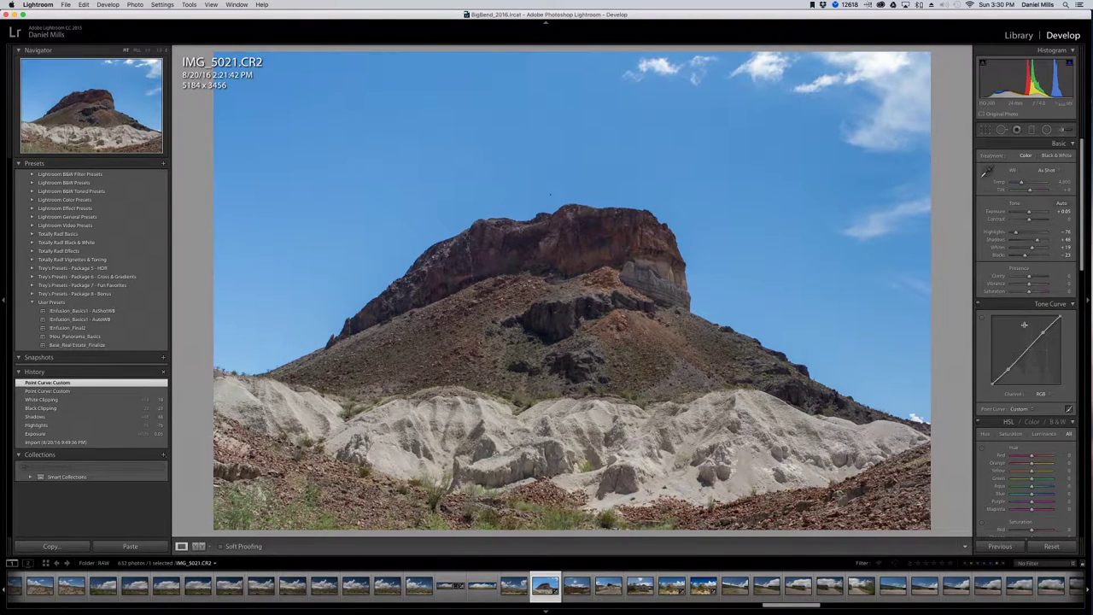
- Deepen the sky by setting the blue saturation to +13 and the blue luminance to -12
scroll(1026, 330, down, 5)
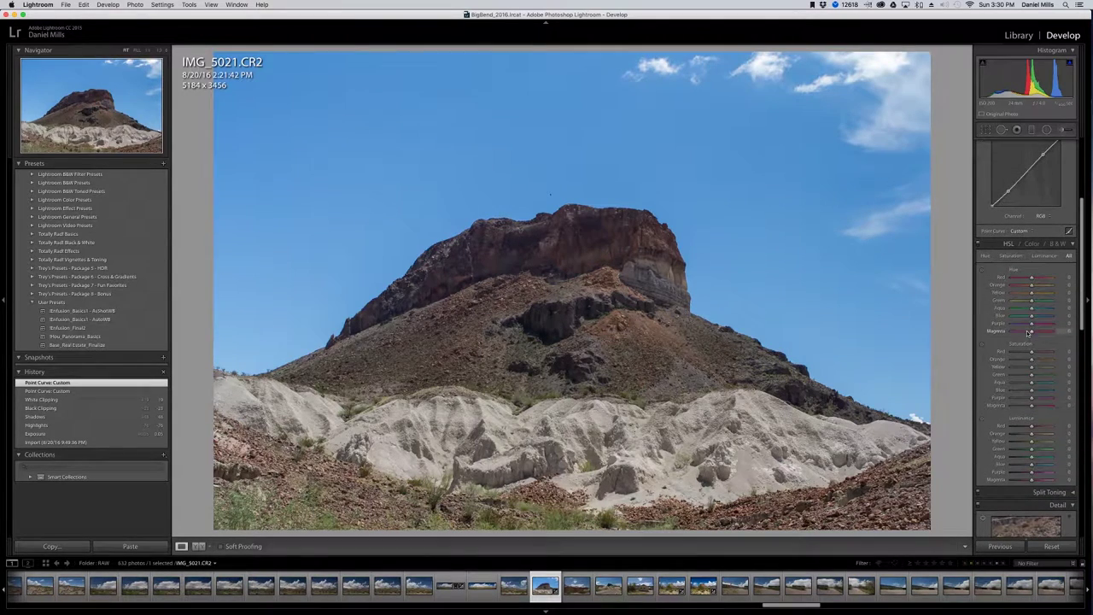
drag(1031, 389, 1035, 390)
drag(1033, 466, 1029, 465)
- Sharpen the photo with an amount of 59 and set the masking to 48 while previewing the edge mask
scroll(1030, 424, down, 1)
scroll(1030, 423, down, 5)
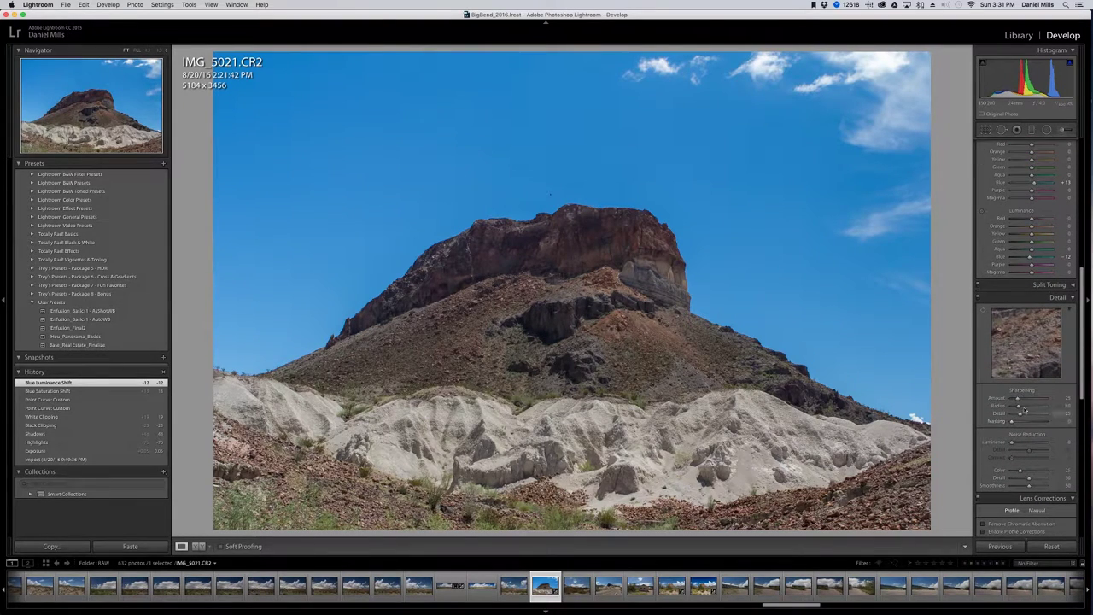
drag(1018, 401, 1025, 400)
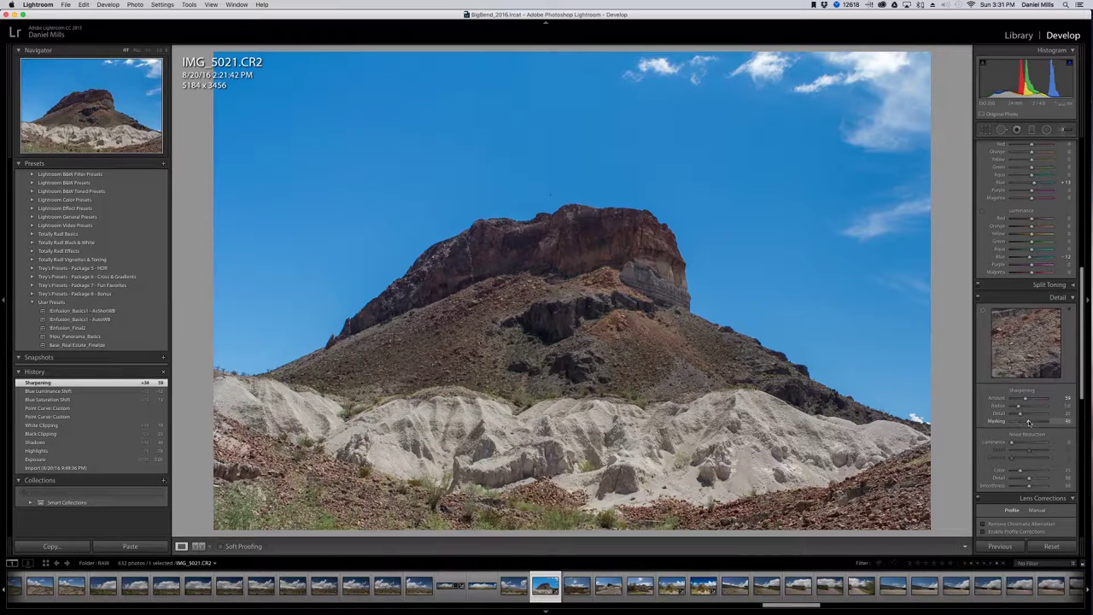
drag(1027, 421, 1027, 421)
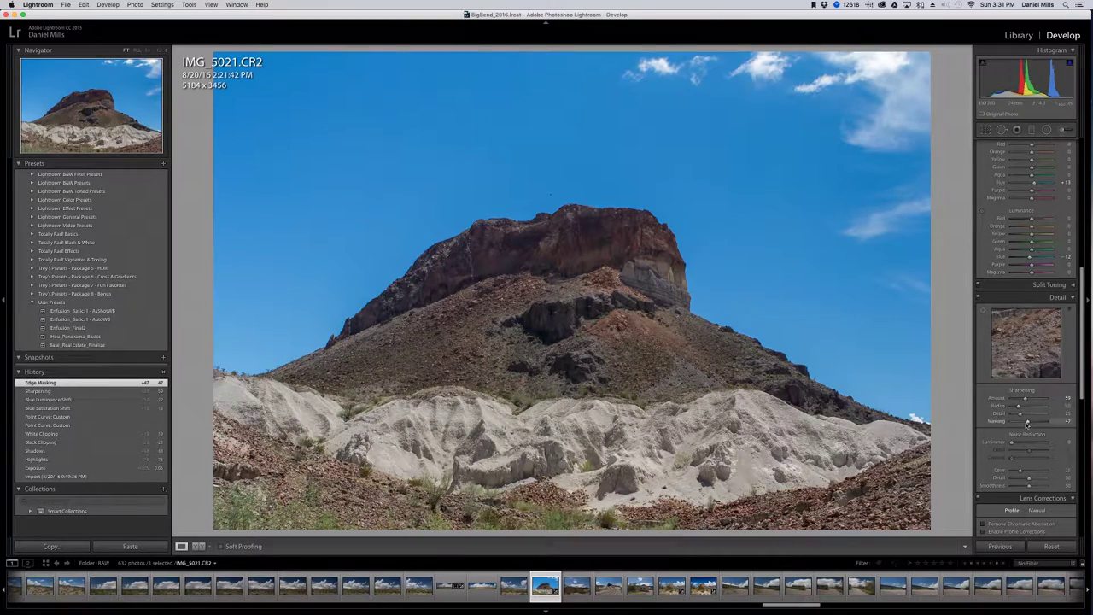
key(alt)
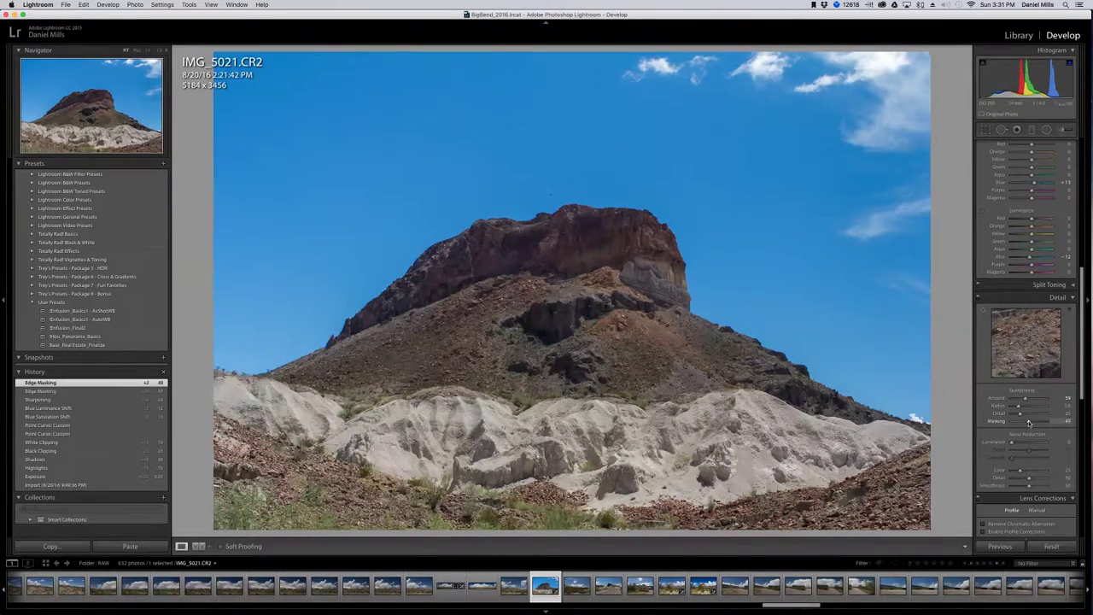
mouse_move(1027, 422)
mouse_down()
mouse_move(1009, 422)
mouse_move(1040, 421)
mouse_up()
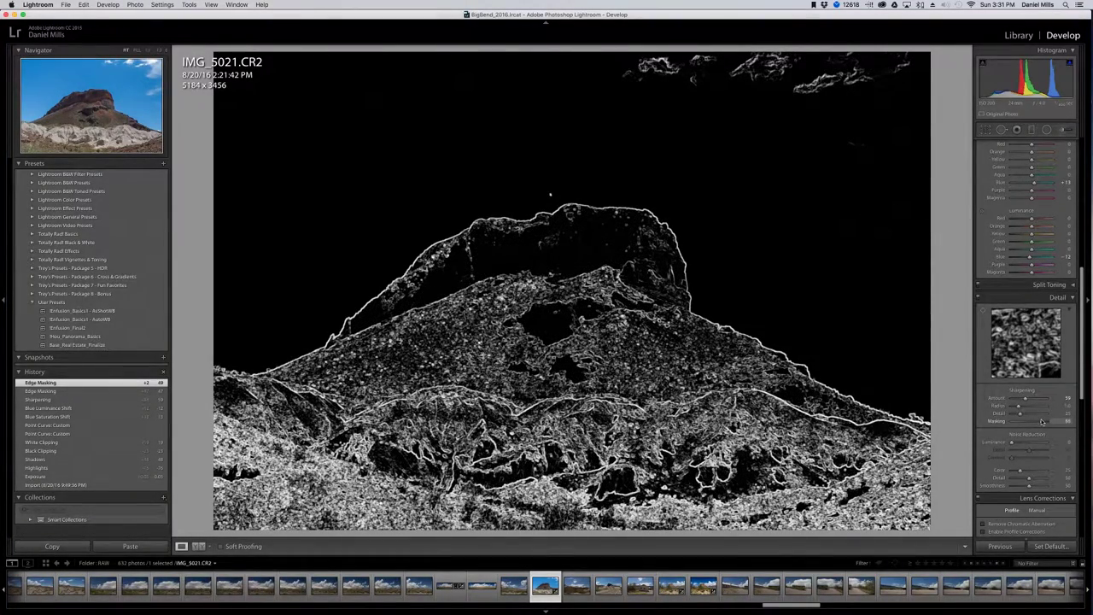
drag(1041, 421, 1027, 422)
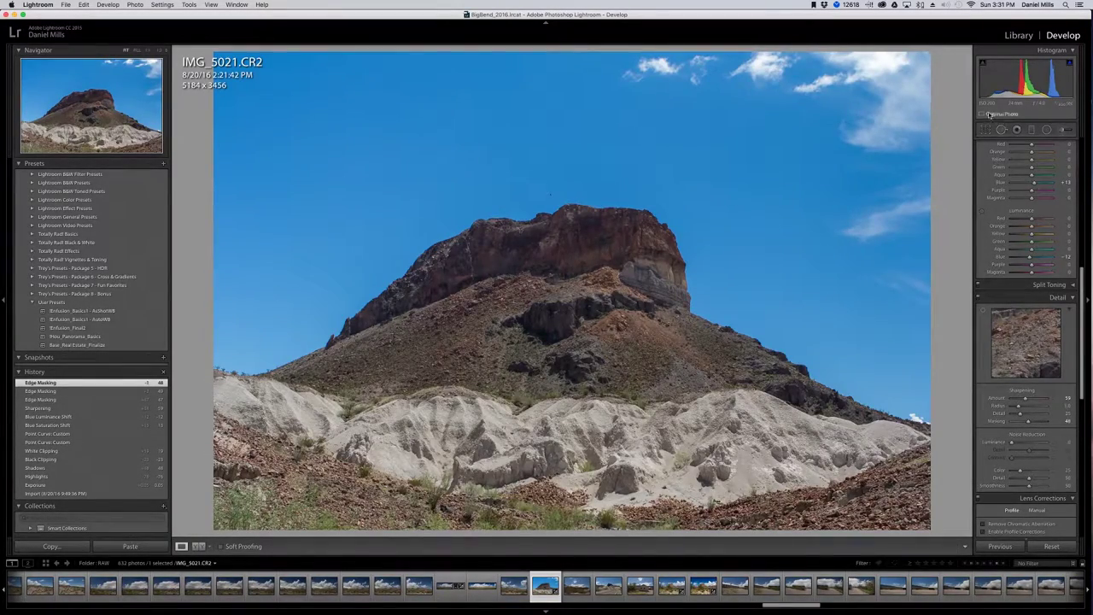
- Set the luminance noise reduction to 14 and enable chromatic aberration removal
drag(1011, 444, 1014, 443)
drag(1016, 442, 1016, 443)
scroll(1016, 443, down, 3)
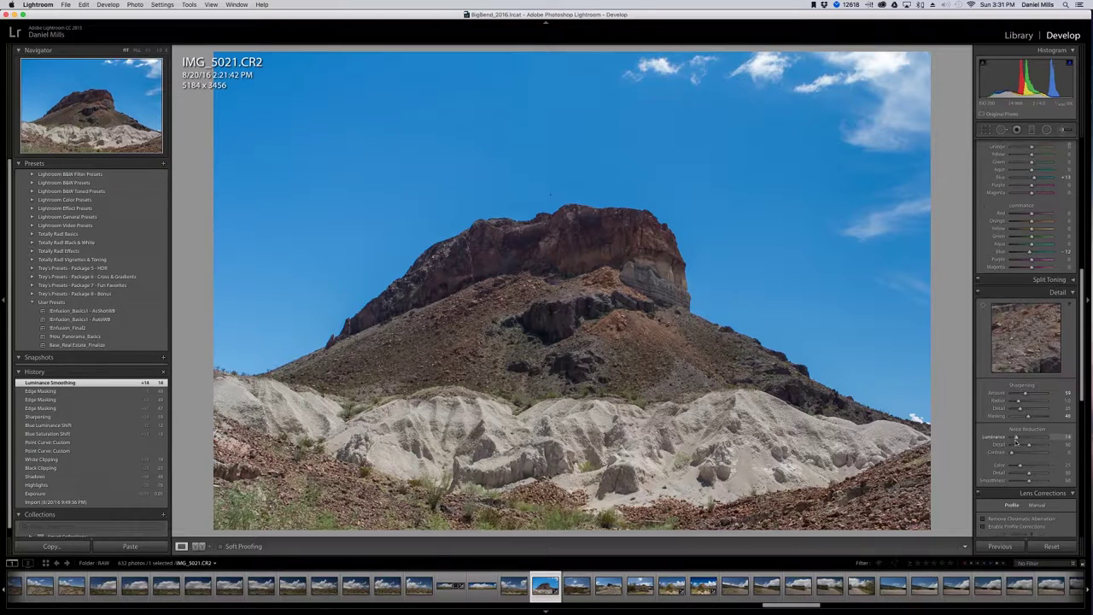
scroll(1015, 444, down, 1)
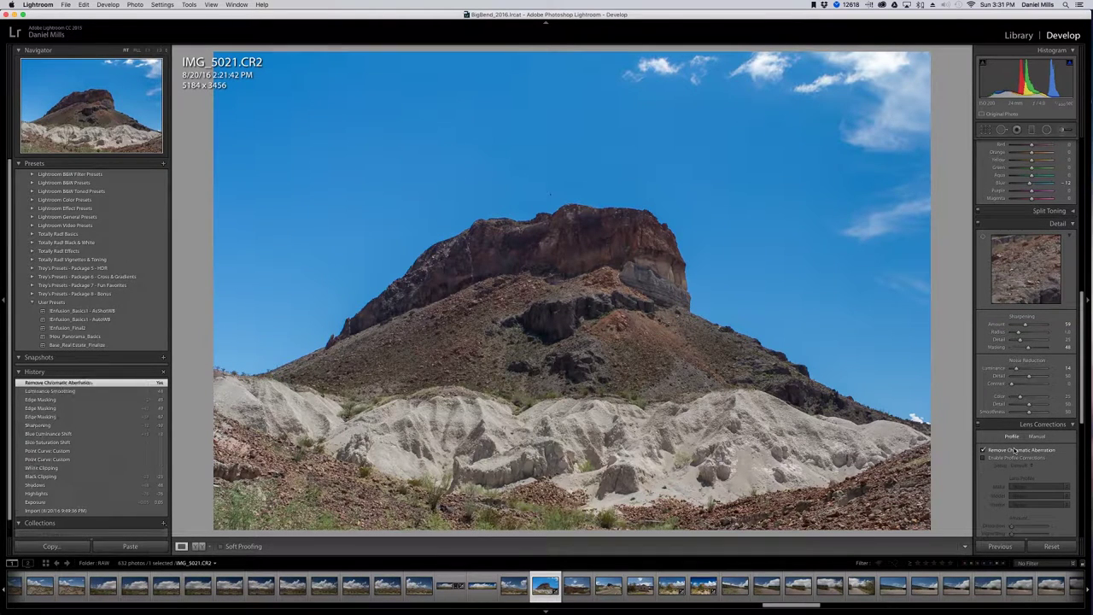
scroll(1022, 439, down, 1)
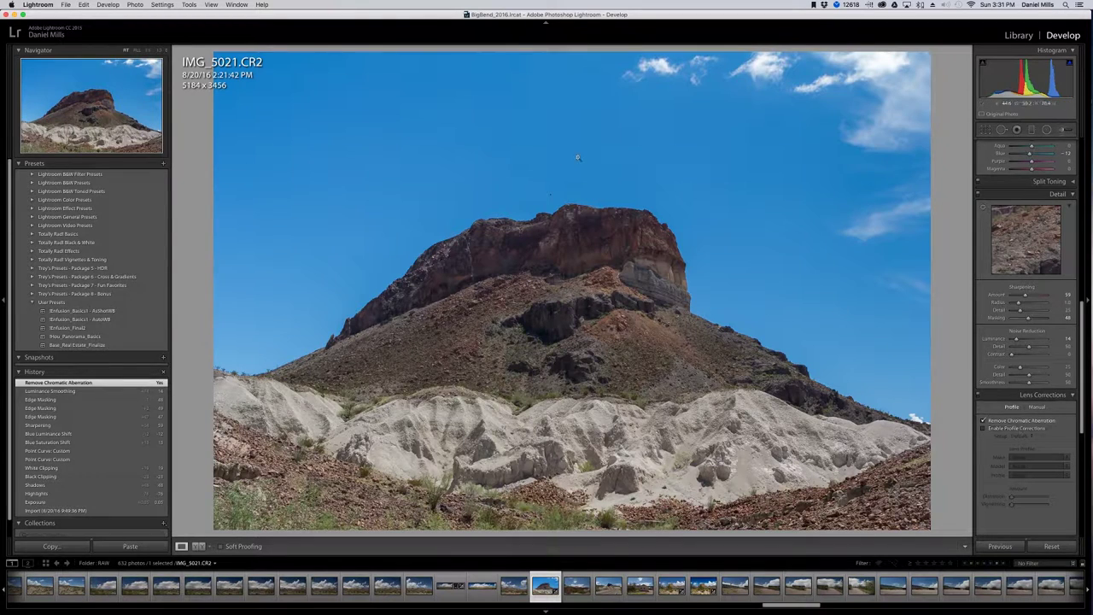
- Compare the mountain's edge against the sky up close with chromatic aberration removal off and on, leaving it on
click(666, 221)
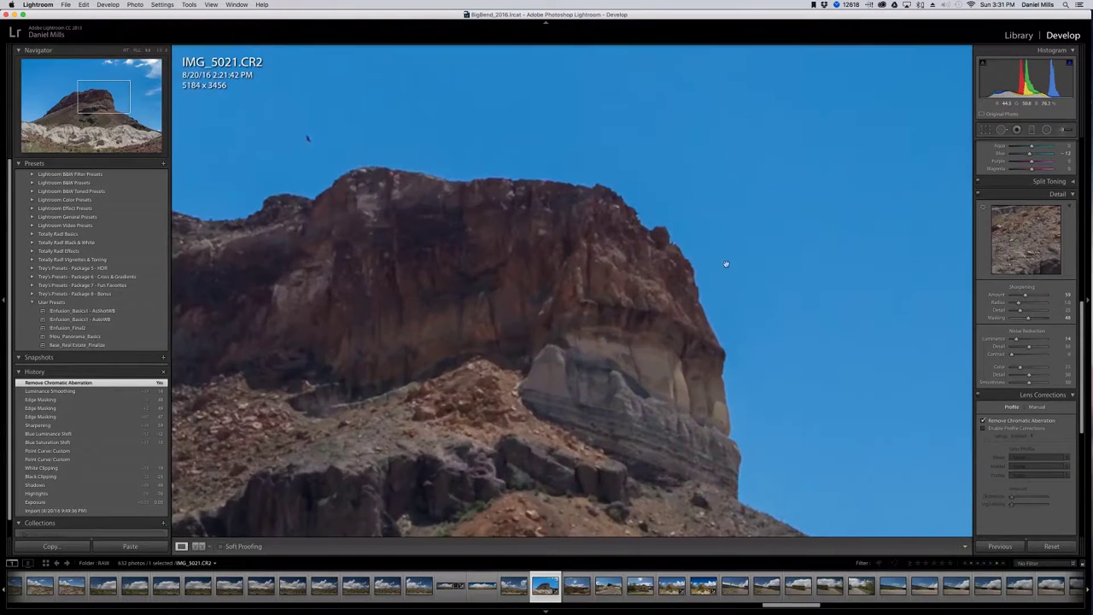
click(983, 420)
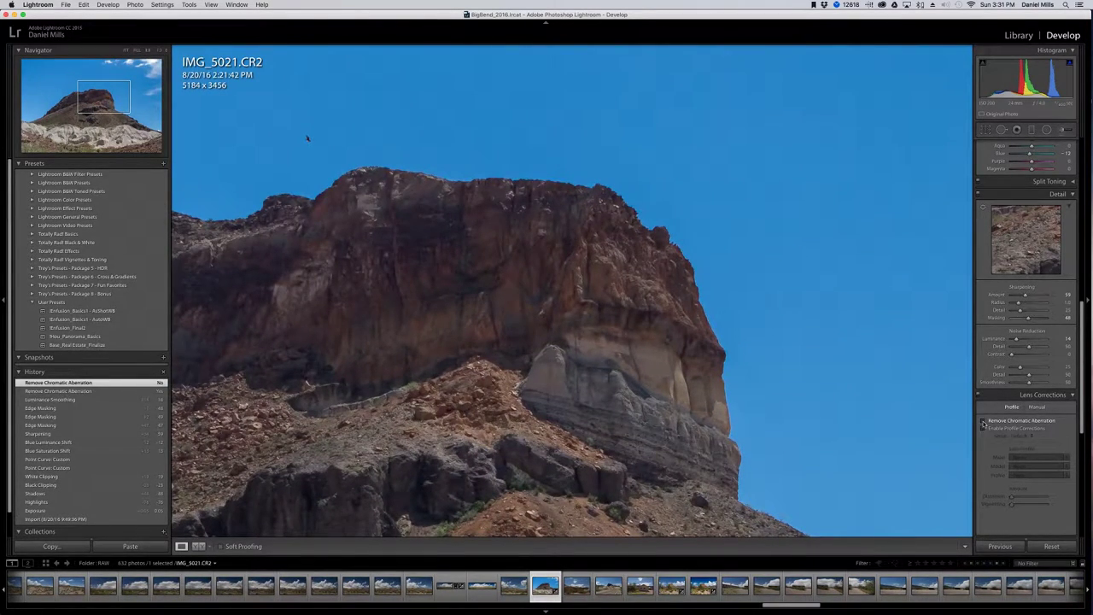
click(983, 421)
click(982, 421)
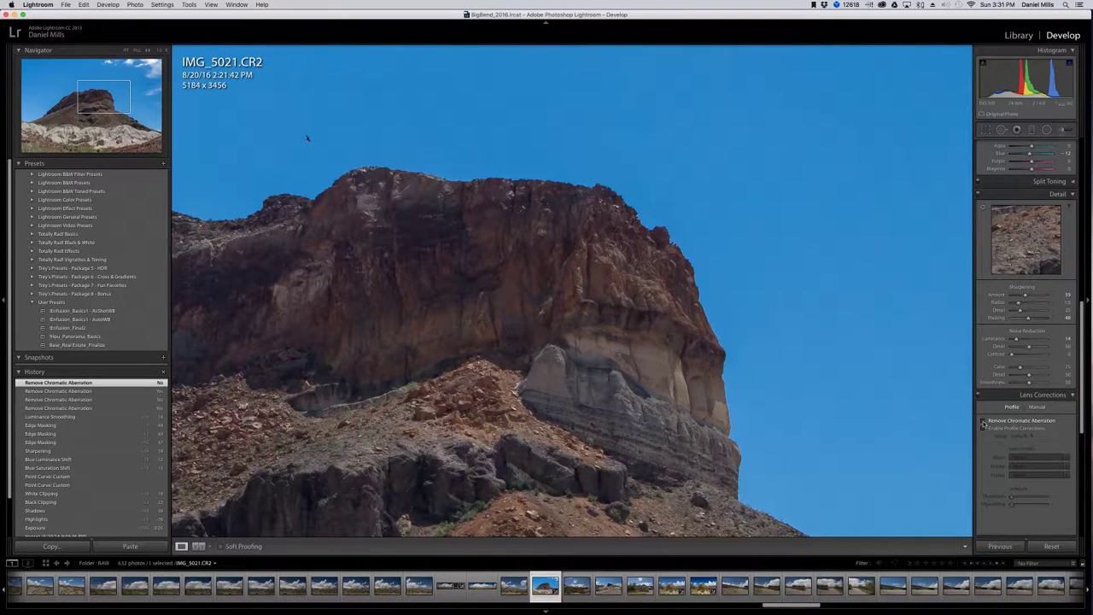
click(982, 421)
click(810, 308)
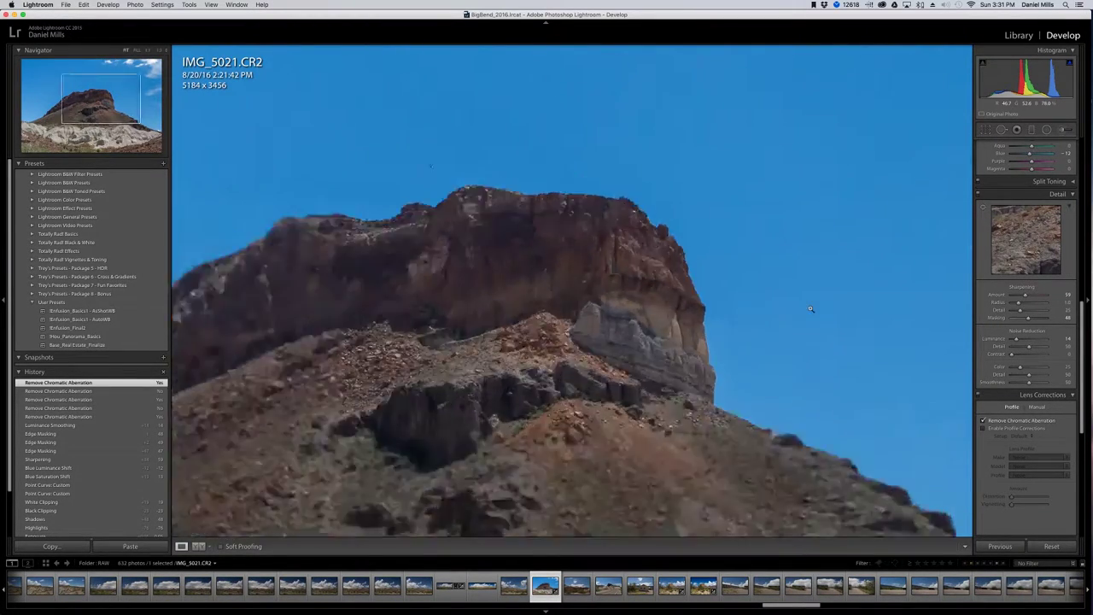
- Enable the lens profile corrections with Distortion at 100 and compare the photo with them off and on
click(1021, 430)
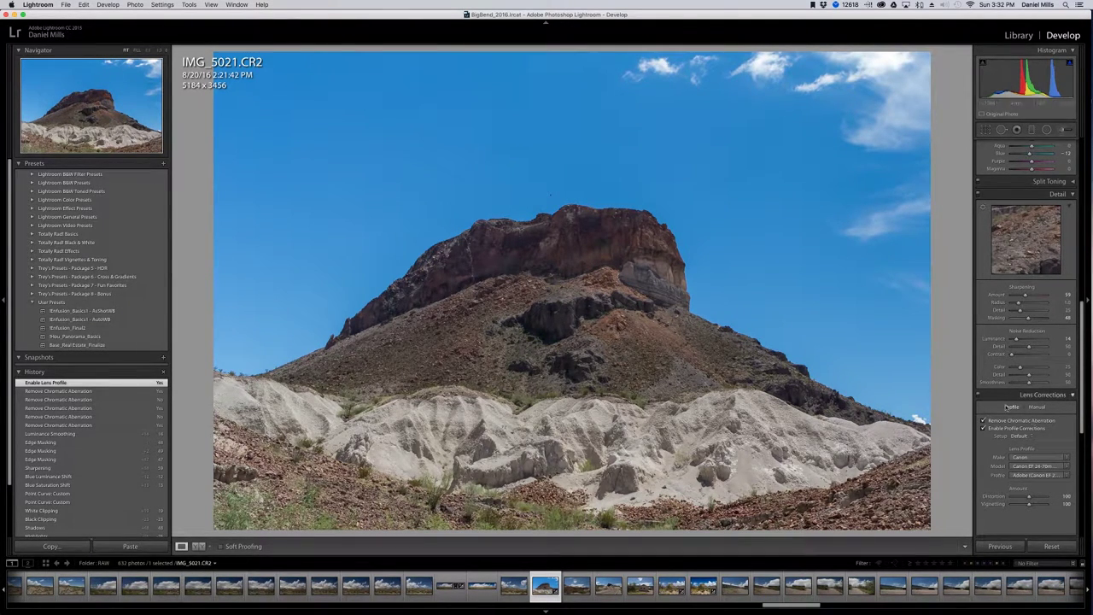
scroll(1007, 429, down, 1)
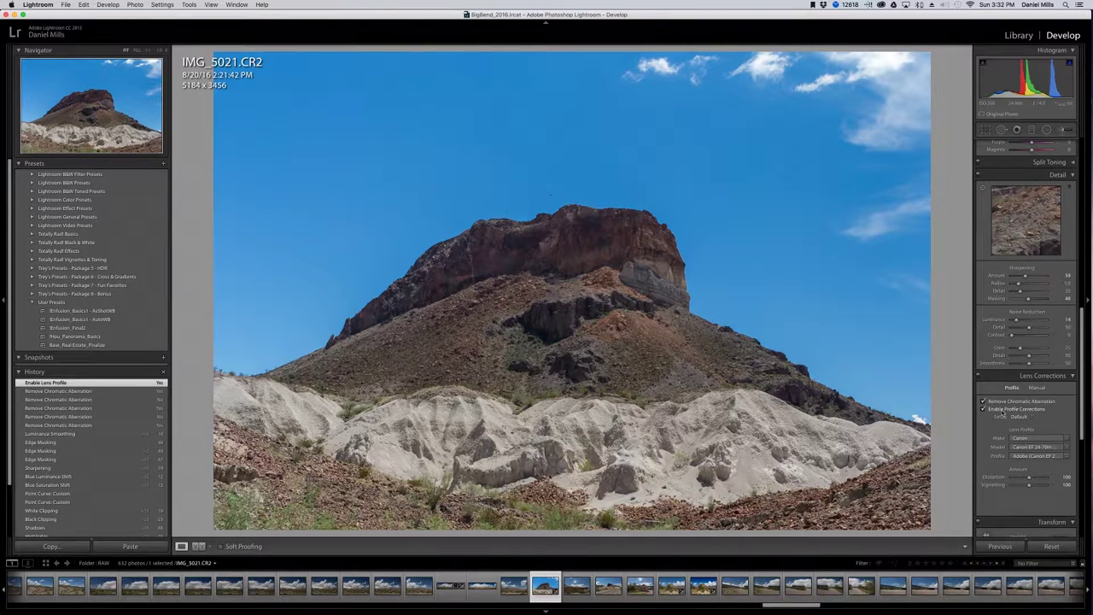
drag(1030, 478, 1029, 481)
click(983, 409)
click(983, 409)
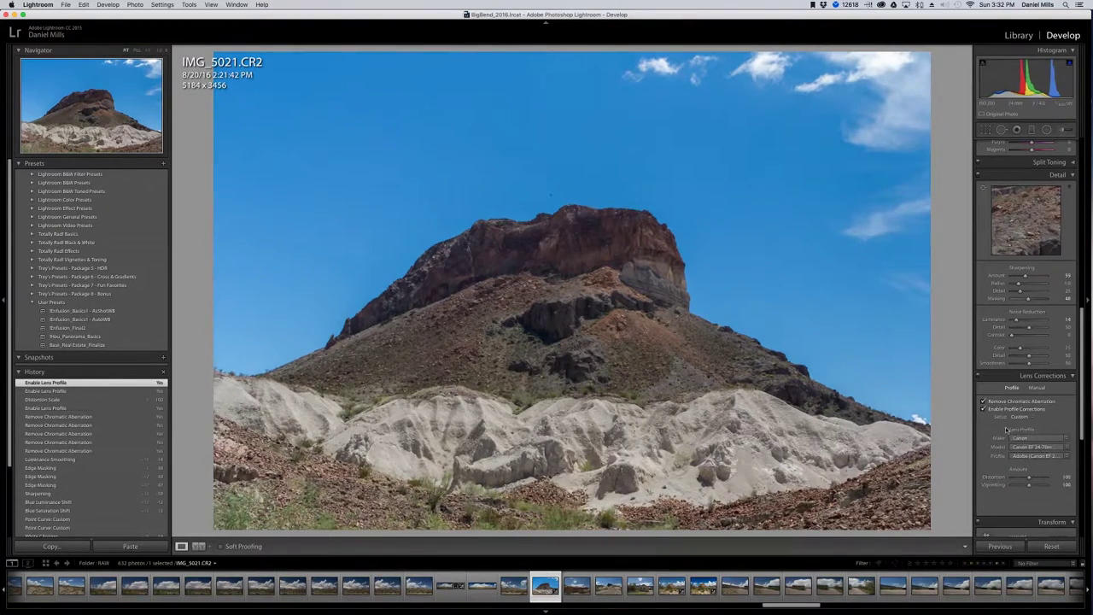
- Check the transform and effects settings, and lower the photo's contrast to -23
scroll(1005, 427, down, 5)
scroll(1005, 428, down, 2)
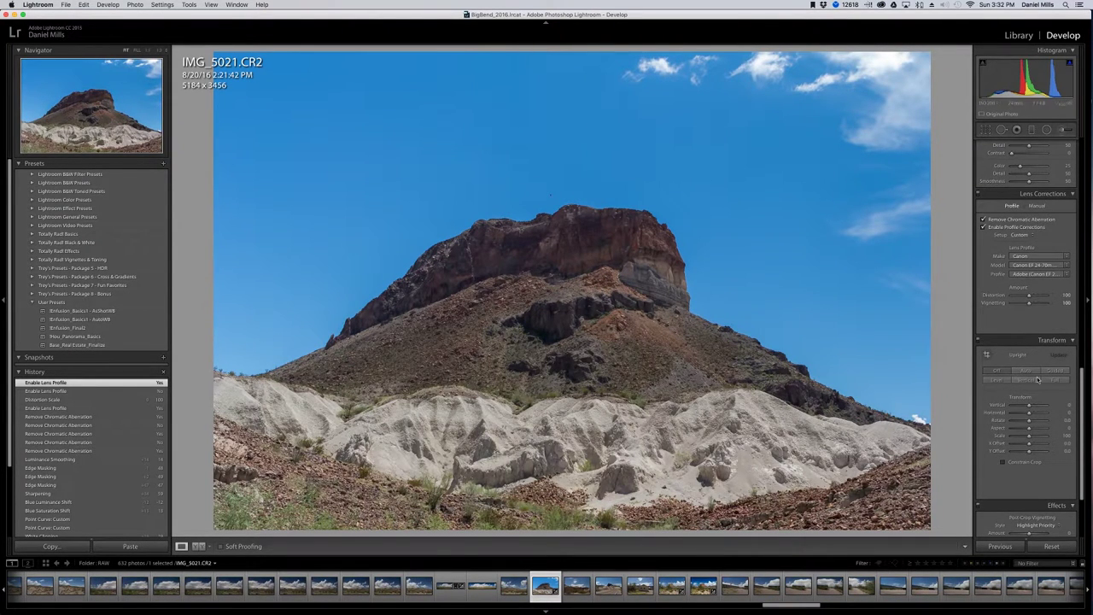
scroll(1024, 362, down, 3)
scroll(1023, 367, down, 1)
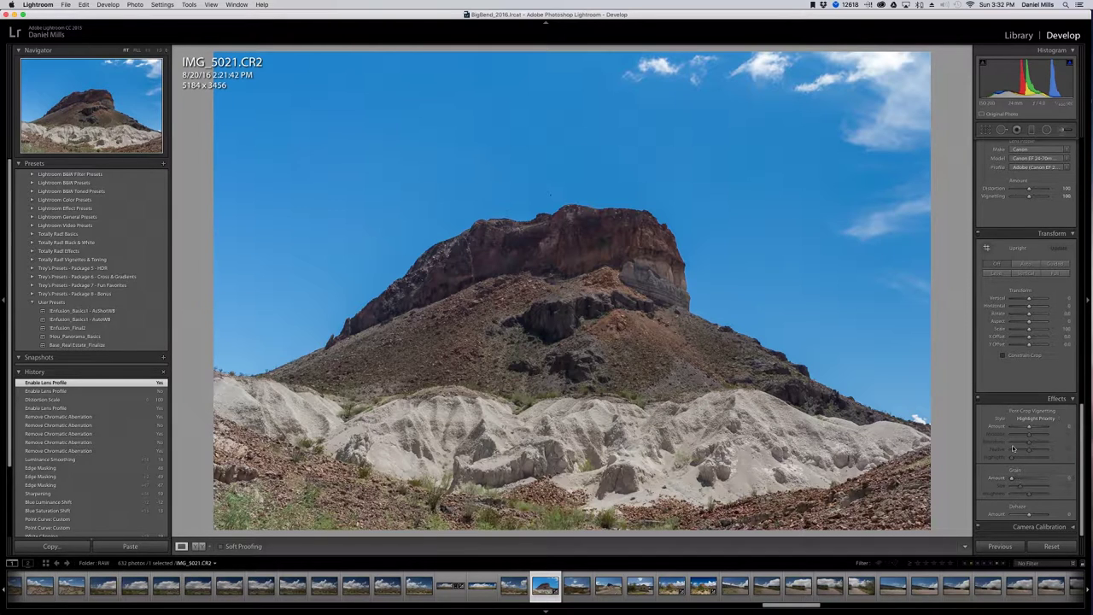
scroll(982, 427, up, 15)
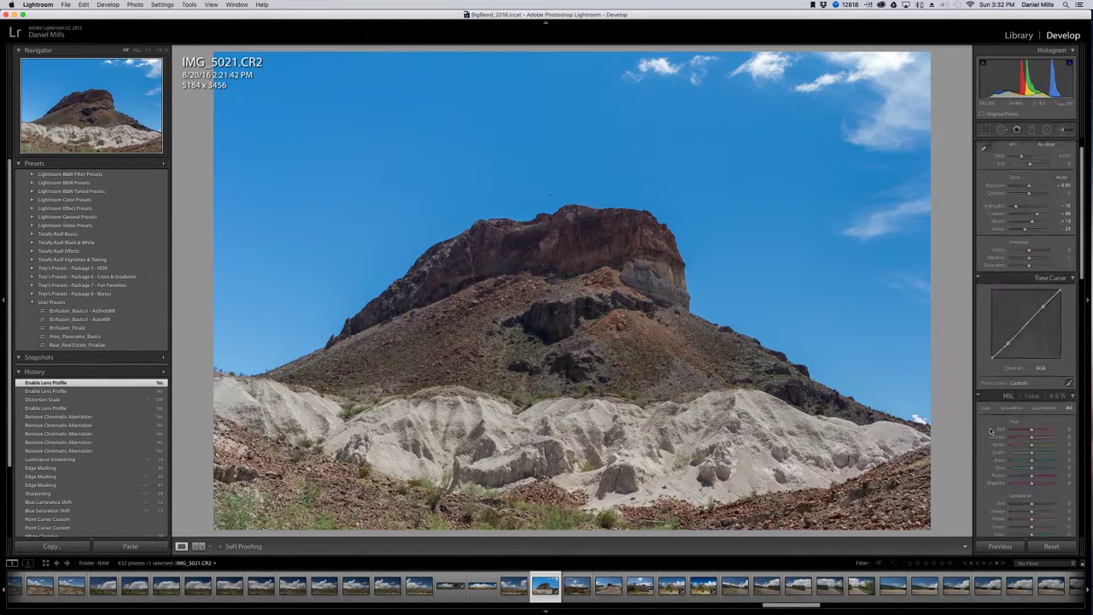
drag(1029, 220, 1025, 221)
- Try the Auto white balance and settle on the Daylight white balance
click(1047, 170)
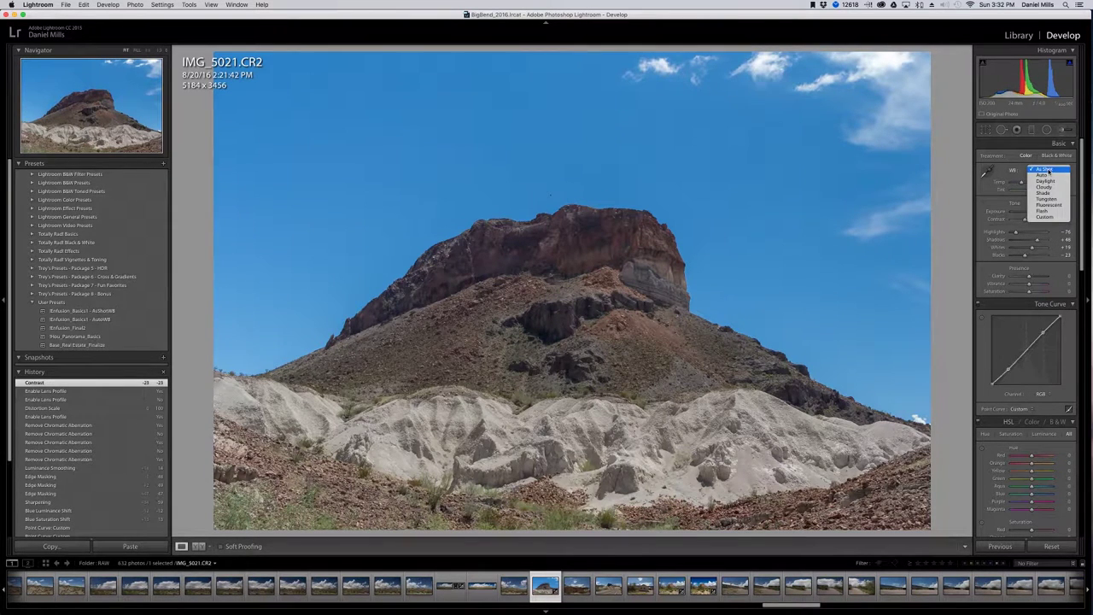
click(1048, 171)
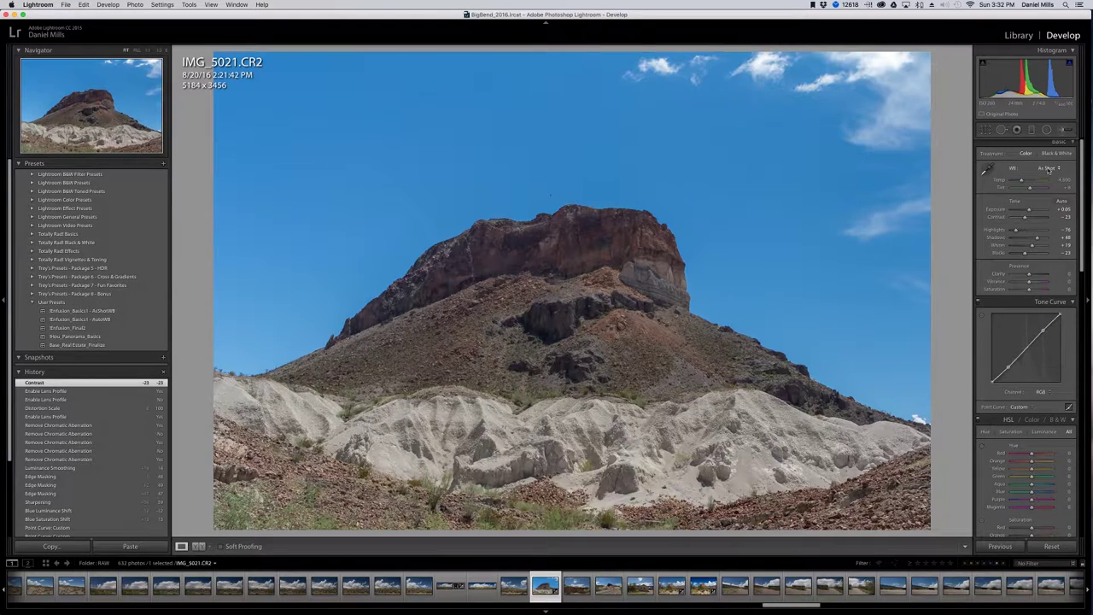
click(1046, 170)
click(1043, 173)
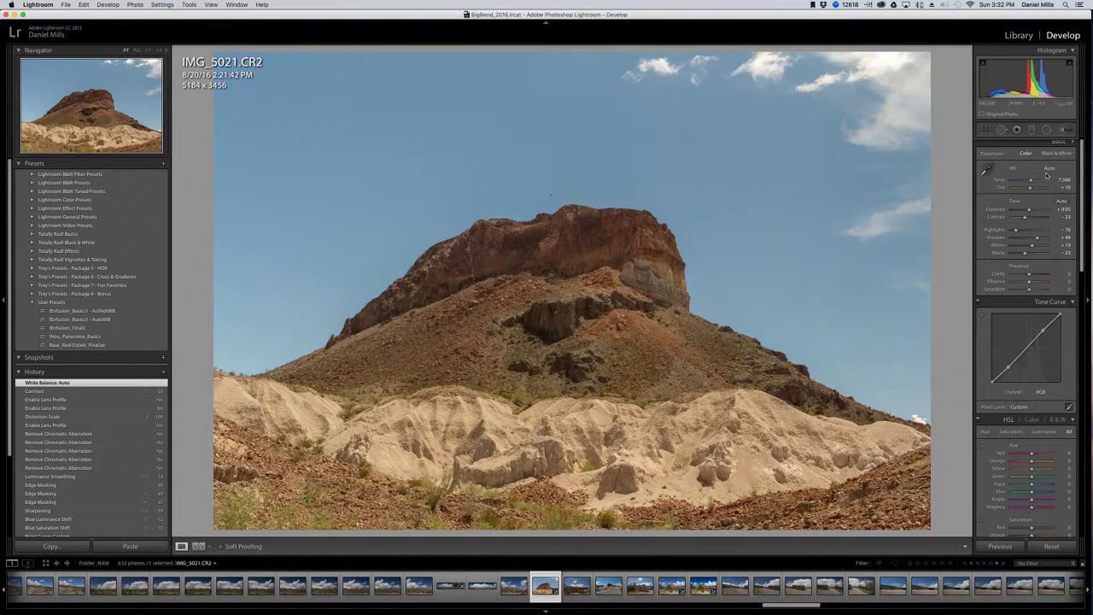
click(1047, 170)
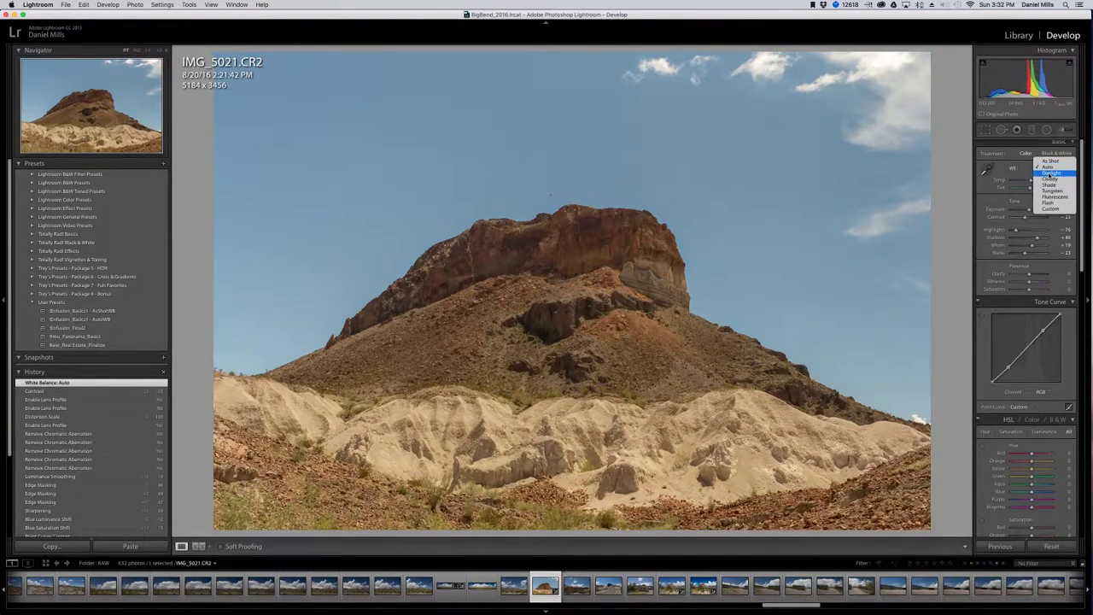
click(1048, 177)
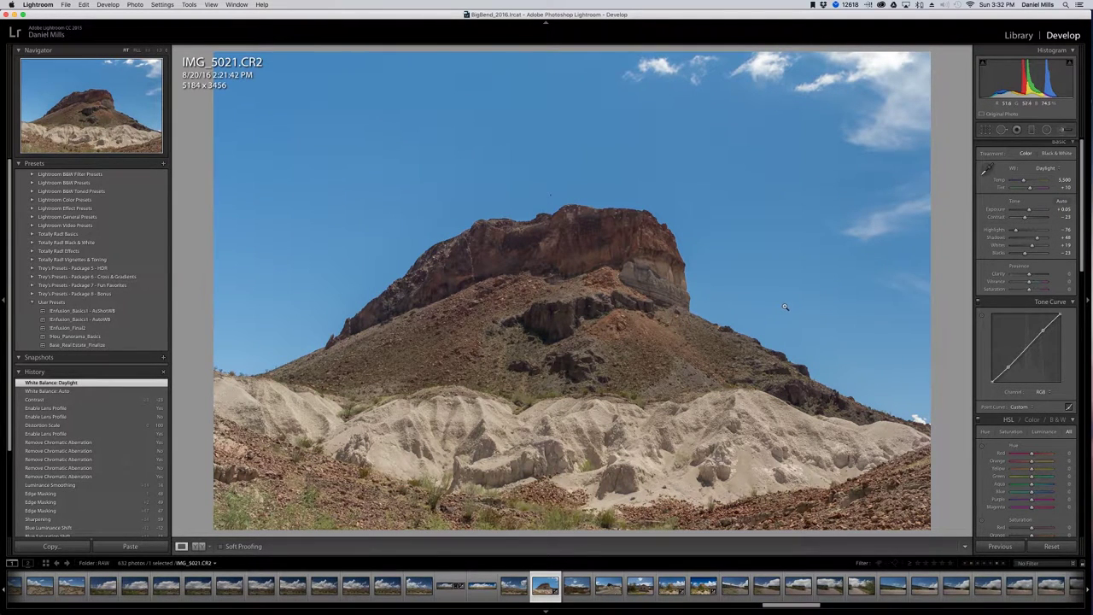
- Export the photo to Aurora HDR Pro as a TIFF with the Lightroom adjustments and create the HDR image from it
right_click(545, 577)
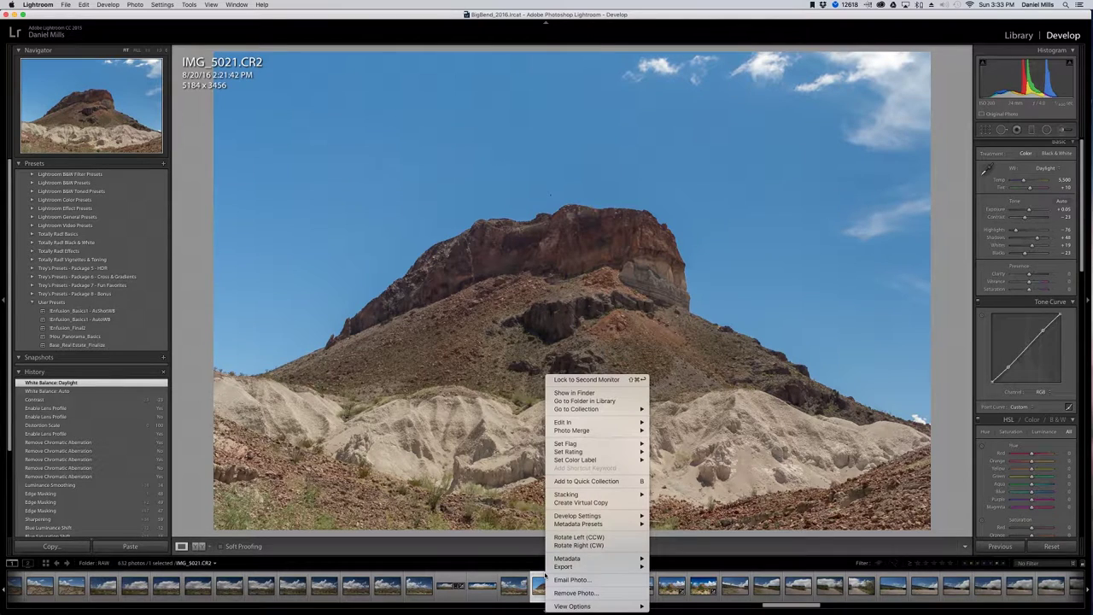
mouse_move(551, 568)
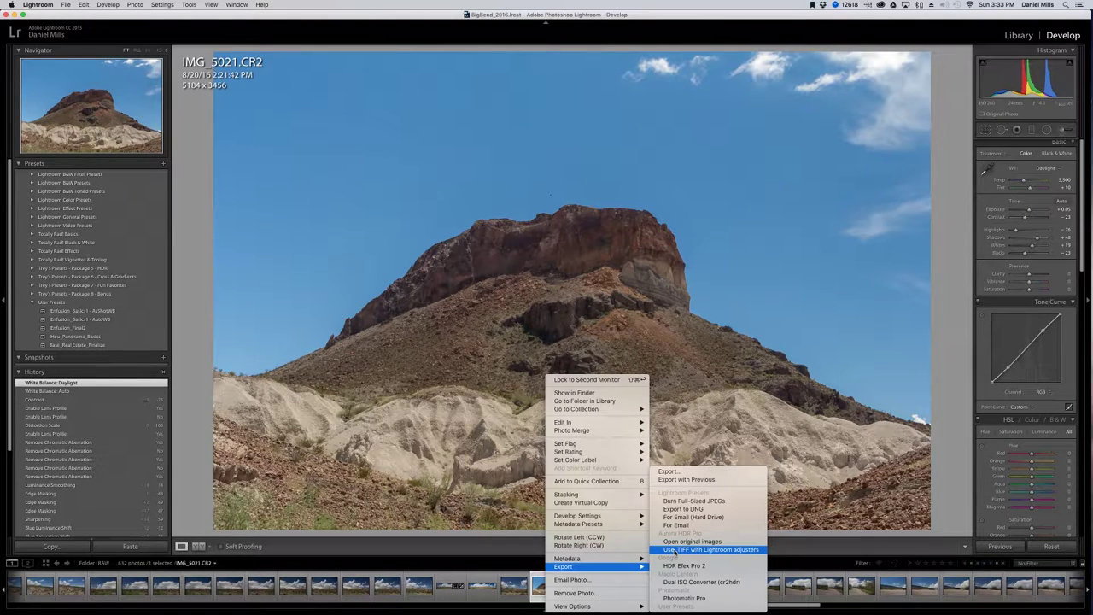
click(674, 549)
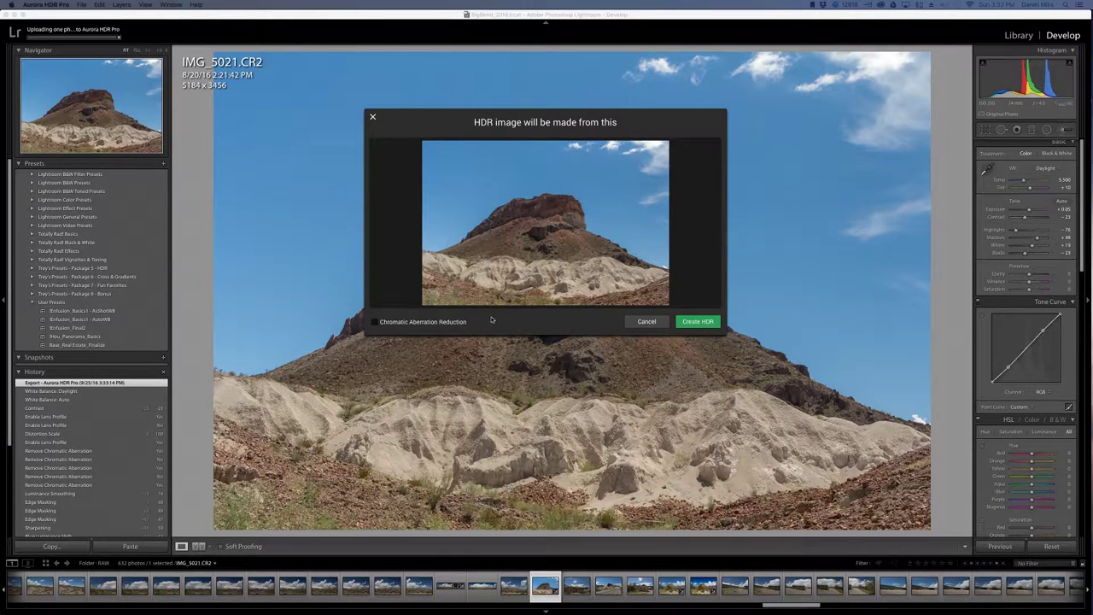
click(698, 321)
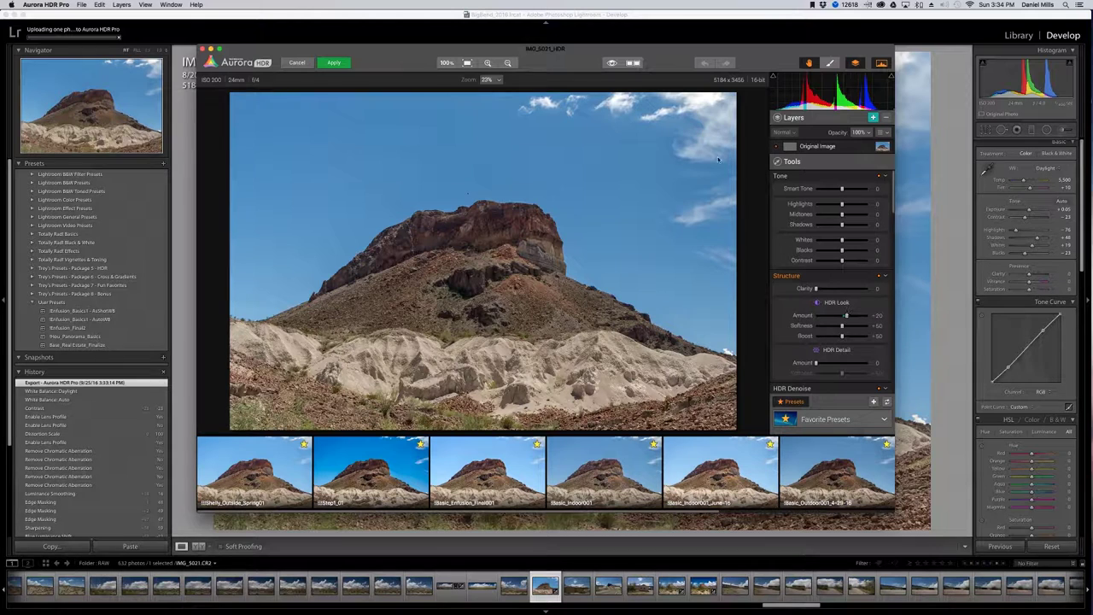
- Compare the HDR image with its original version using the before/after preview
click(612, 63)
click(611, 63)
click(611, 63)
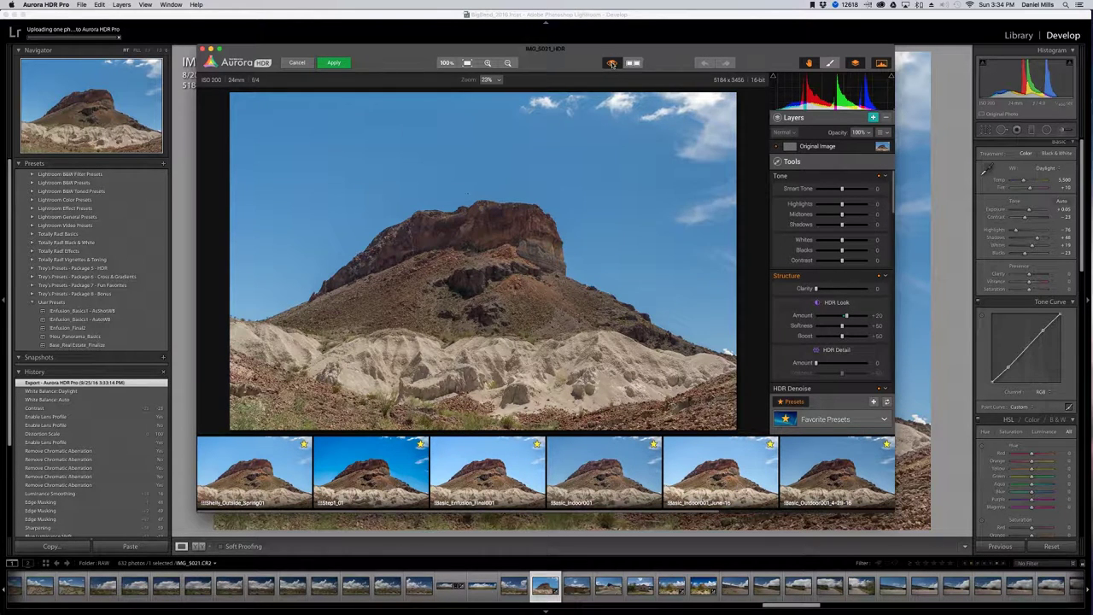
click(611, 63)
- Add a new layer above the original image, keeping its default name
click(873, 117)
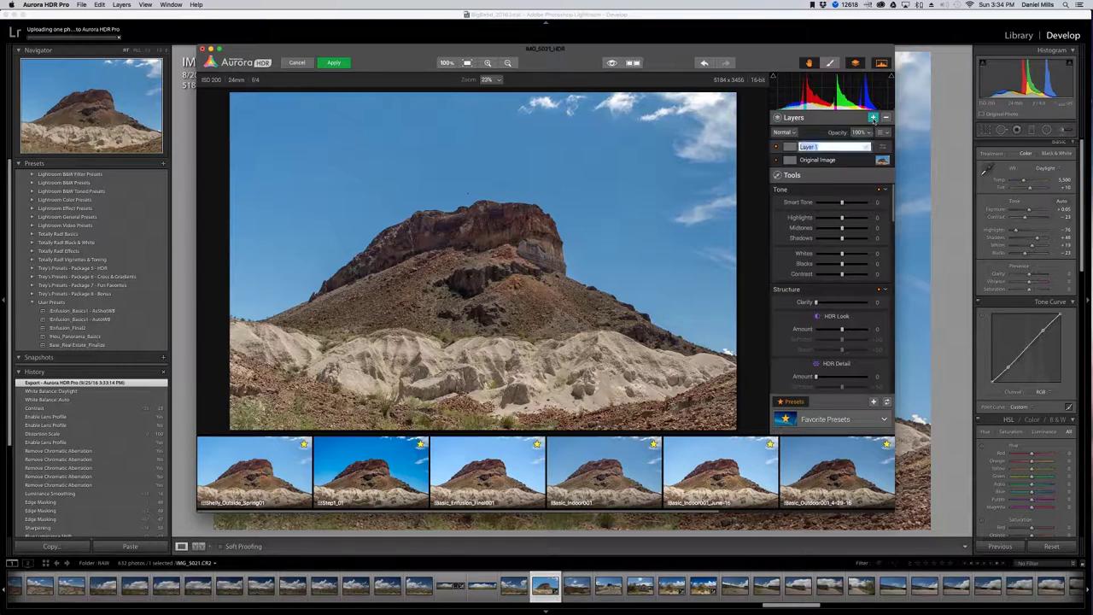
key(Return)
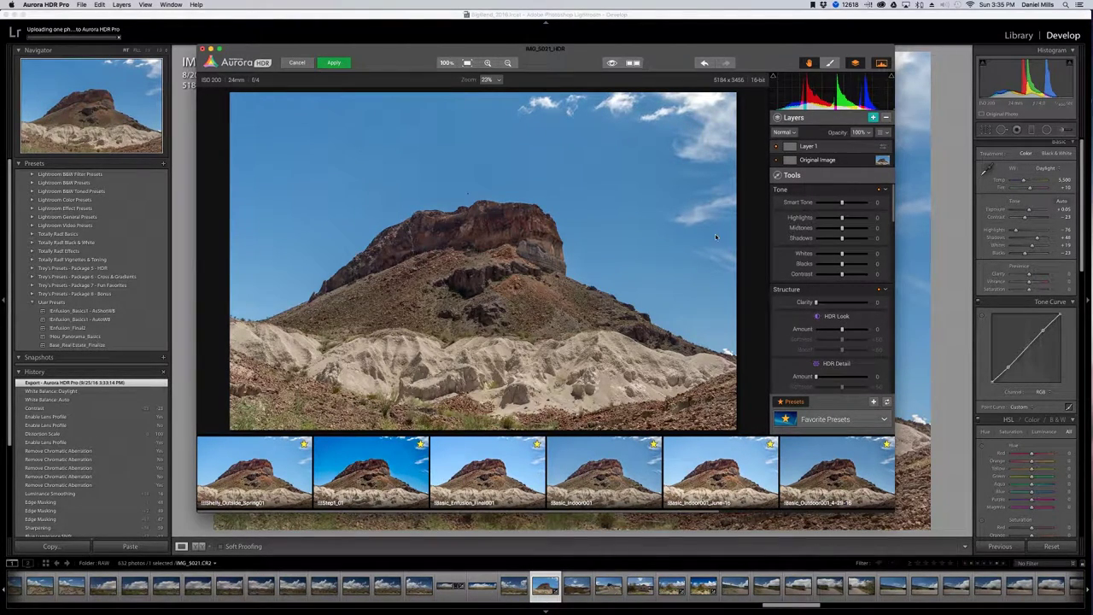
scroll(840, 231, down, 1)
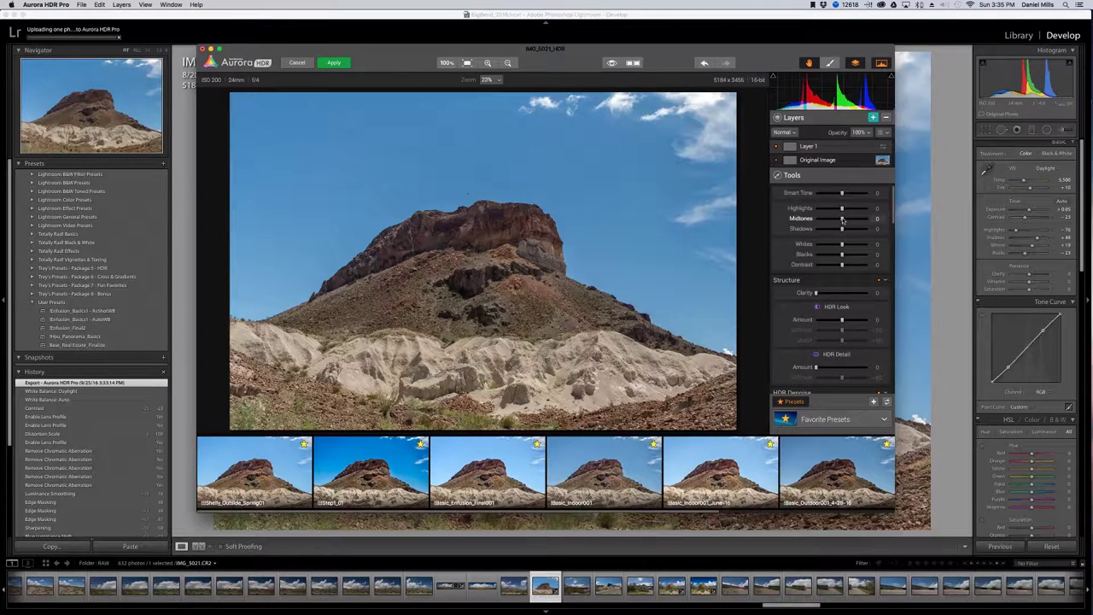
- Set Highlights to -31, Midtones to +30, Whites to +12, Blacks to -10, Contrast to +13 and Clarity to +33 on the new layer
drag(842, 219, 850, 220)
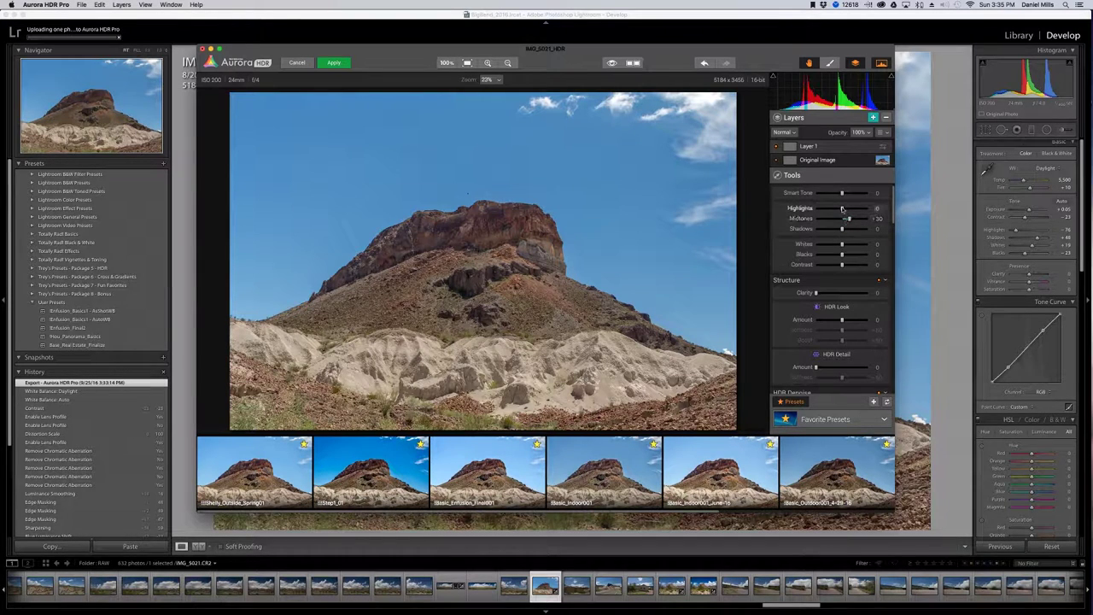
drag(843, 208, 834, 210)
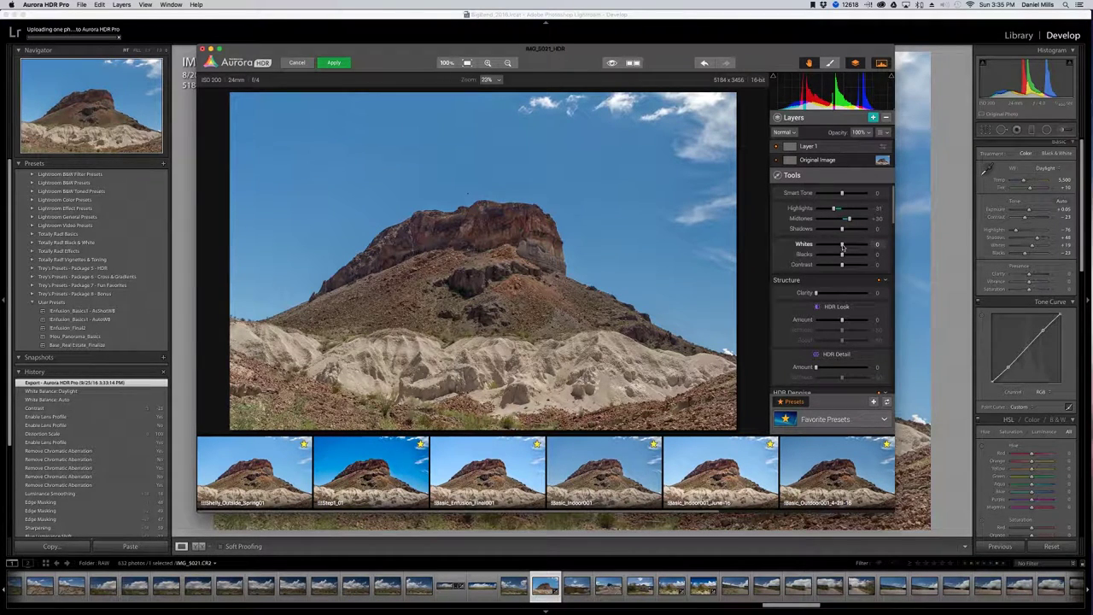
drag(841, 245, 844, 245)
drag(842, 255, 833, 293)
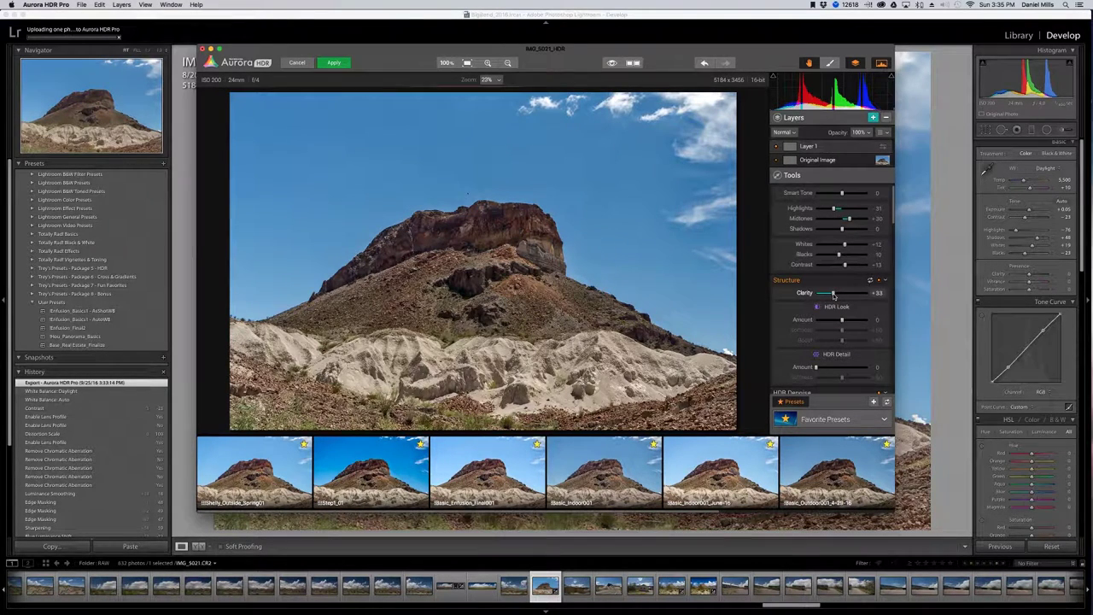
- Set the HDR Look to Amount -35, Softness +78 and Boost +58
mouse_move(842, 320)
mouse_down()
mouse_move(856, 332)
mouse_move(845, 340)
mouse_up()
scroll(835, 322, down, 2)
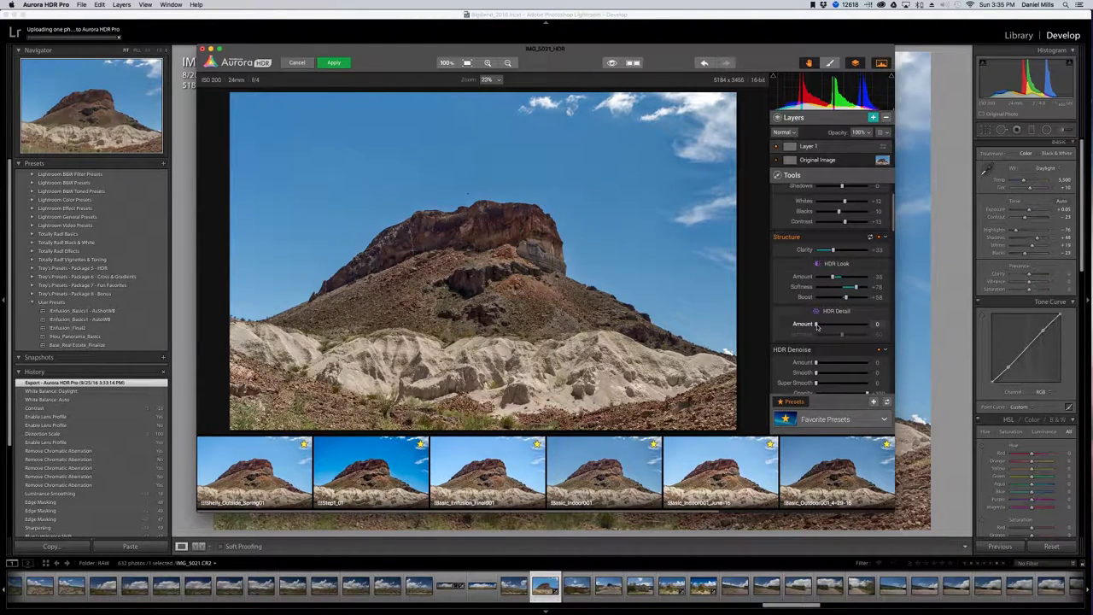
- Try the HDR Detail Amount at +100 and return it to 0
drag(817, 326, 871, 325)
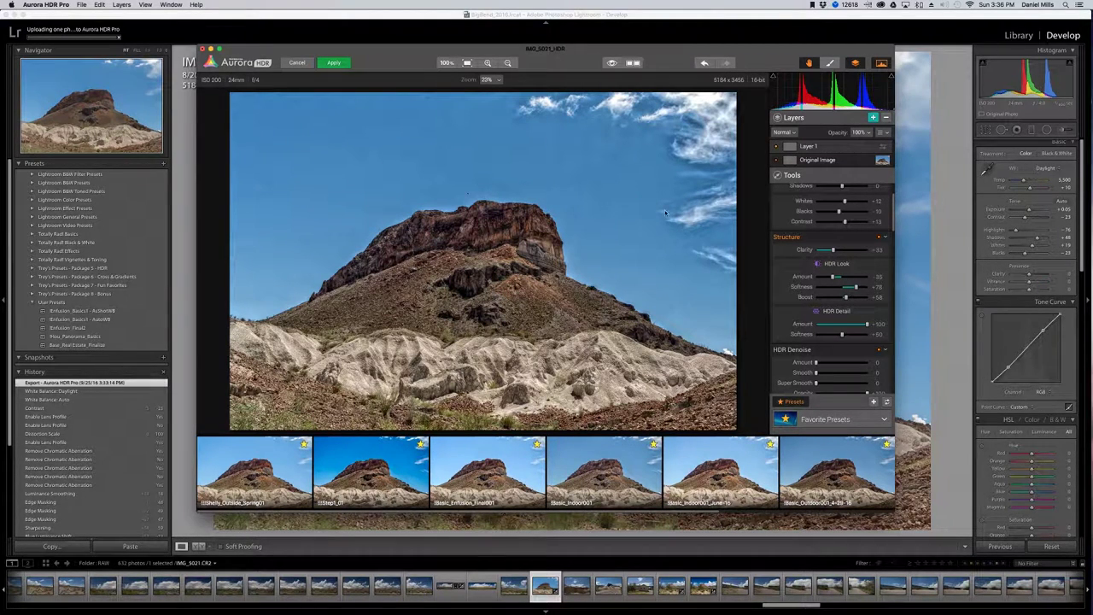
drag(867, 324, 819, 323)
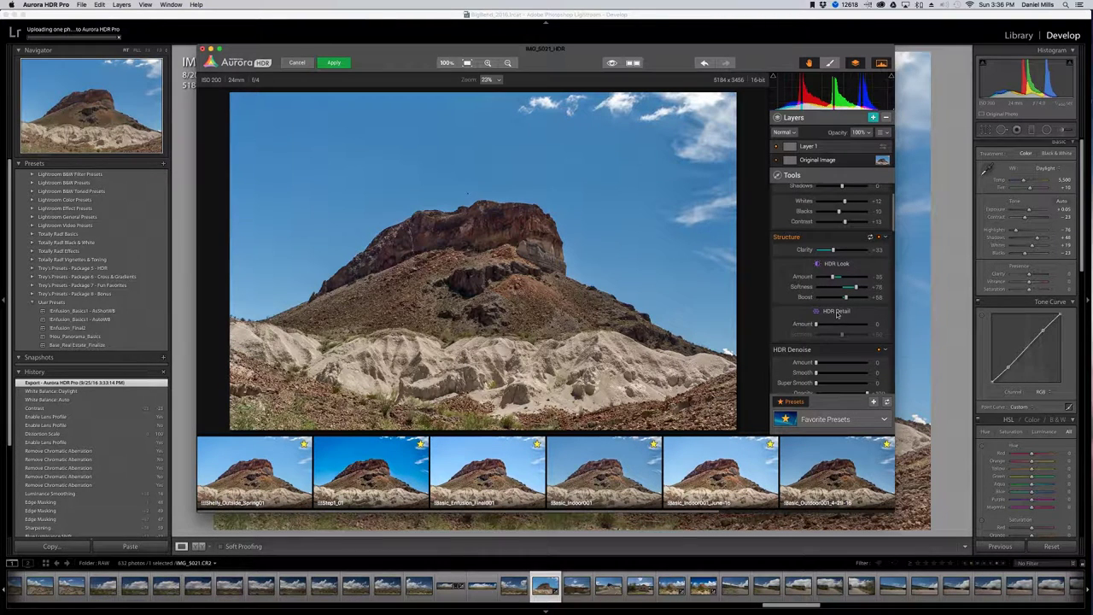
scroll(841, 303, down, 1)
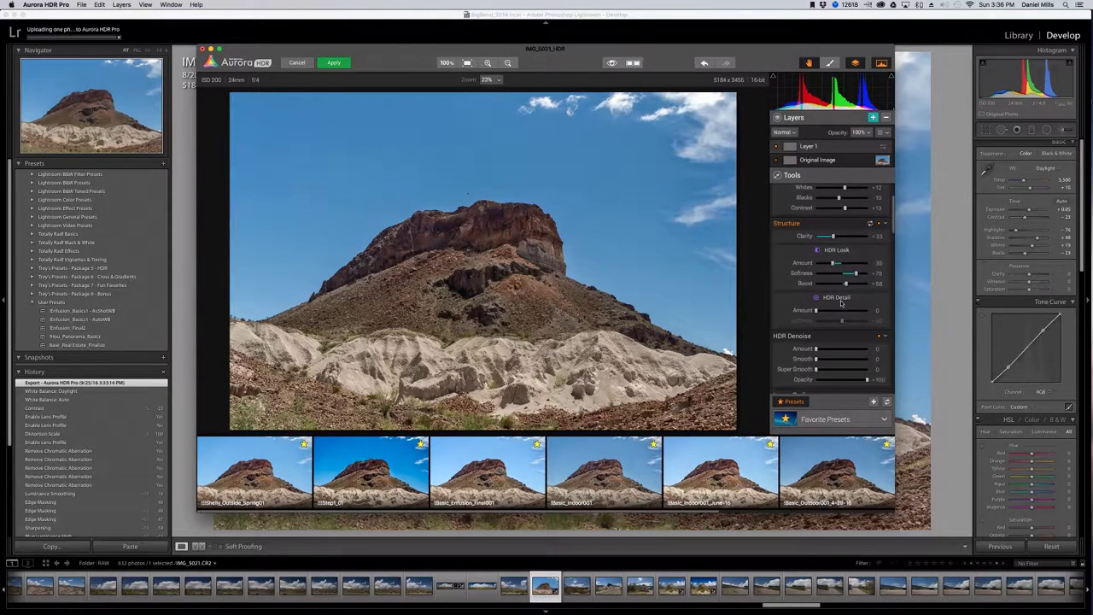
- Inspect the image for noise at 100% zoom, then return to the 25% view
scroll(841, 303, down, 2)
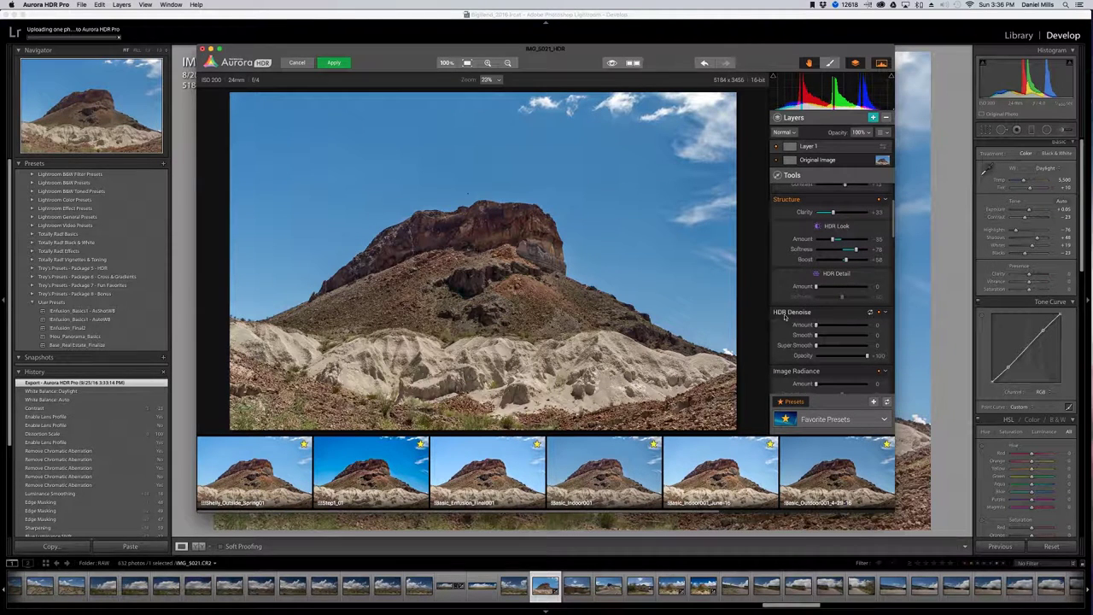
click(497, 80)
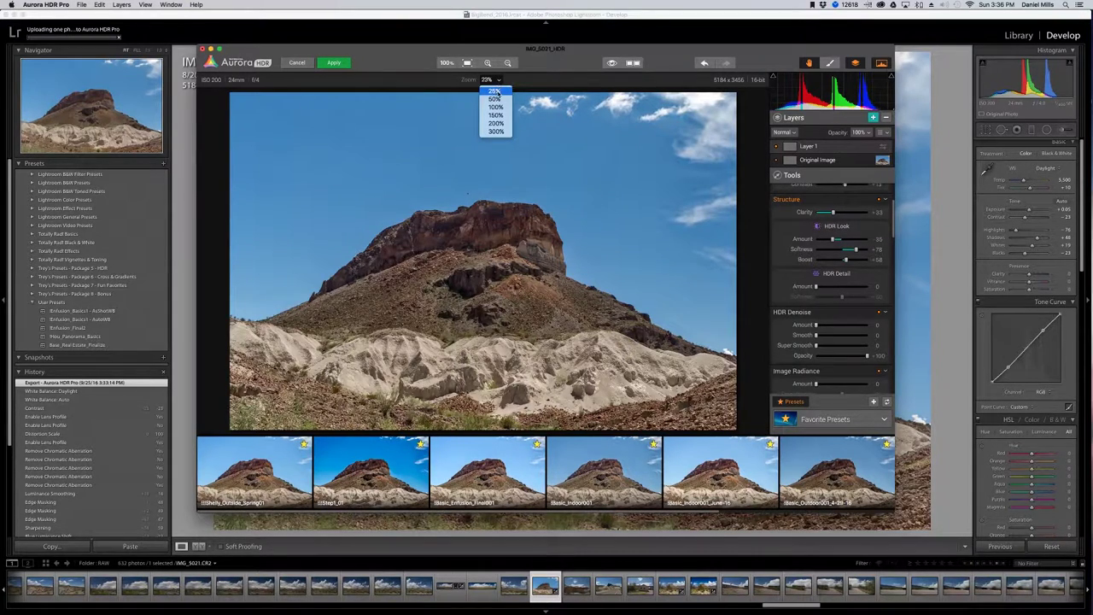
click(495, 107)
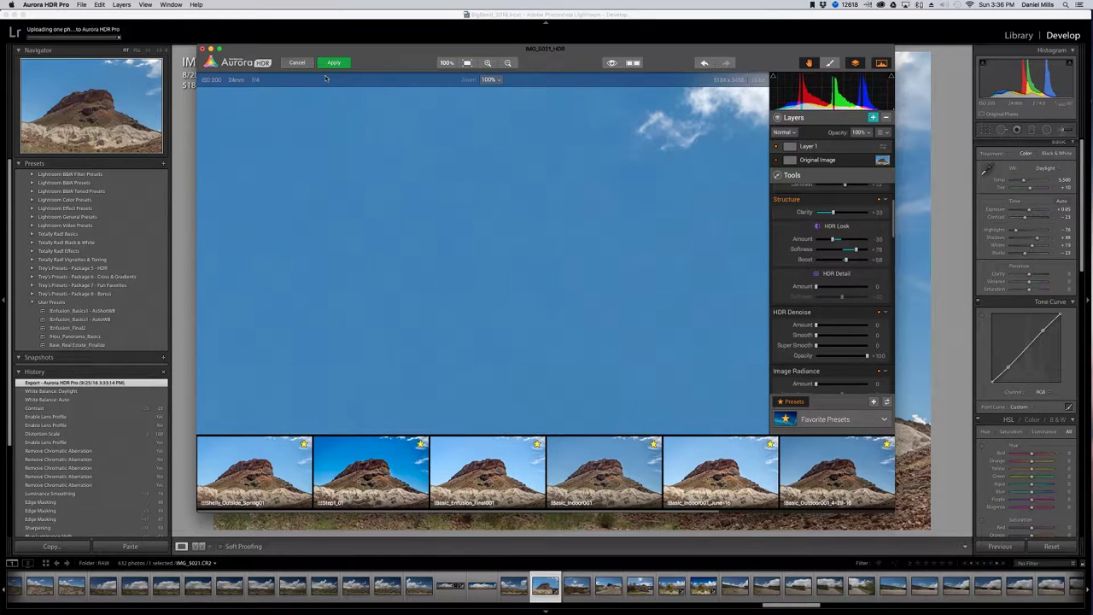
click(497, 81)
click(497, 112)
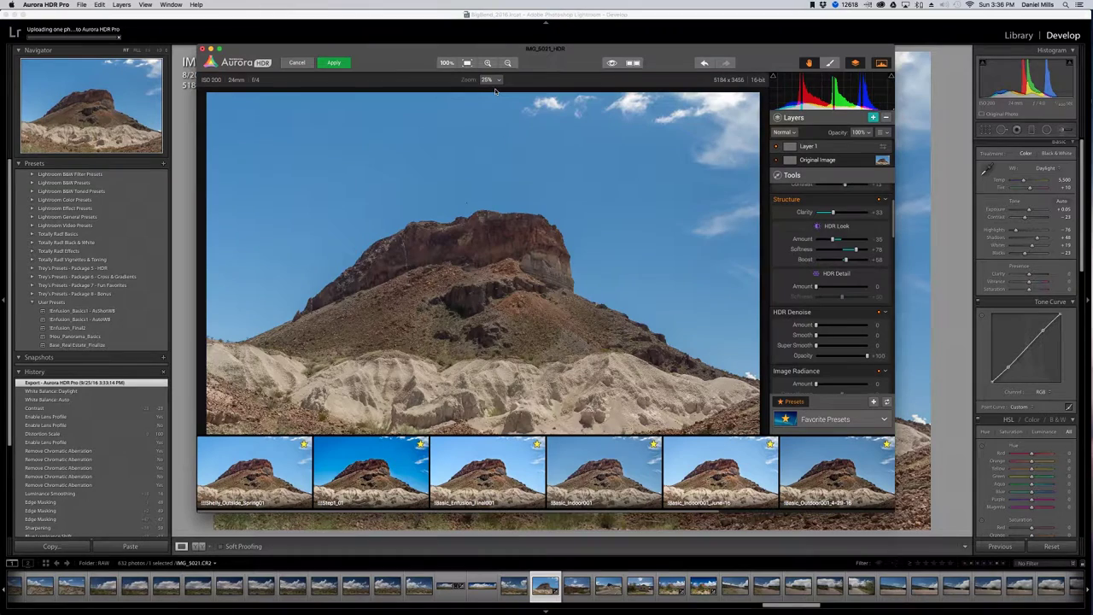
- Set HDR Denoise to Amount +25, Smooth +15 and Opacity +79
drag(868, 355, 856, 356)
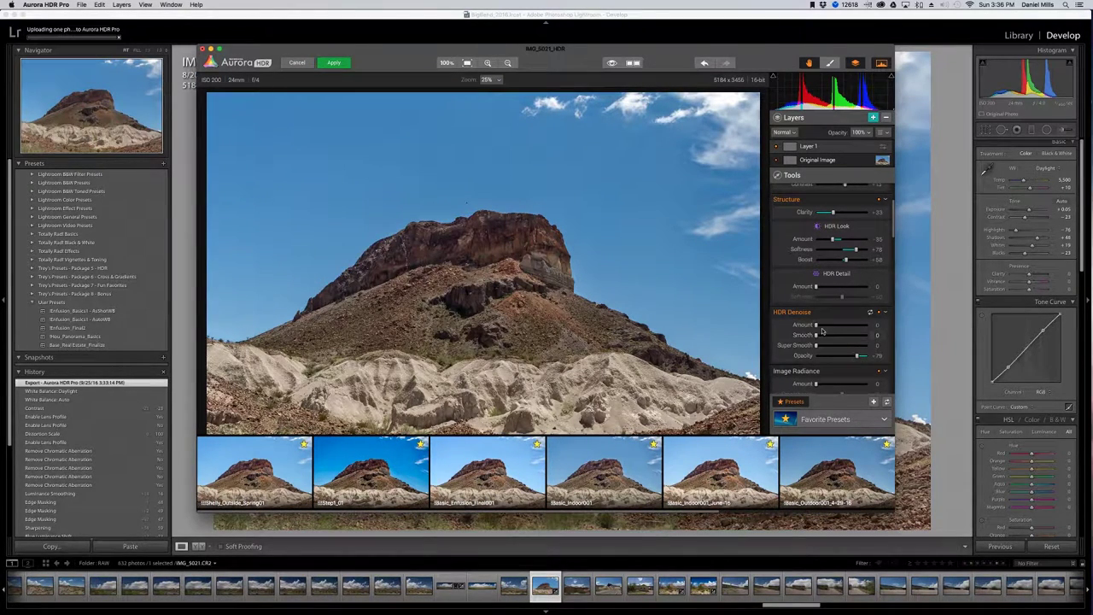
drag(817, 327, 826, 328)
drag(815, 335, 821, 337)
- Compare the denoised sky with the original image at 100% zoom and return to the 25% view
click(500, 79)
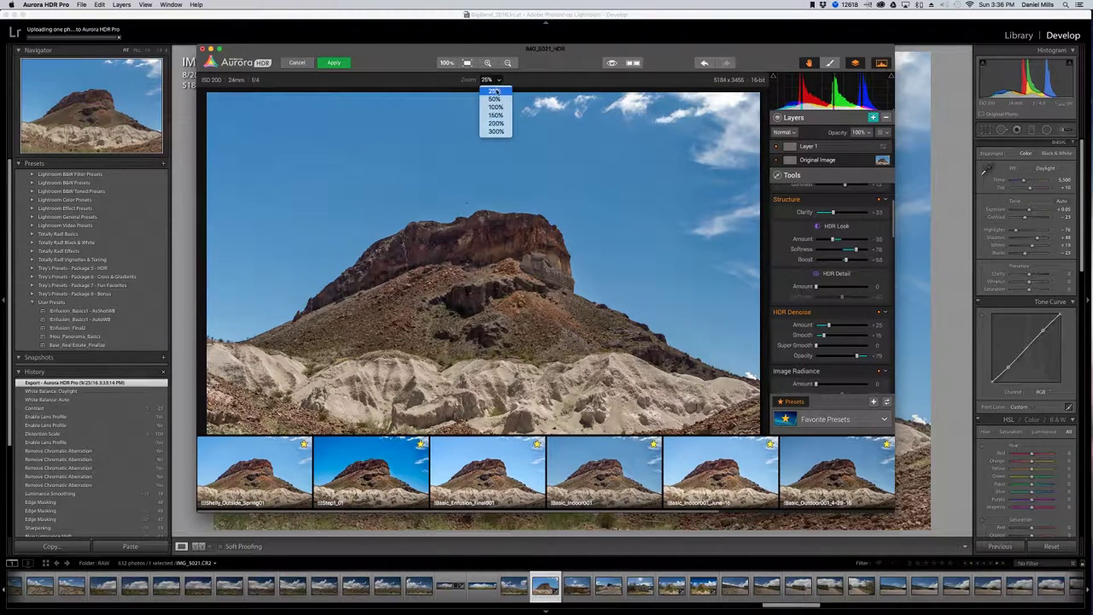
click(497, 107)
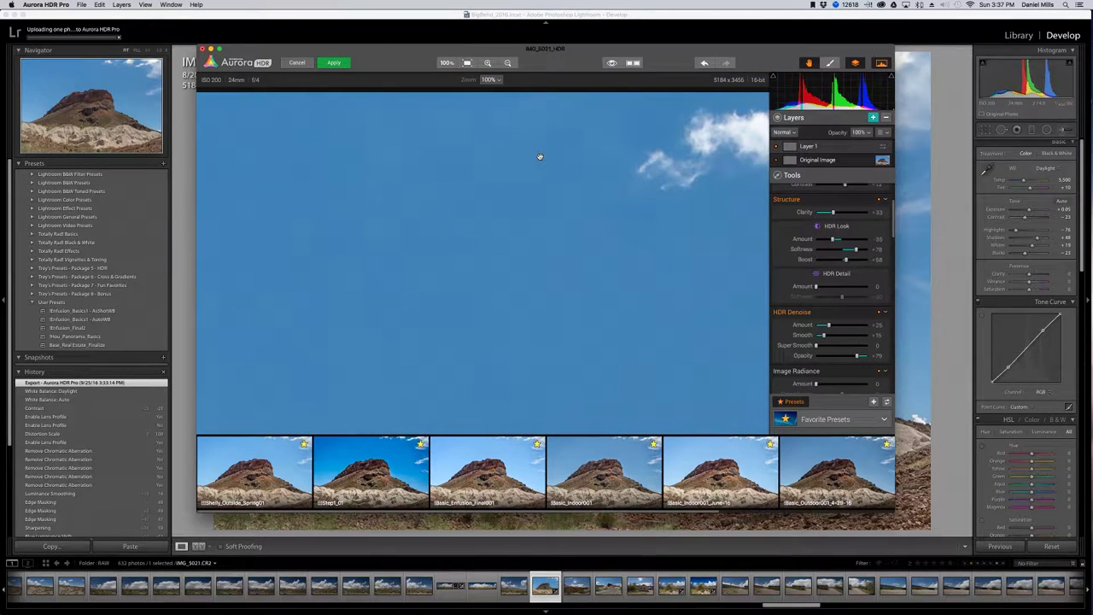
click(611, 63)
click(496, 79)
click(496, 120)
- Set Image Radiance to Amount +9, Smoothness +36, Brightness +60 and Smart Colorize +30, and compare the image with the effect off and on
scroll(843, 333, down, 3)
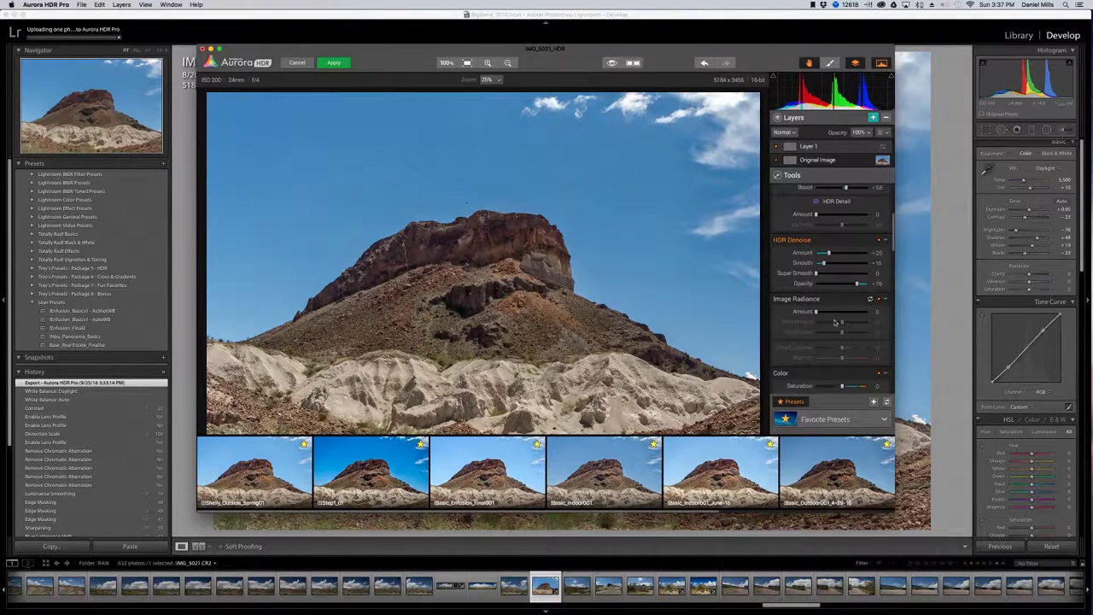
click(509, 64)
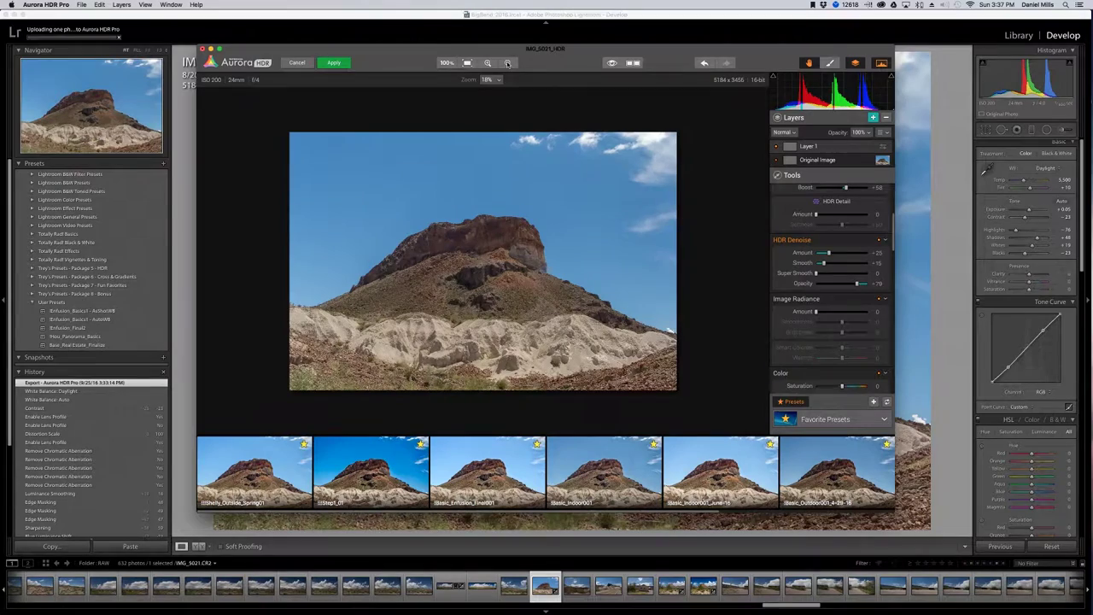
click(488, 64)
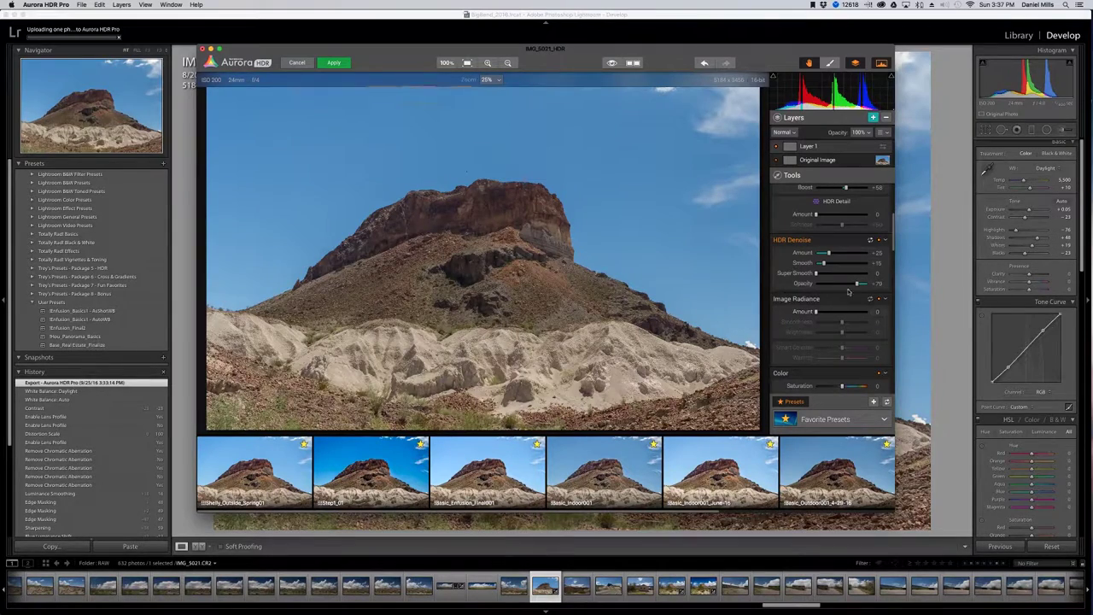
drag(816, 312, 862, 313)
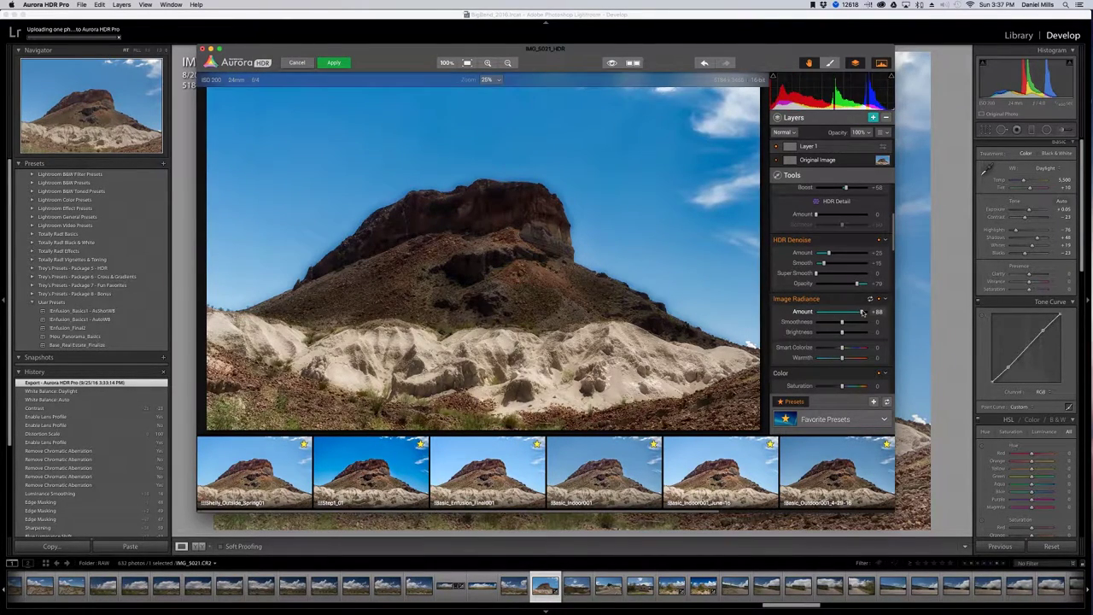
drag(863, 313, 819, 312)
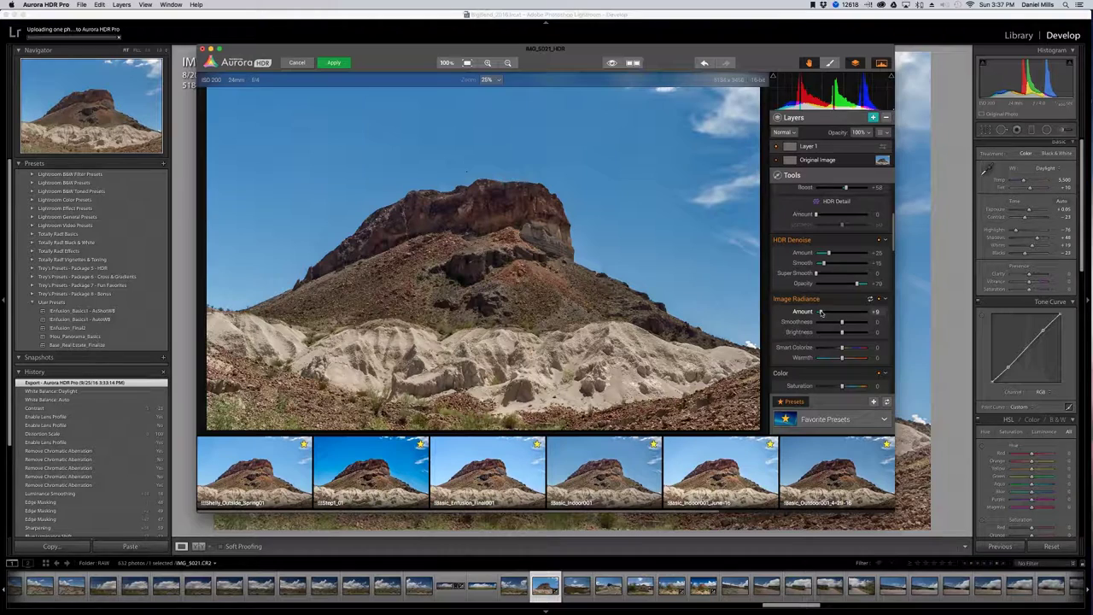
drag(849, 322, 852, 349)
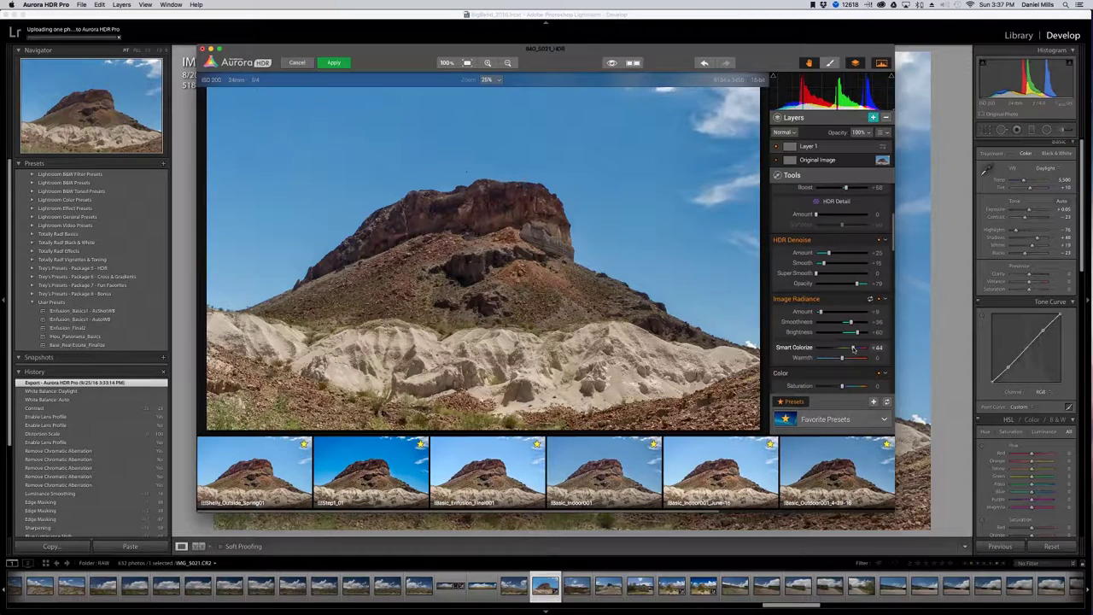
drag(853, 349, 848, 349)
click(879, 301)
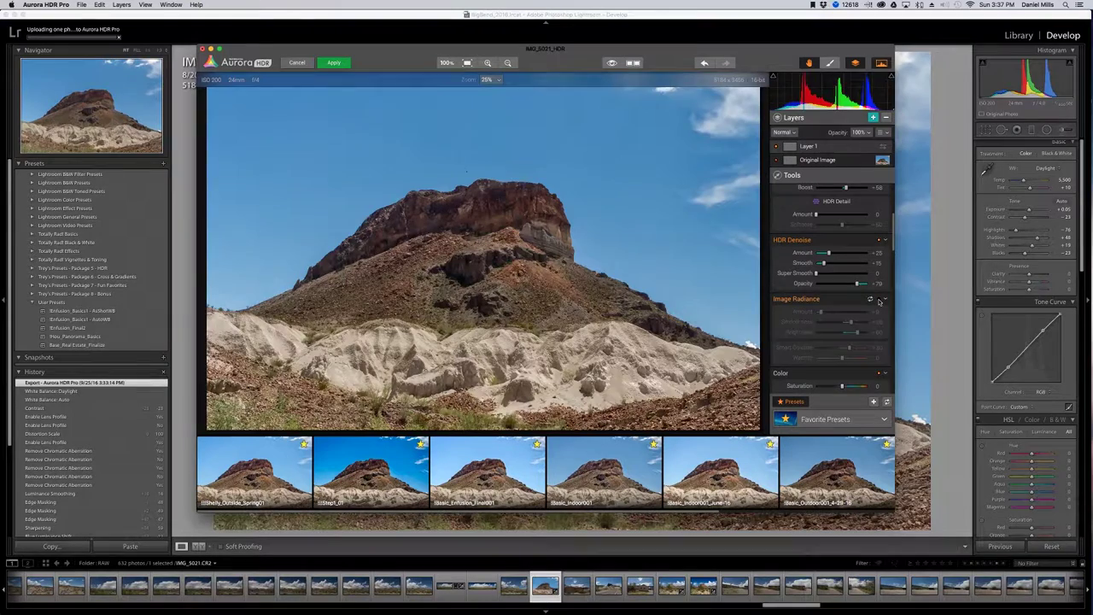
click(879, 301)
- Set the layer's Vibrance to +19 in the Color adjustments
scroll(845, 315, down, 2)
scroll(845, 316, down, 1)
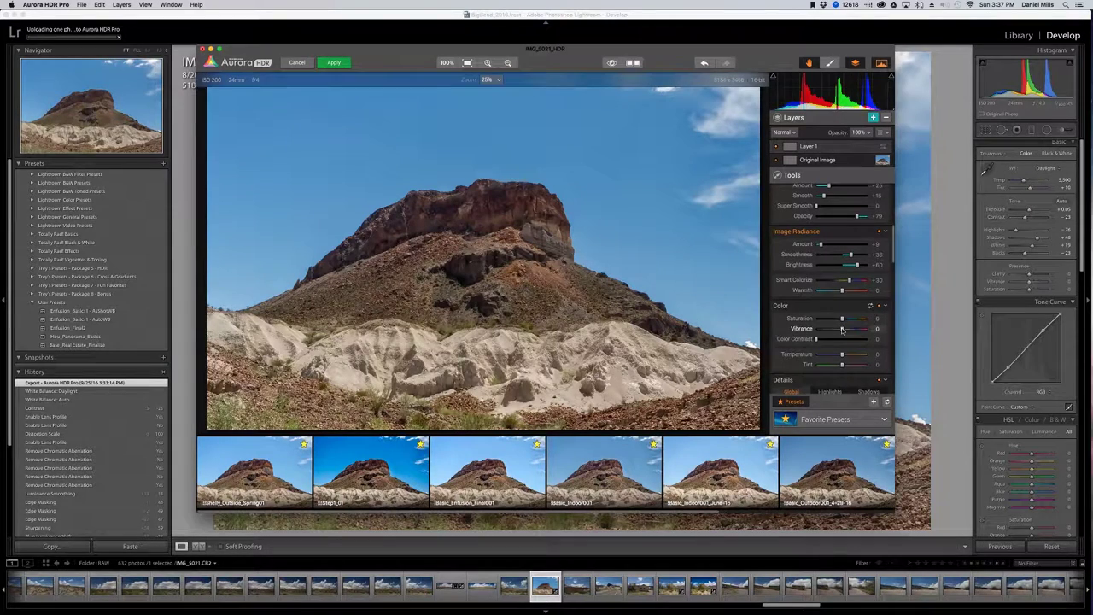
drag(841, 329, 846, 330)
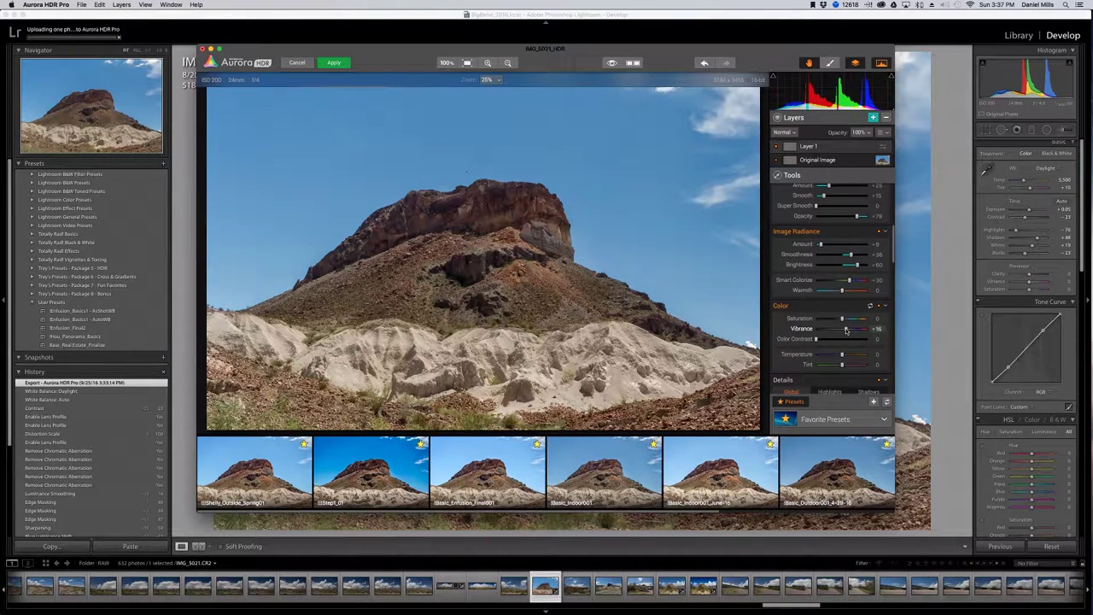
drag(848, 329, 845, 329)
- Try the color Saturation at -100 and return it to 0
scroll(830, 327, down, 3)
scroll(827, 326, down, 1)
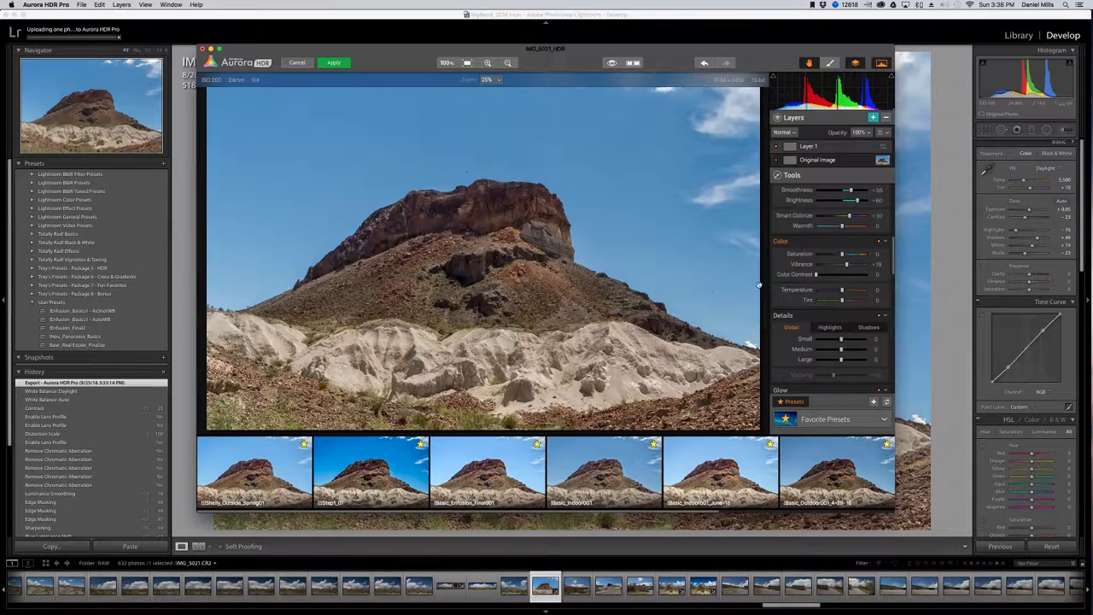
drag(843, 254, 813, 256)
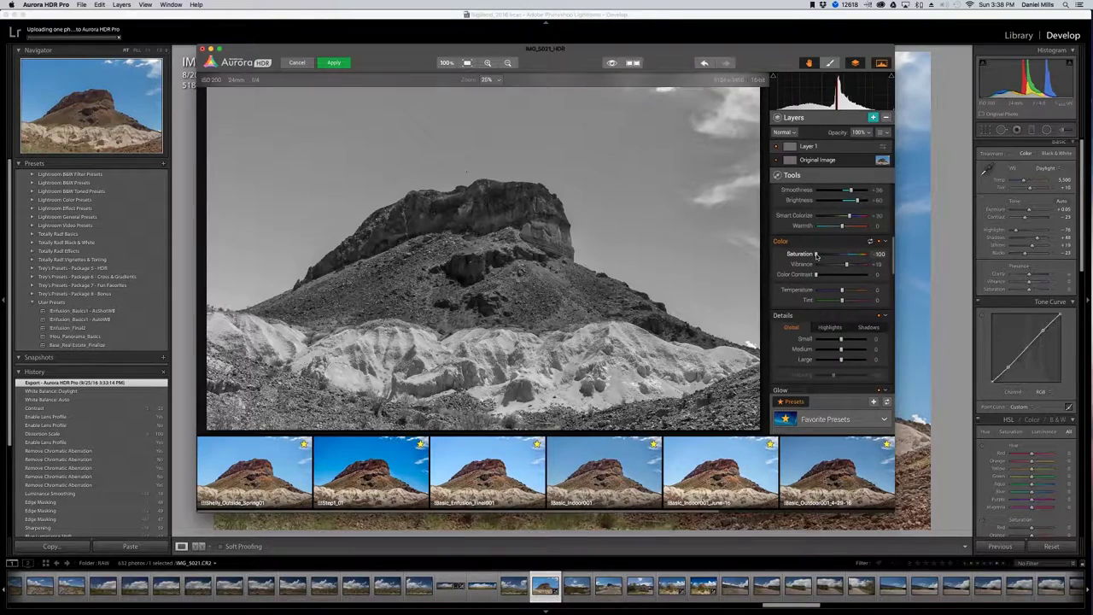
drag(833, 255, 841, 254)
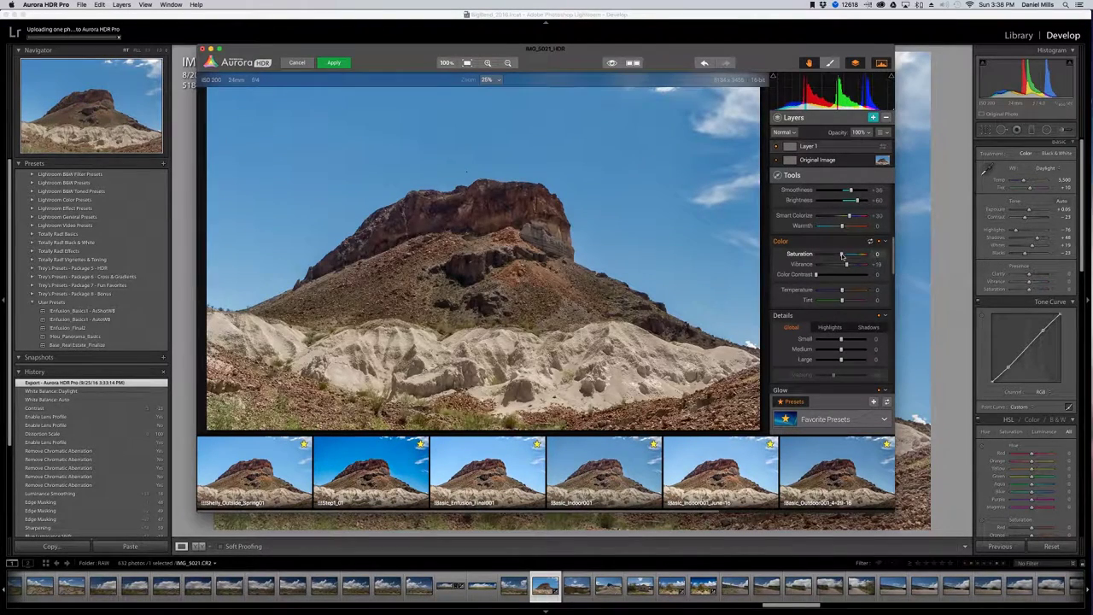
- Set Details to Small +10 and Masking +19, covering the shadows as well, and compare the image with the effect off and on
scroll(843, 273, down, 2)
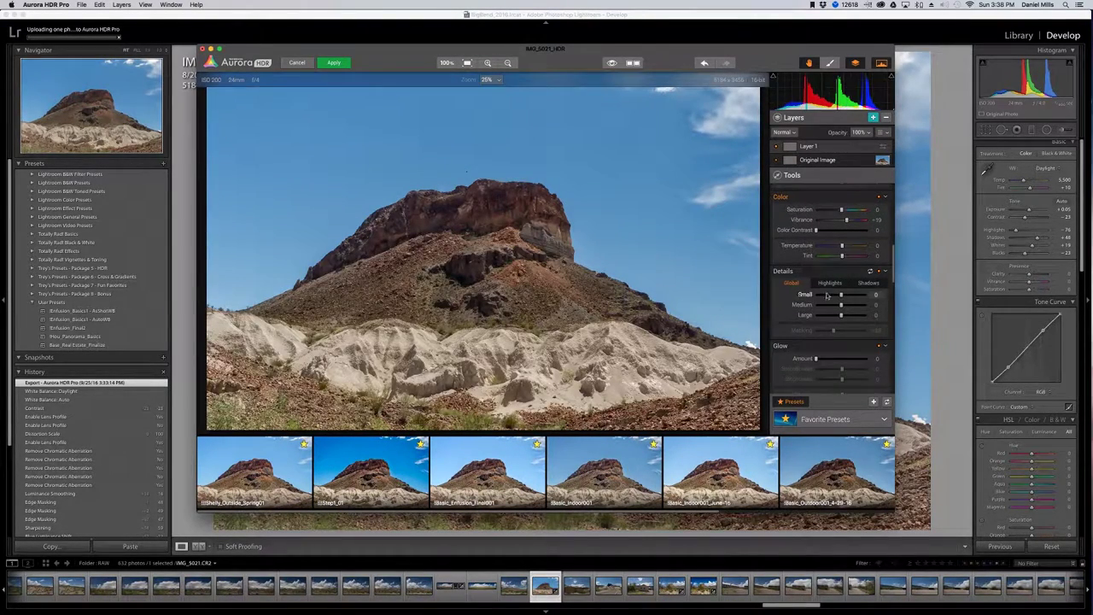
drag(841, 305, 843, 306)
click(832, 284)
click(866, 283)
drag(840, 294, 826, 332)
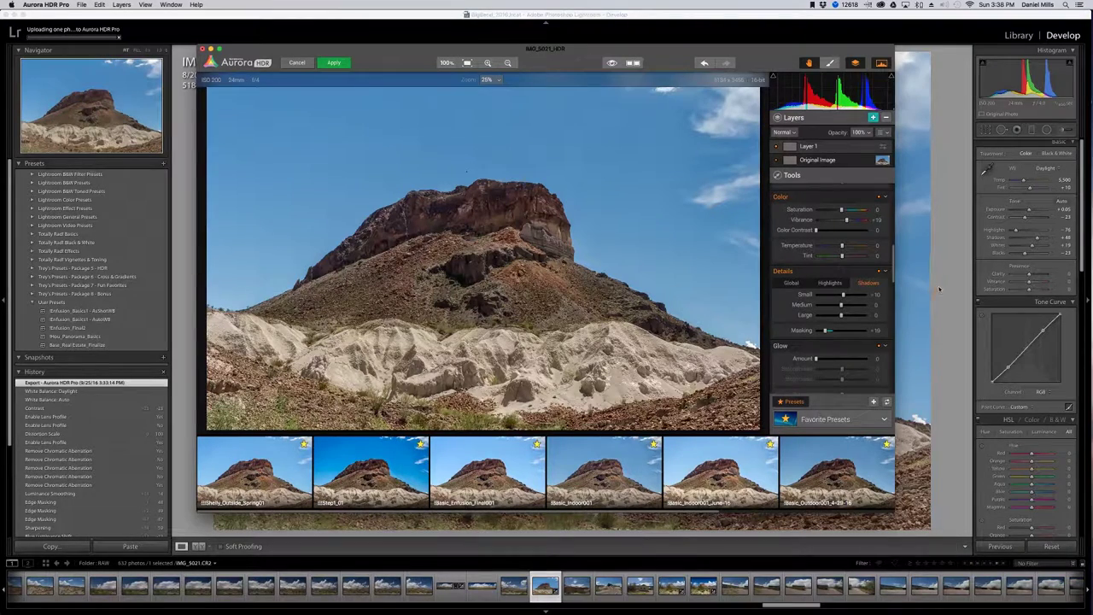
click(879, 272)
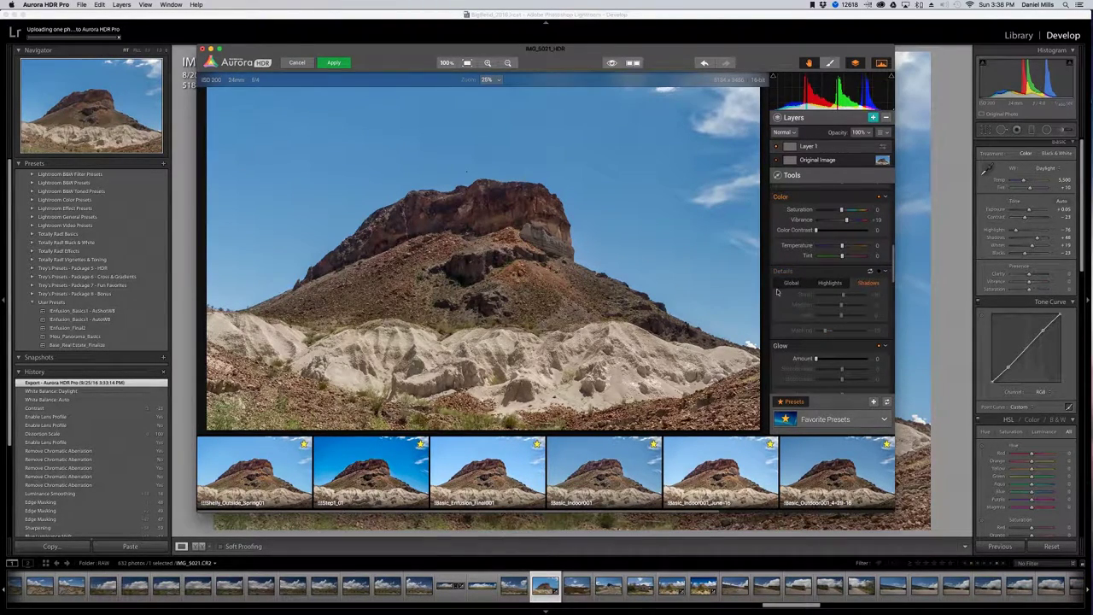
click(883, 272)
click(886, 272)
- Try a Glow Amount of +58 and reset it to 0
scroll(822, 315, down, 3)
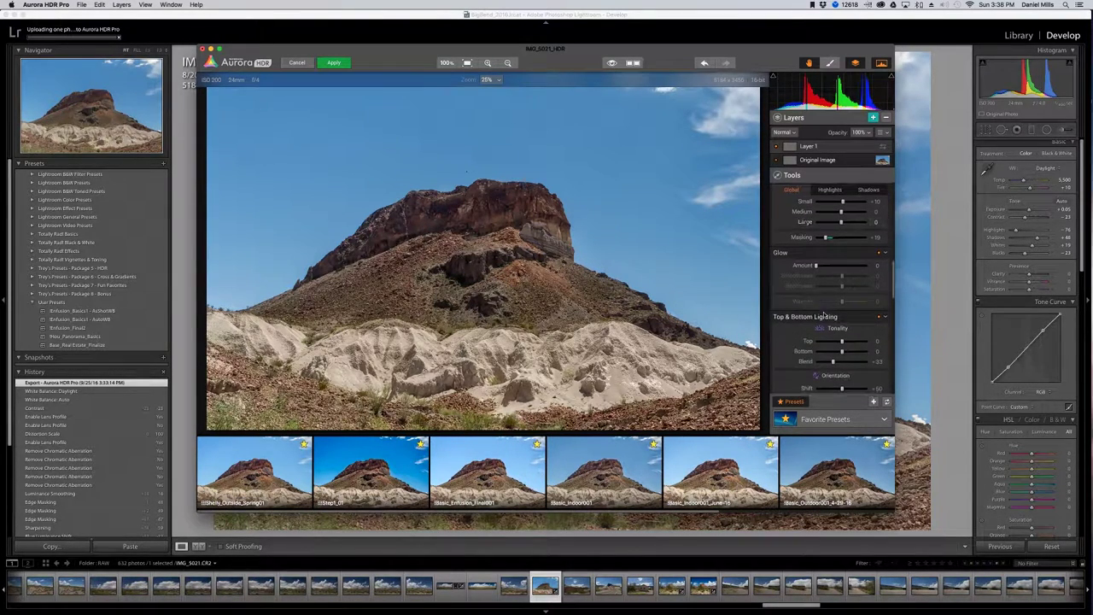
drag(815, 265, 846, 268)
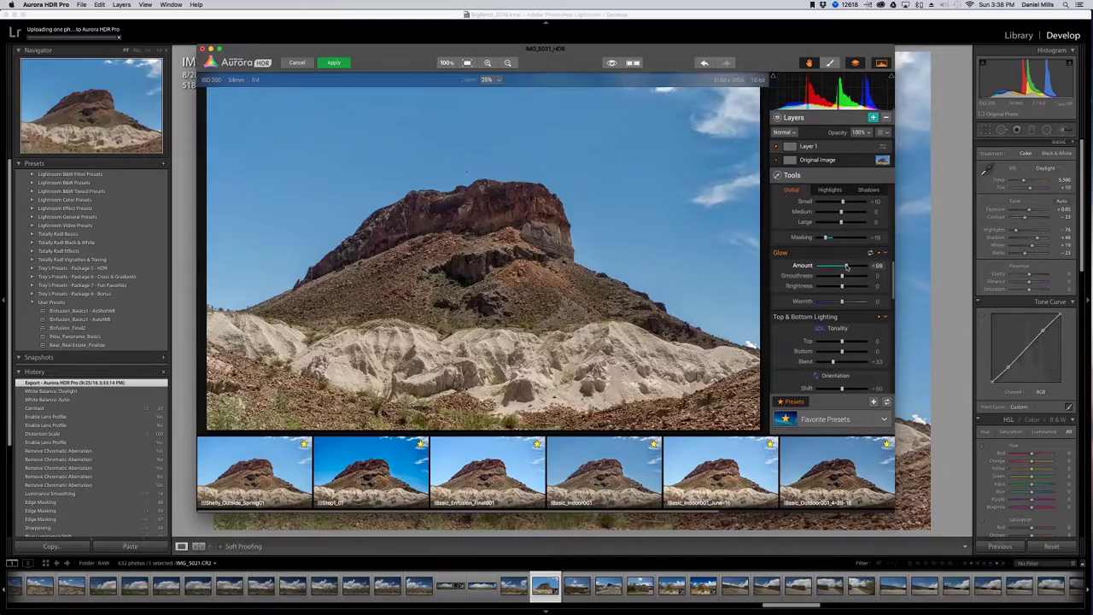
double_click(843, 266)
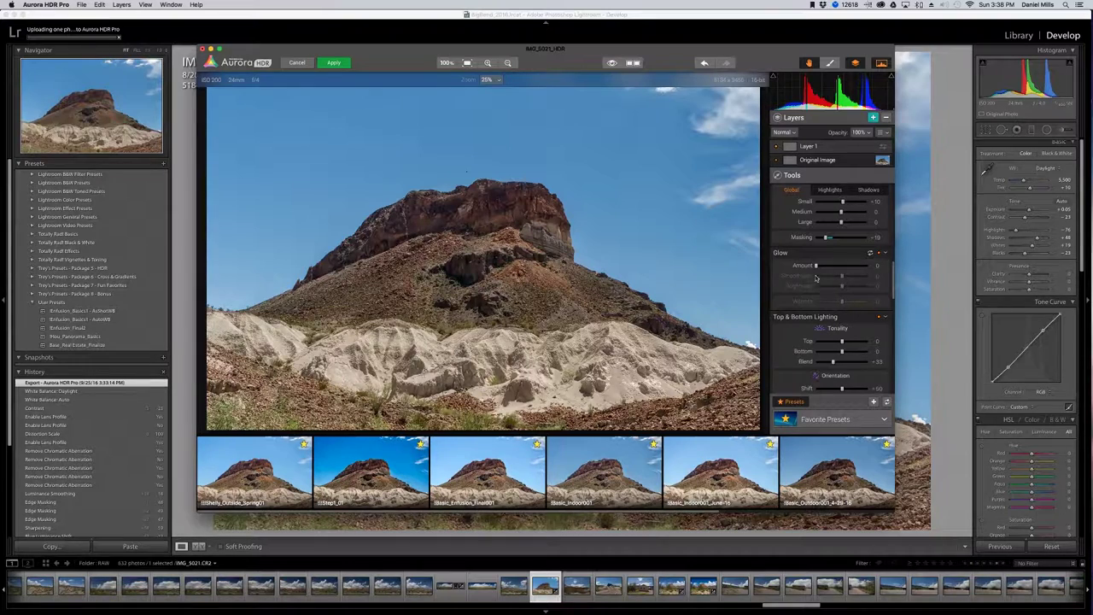
- Darken the top and brighten the bottom of the image with Top & Bottom Lighting, using Blend +51 and Shift +40
scroll(828, 289, down, 2)
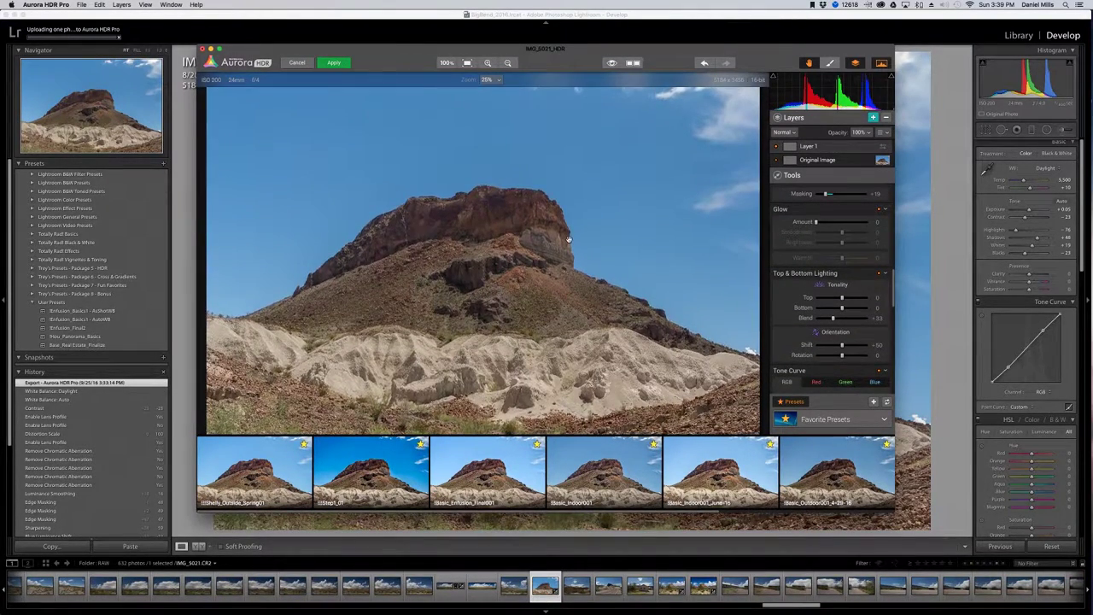
drag(841, 297, 835, 297)
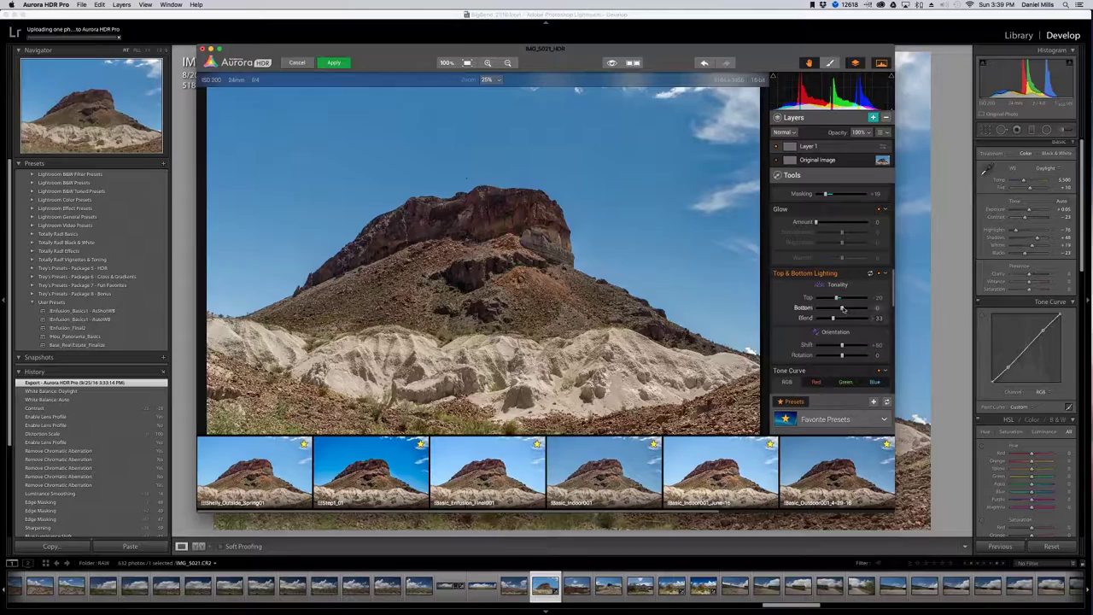
drag(846, 309, 838, 344)
drag(831, 298, 825, 298)
scroll(841, 309, down, 4)
scroll(836, 311, down, 2)
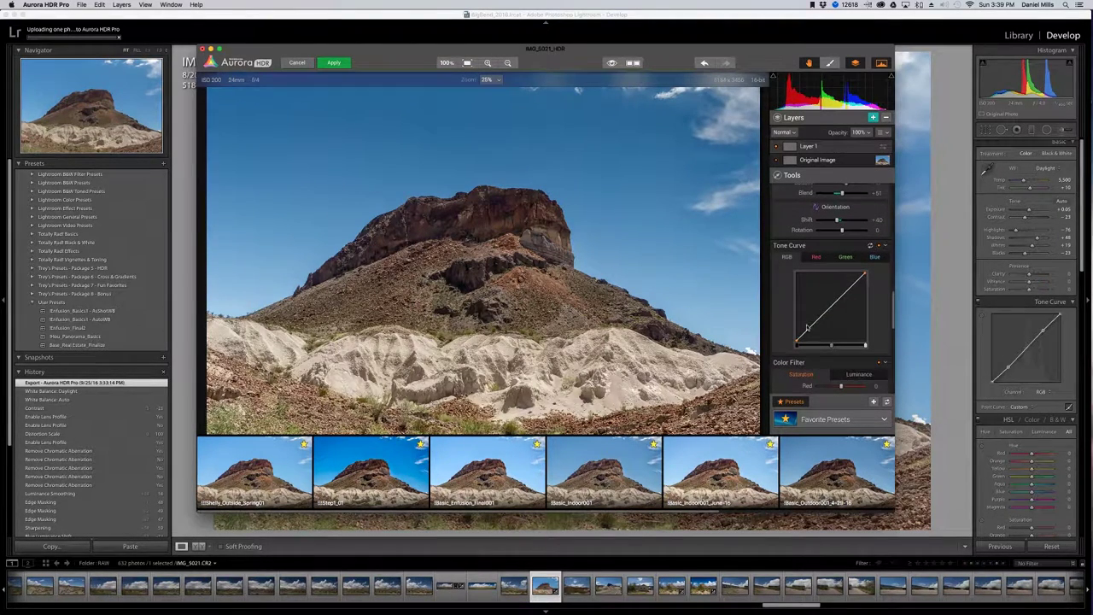
- Shape the RGB Tone Curve into a gentle S, slightly lowering the shadows and raising the highlights
drag(813, 327, 835, 304)
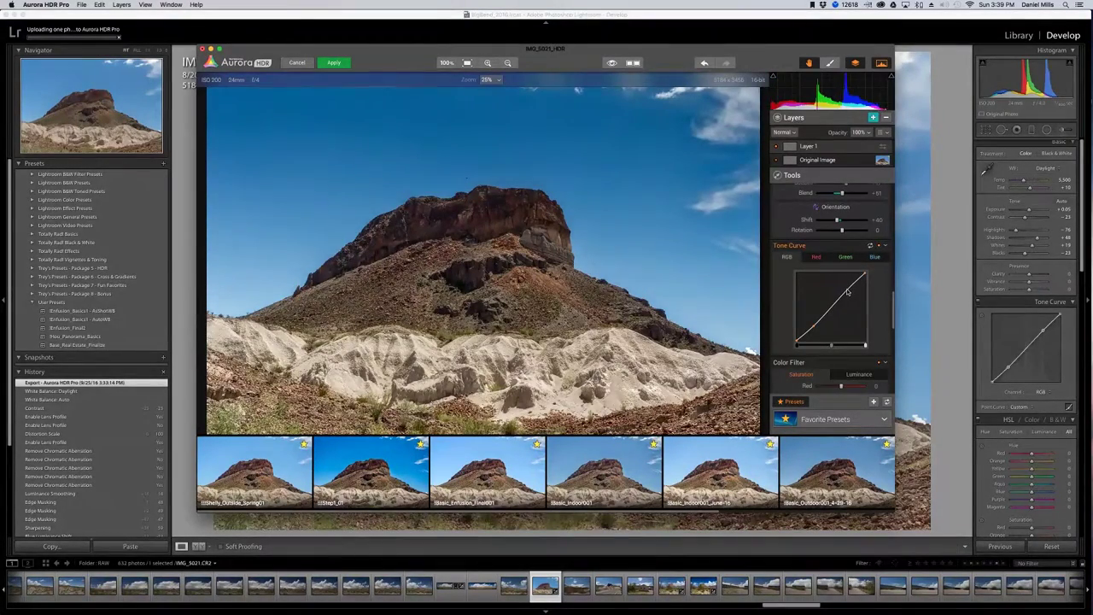
scroll(841, 295, down, 3)
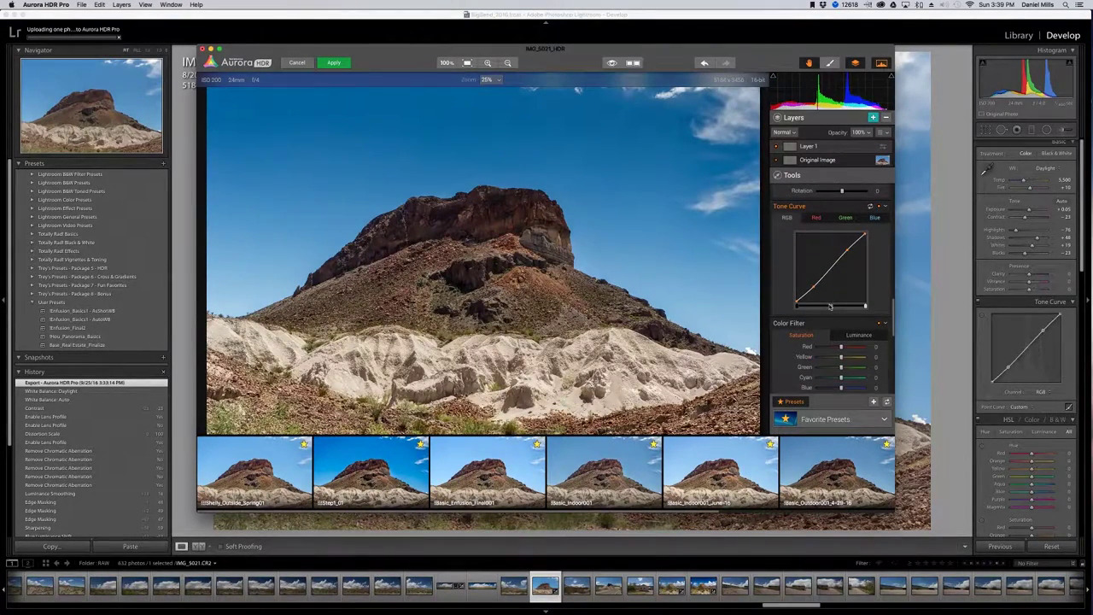
- Adjust the sky's brightness with Color Filter Luminance, ending at Cyan -62 and Blue +20
scroll(858, 310, down, 2)
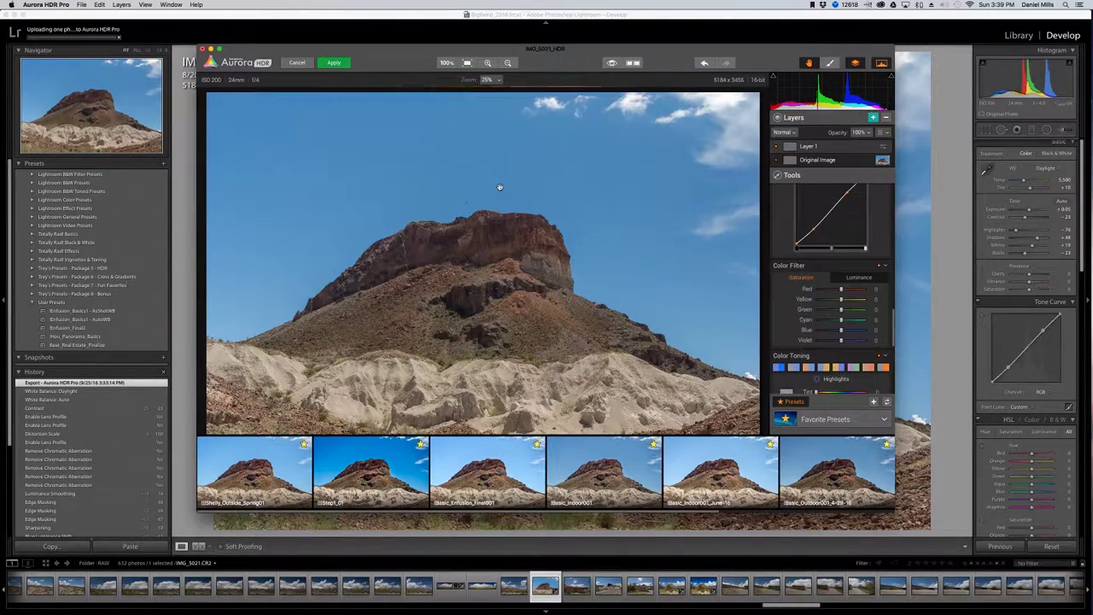
click(859, 277)
mouse_move(841, 329)
mouse_down()
mouse_move(824, 332)
mouse_move(840, 320)
mouse_move(820, 322)
mouse_move(833, 321)
mouse_up()
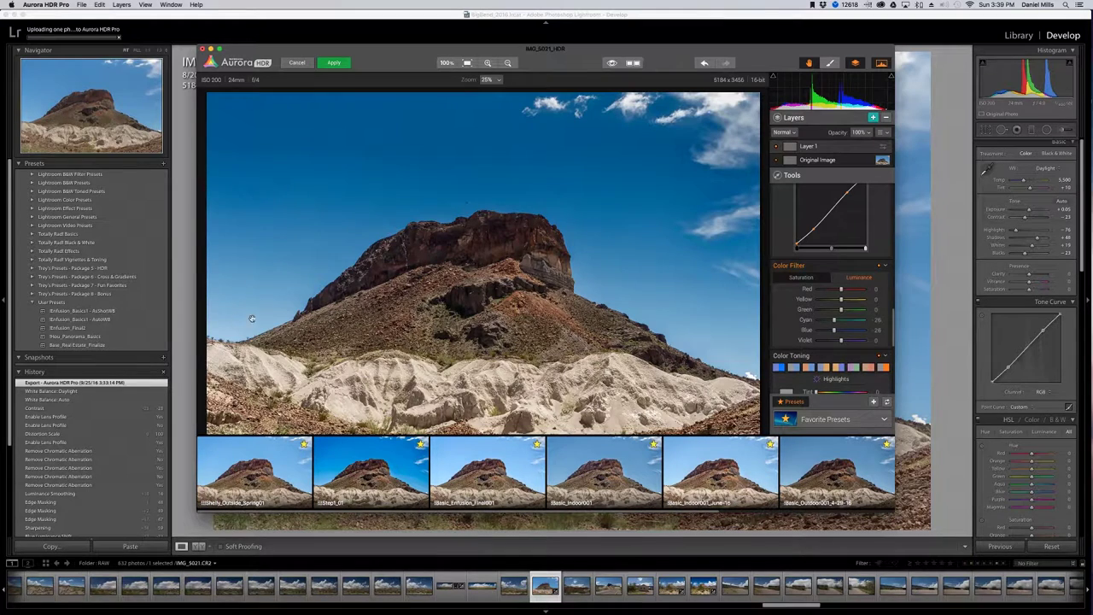
drag(838, 320, 854, 320)
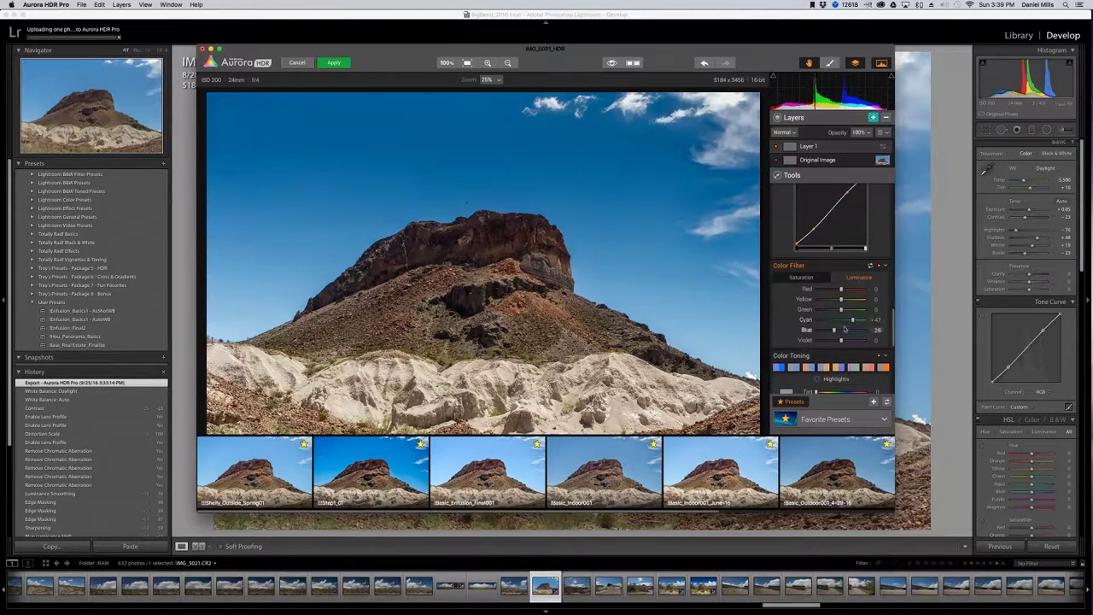
mouse_move(834, 330)
mouse_down()
mouse_move(846, 331)
mouse_move(824, 321)
mouse_up()
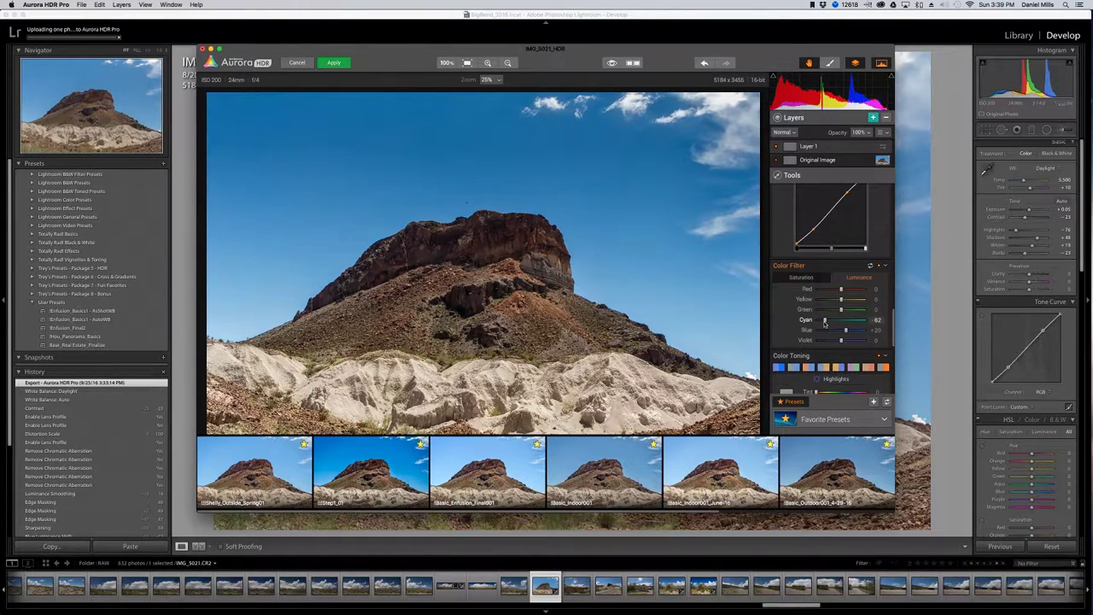
- Set Color Filter Saturation to Red +43, Cyan -27 and Blue +29, and raise Yellow slightly
click(801, 277)
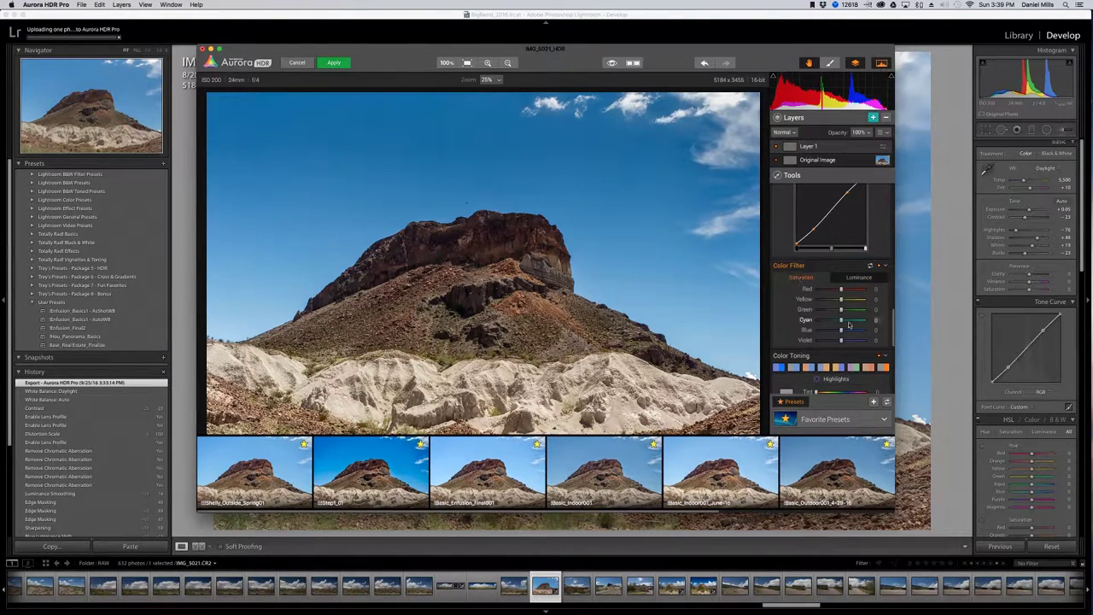
drag(843, 321, 855, 290)
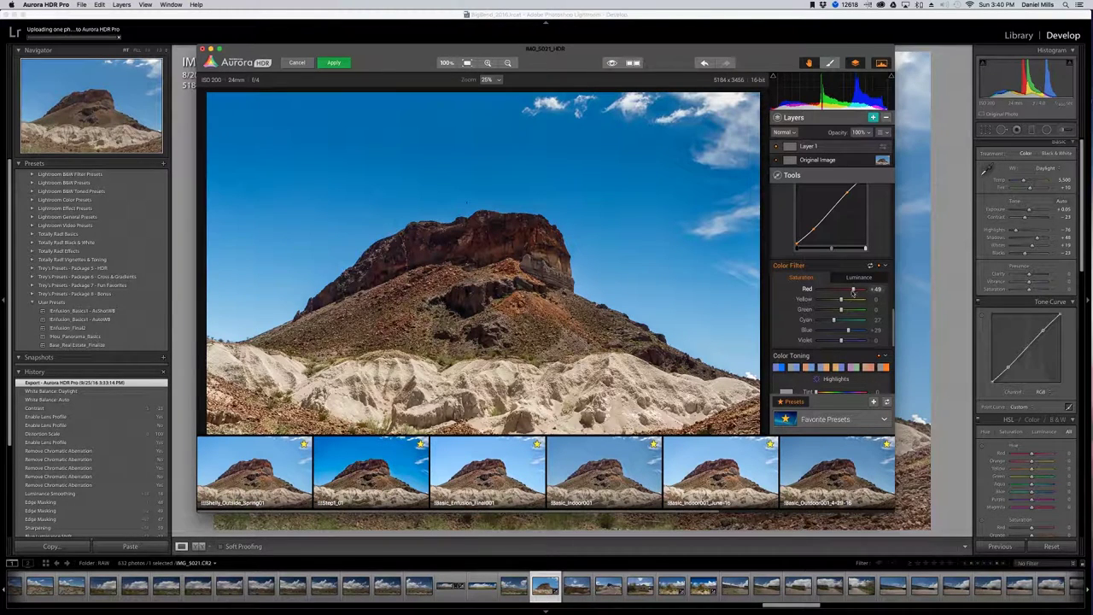
drag(841, 301, 844, 301)
click(852, 291)
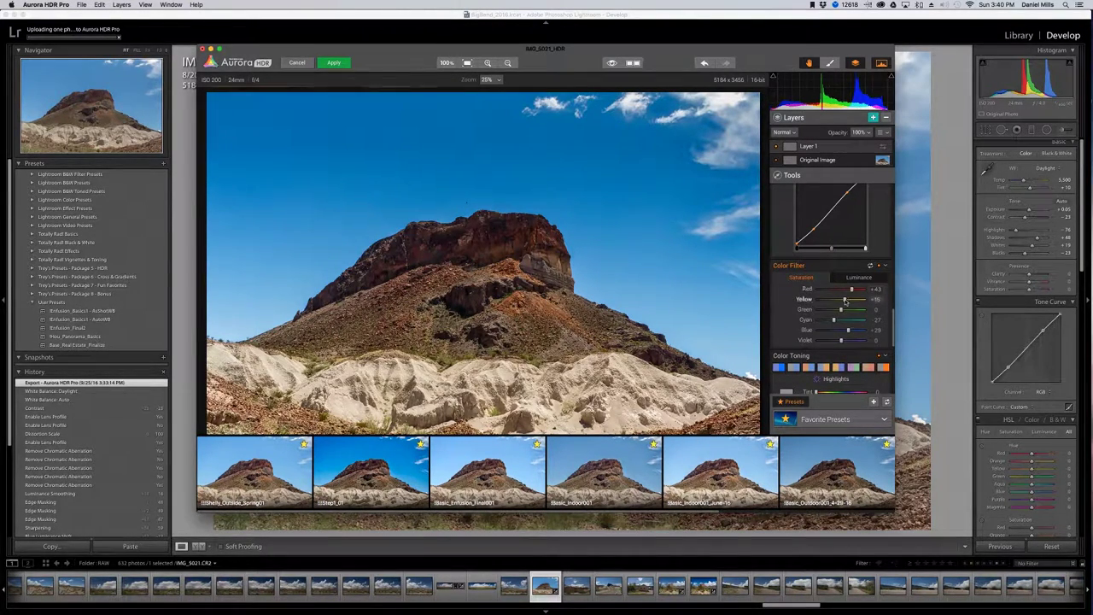
- Lower the Red luminance, set Yellow luminance to +42 and Green to +1, and increase the Green saturation in Color Filter
click(855, 278)
mouse_move(840, 290)
mouse_down()
mouse_move(828, 291)
mouse_move(857, 300)
mouse_move(837, 290)
mouse_move(843, 311)
mouse_up()
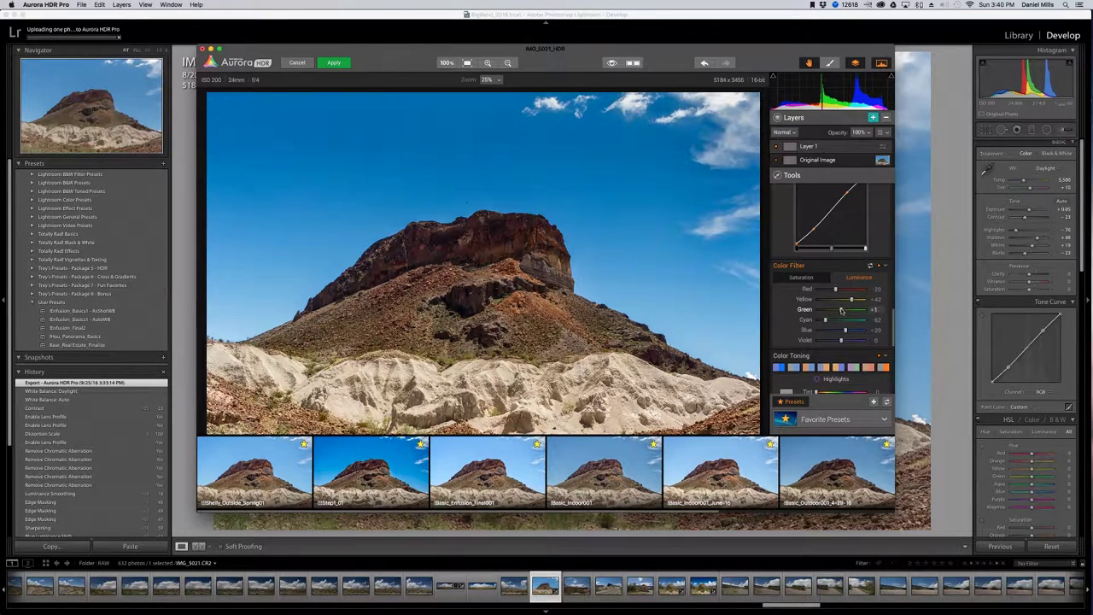
click(800, 278)
drag(848, 312, 858, 313)
- Collapse Color Toning and add a subtle Vignette with Amount -6 and Inner Light +30
scroll(845, 308, down, 3)
scroll(843, 303, down, 2)
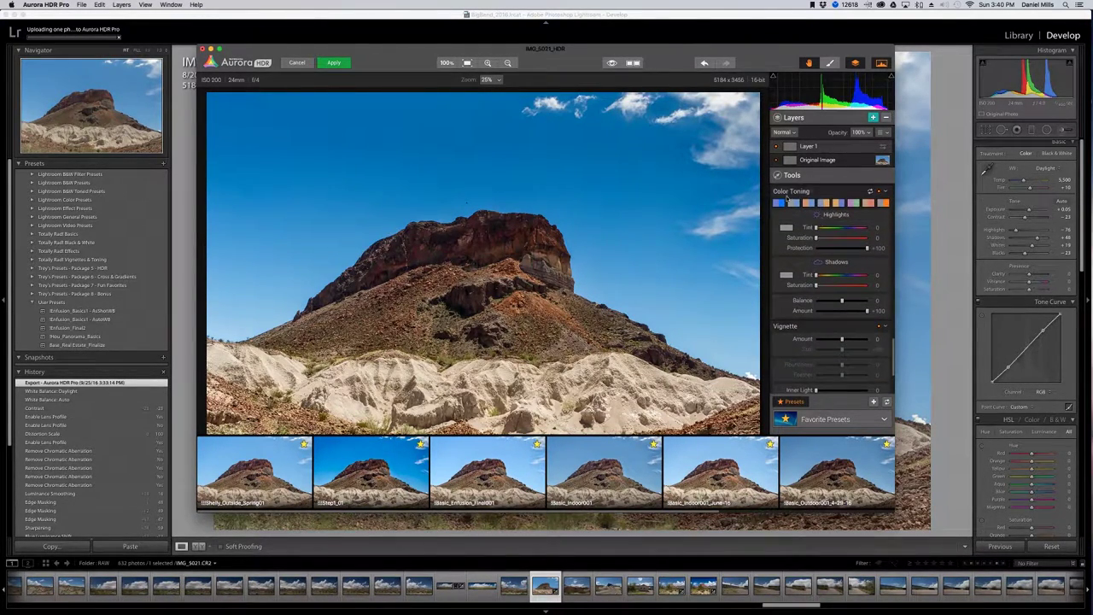
click(886, 193)
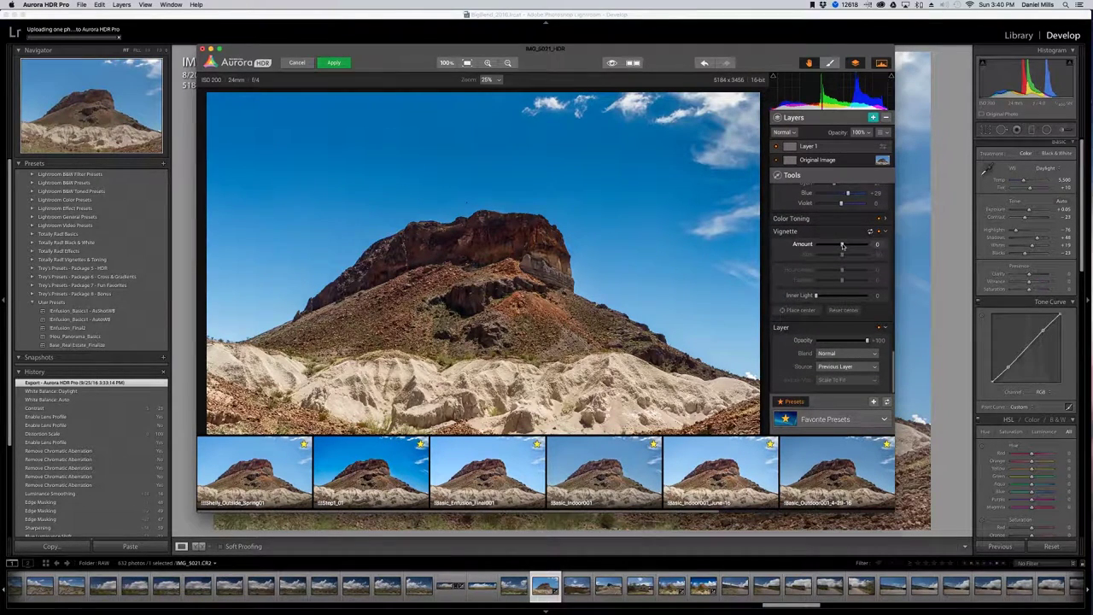
drag(842, 245, 840, 246)
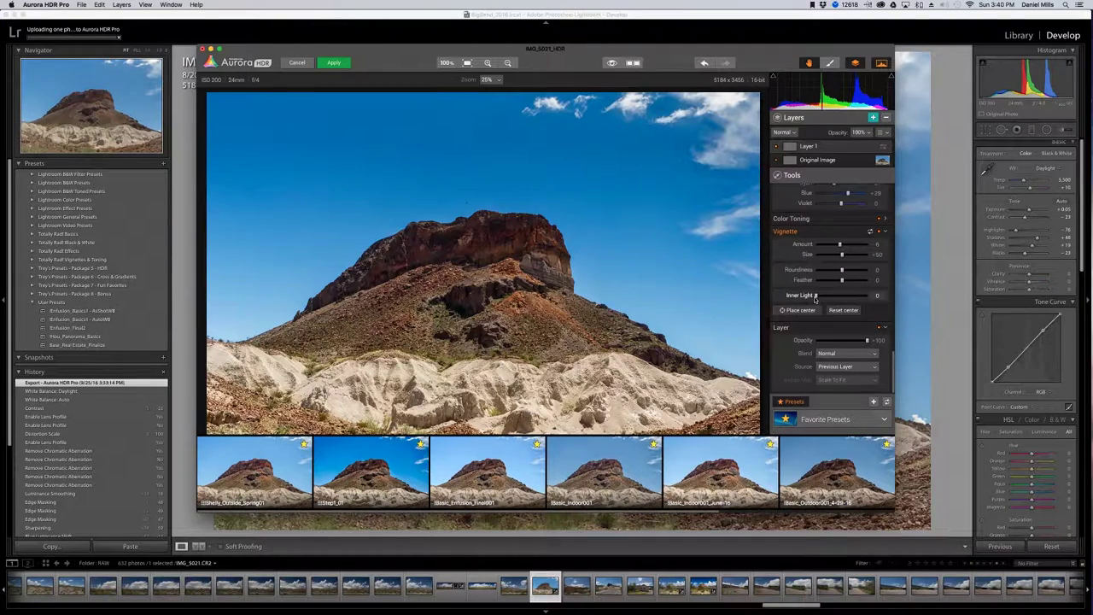
drag(820, 296, 832, 296)
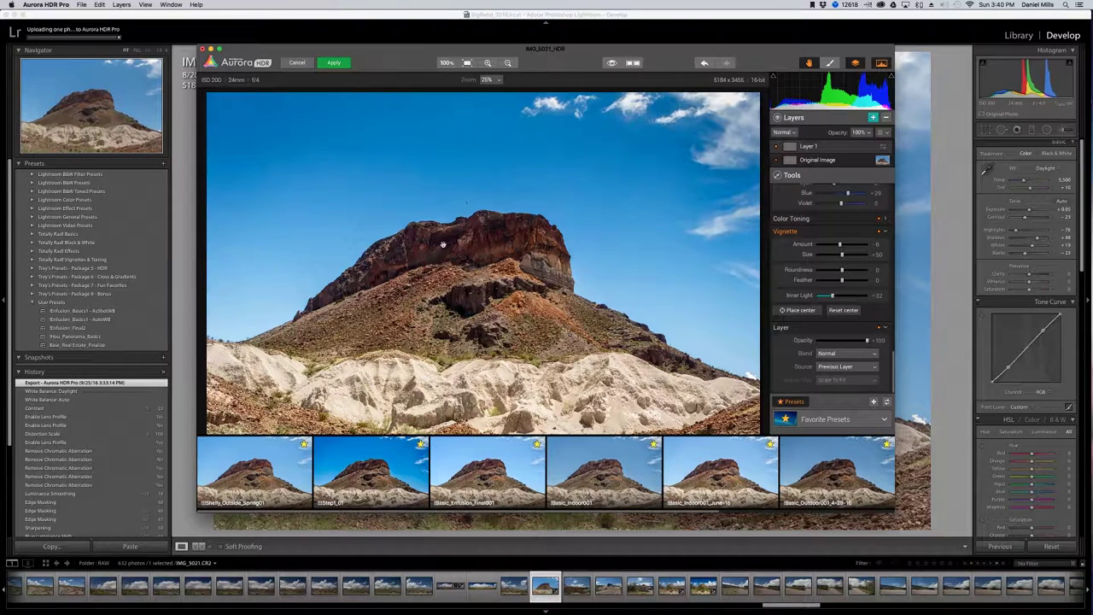
drag(833, 296, 830, 296)
- Try reduced Opacity values for the layer and return it to +100
drag(866, 340, 834, 341)
drag(861, 341, 869, 344)
click(862, 341)
mouse_move(862, 341)
mouse_down()
mouse_move(851, 344)
mouse_move(873, 345)
mouse_up()
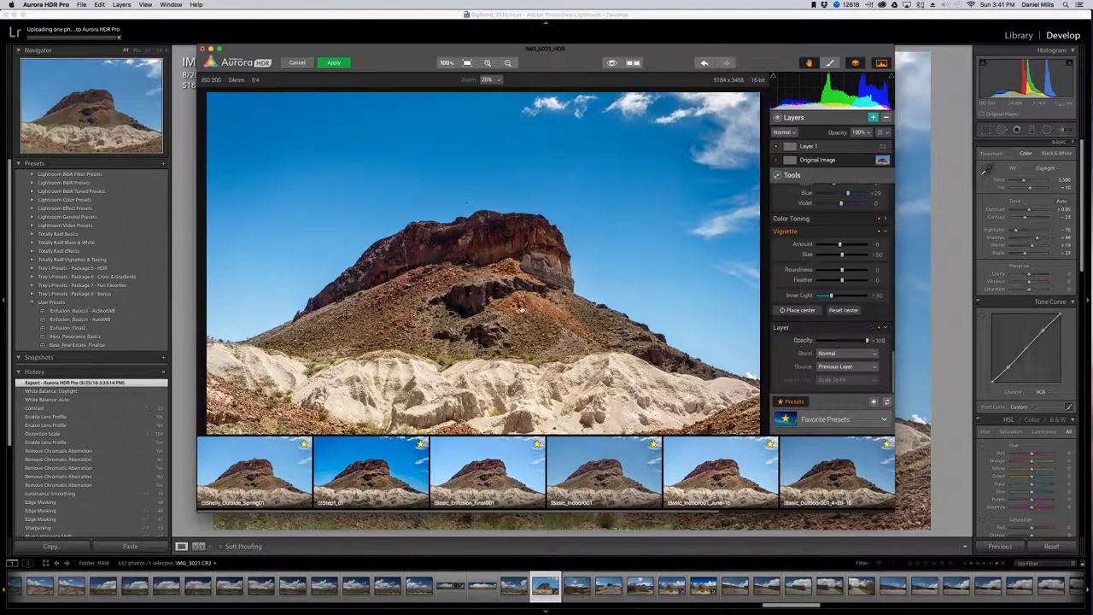
- Create a luminosity mask on Layer 1
scroll(806, 337, down, 1)
scroll(806, 337, up, 10)
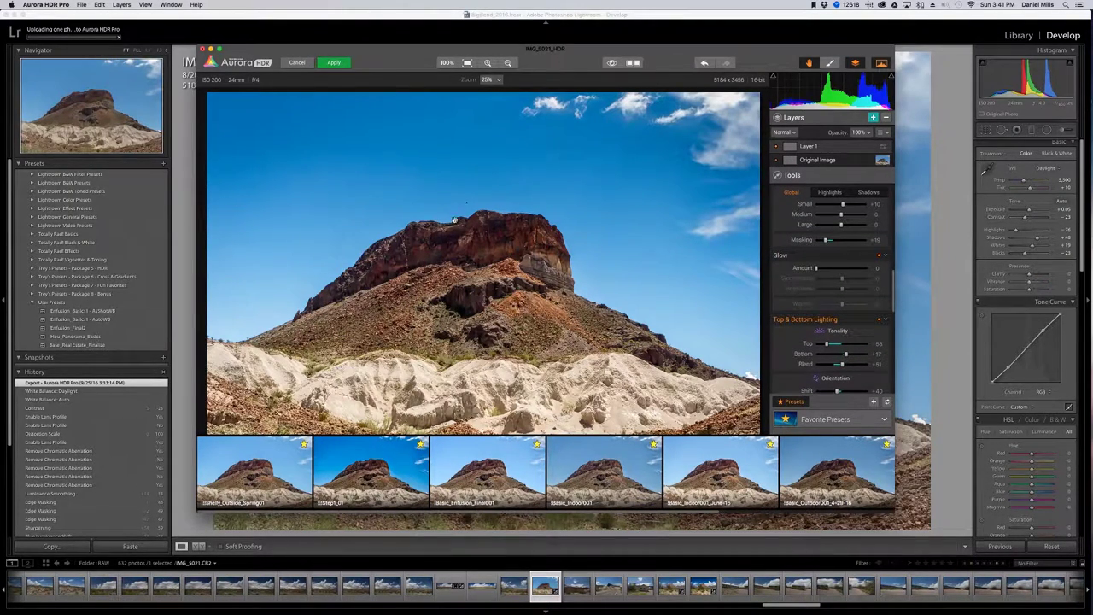
scroll(825, 226, up, 8)
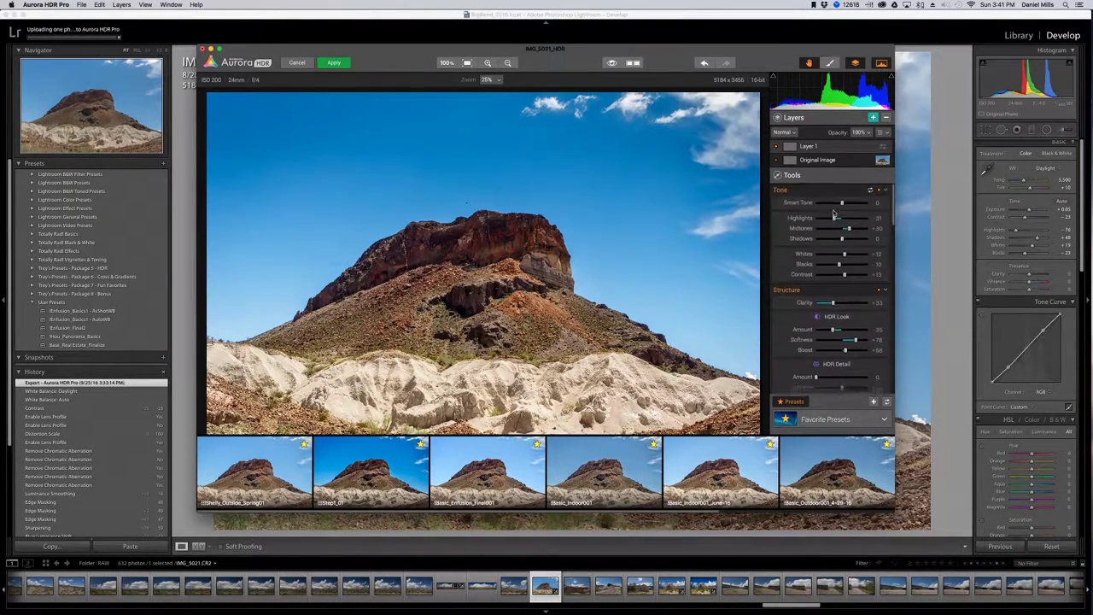
right_click(804, 147)
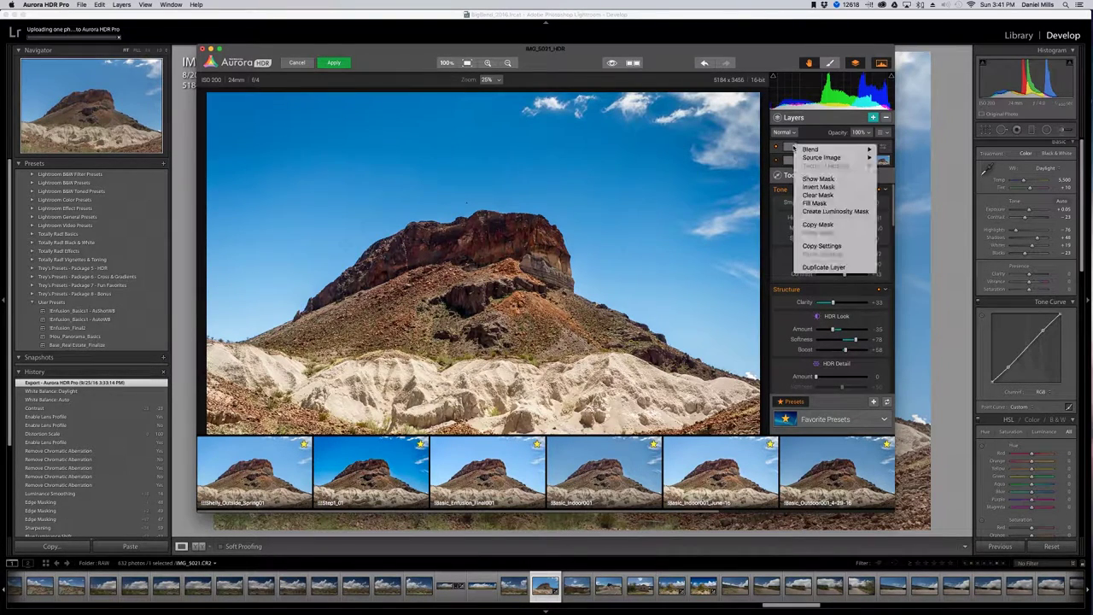
click(809, 212)
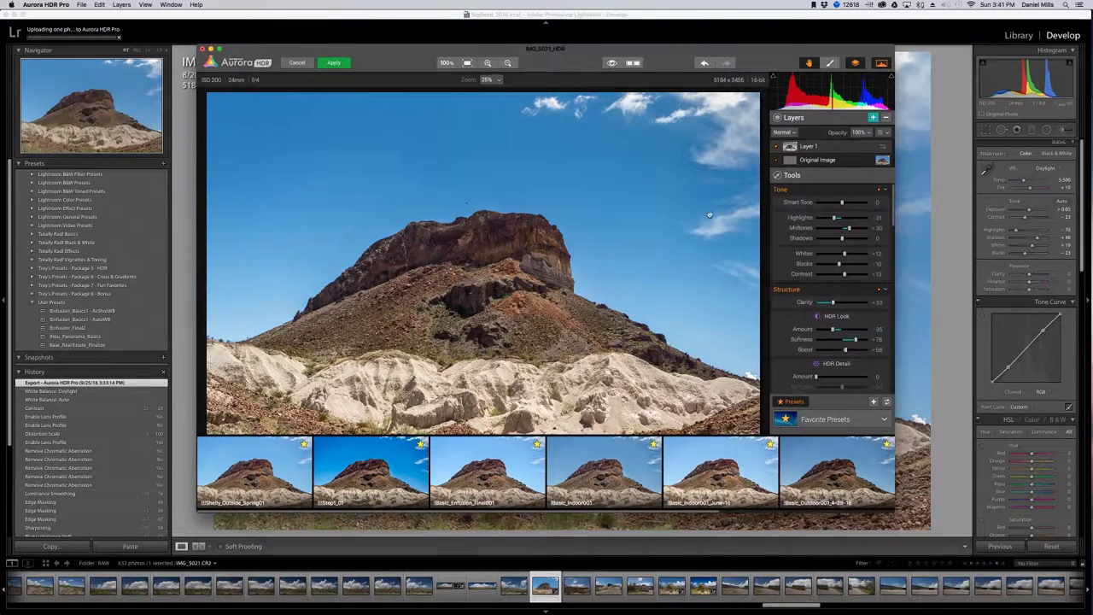
- Try inverting Layer 1's luminosity mask and restore the original mask
right_click(791, 147)
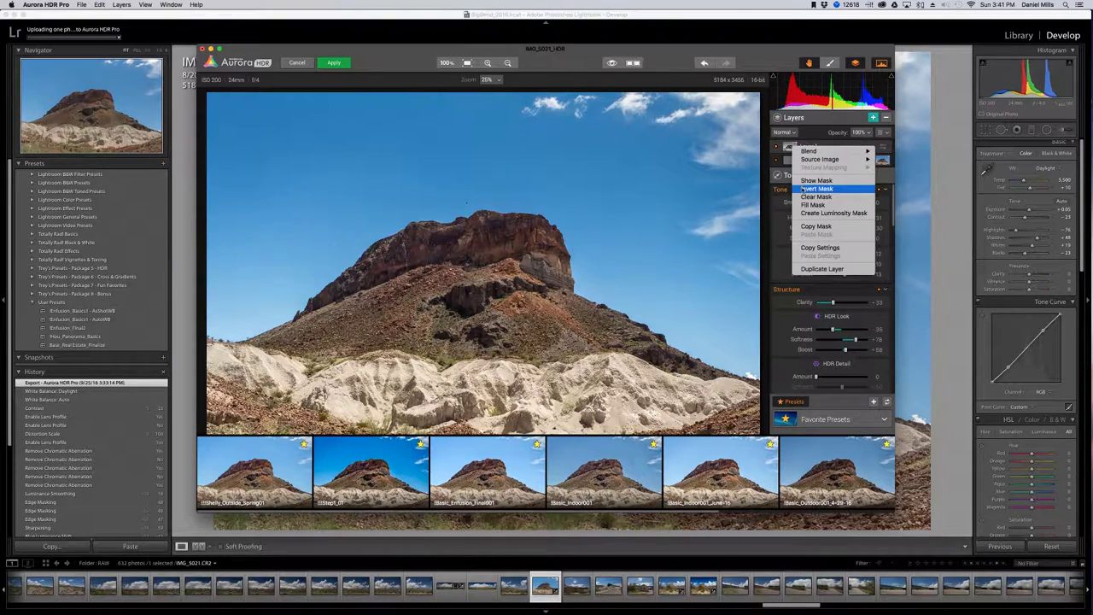
click(802, 189)
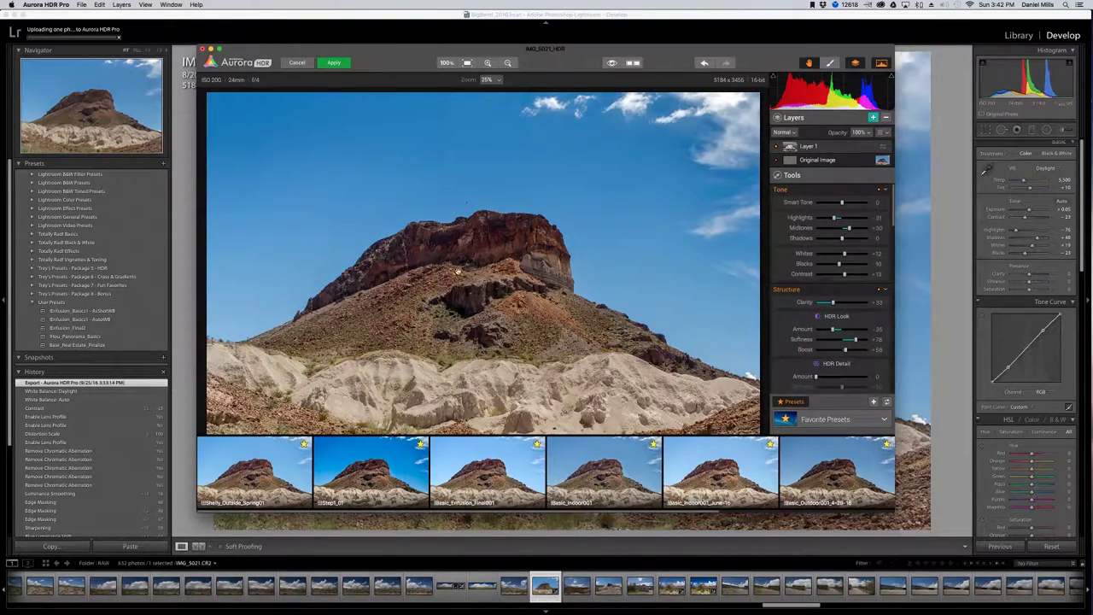
right_click(793, 147)
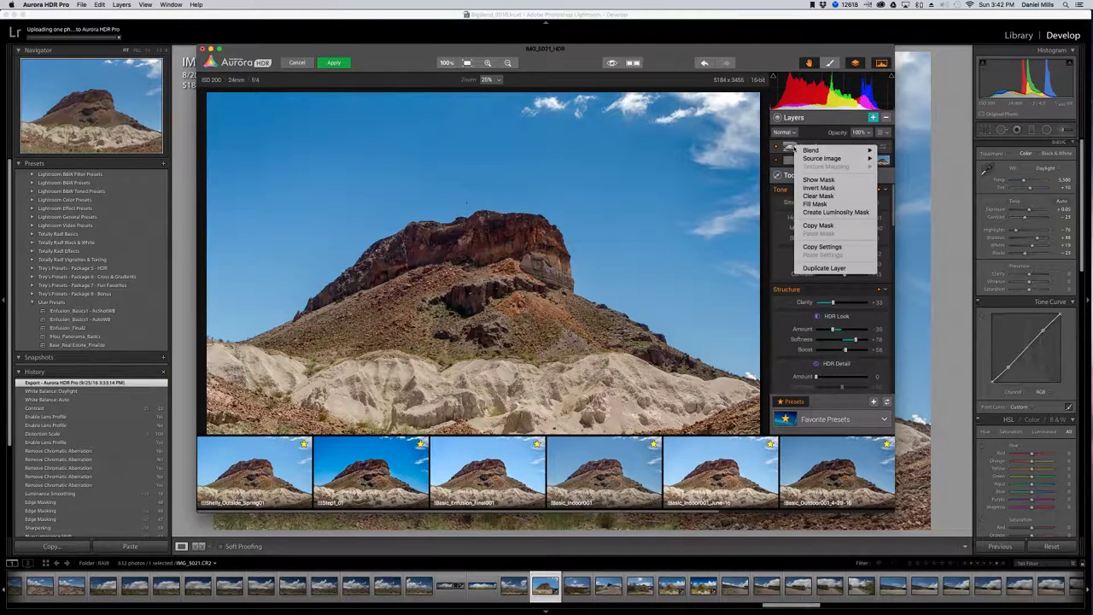
click(809, 195)
- Try the Soft Light blend mode on Layer 1 and compare the image with the layer off and on
click(790, 133)
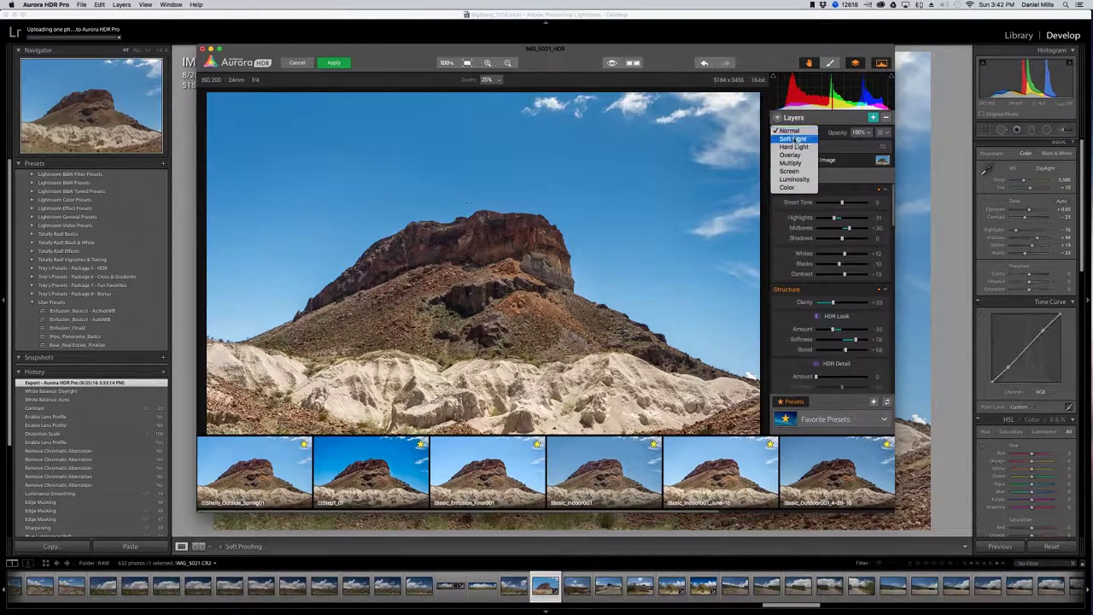
click(792, 139)
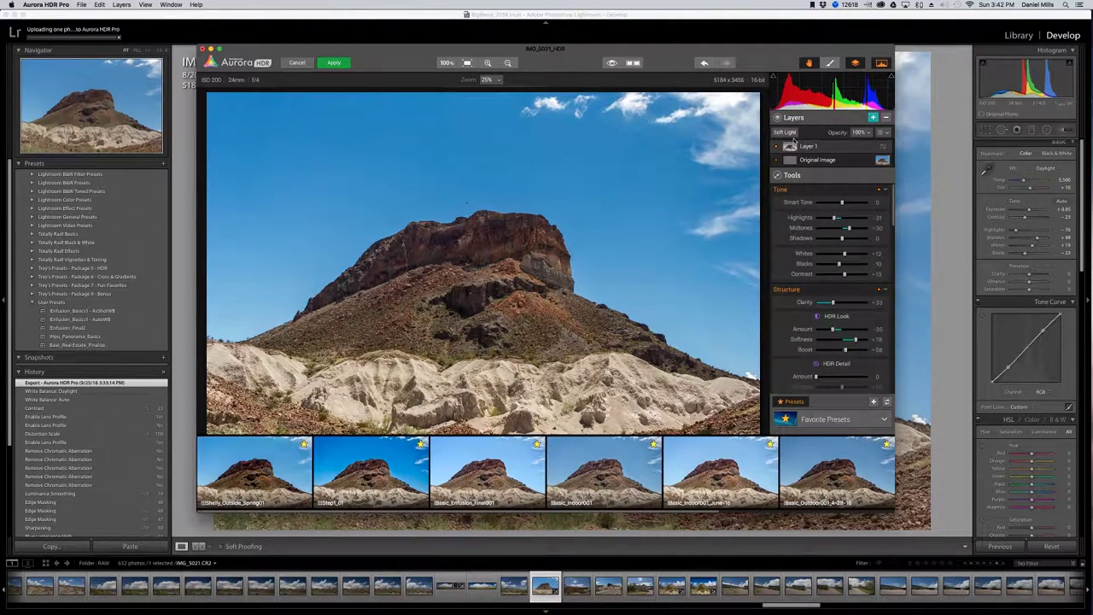
click(778, 146)
click(777, 147)
click(776, 147)
click(776, 147)
- Return Layer 1 to the Normal blend mode and compare the image with the layer off and on
click(787, 133)
click(789, 130)
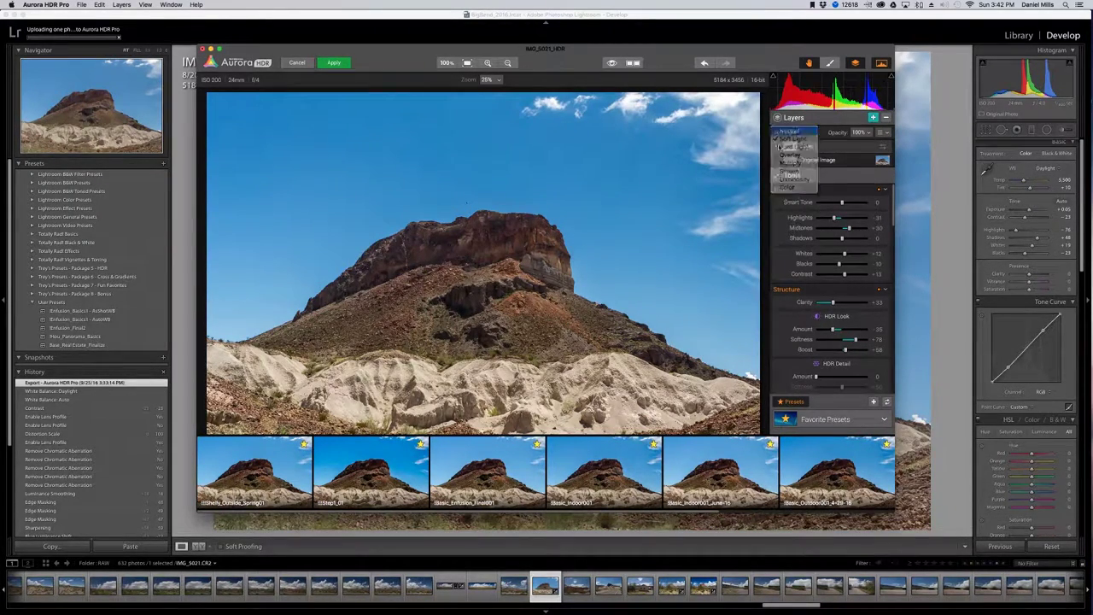
click(776, 146)
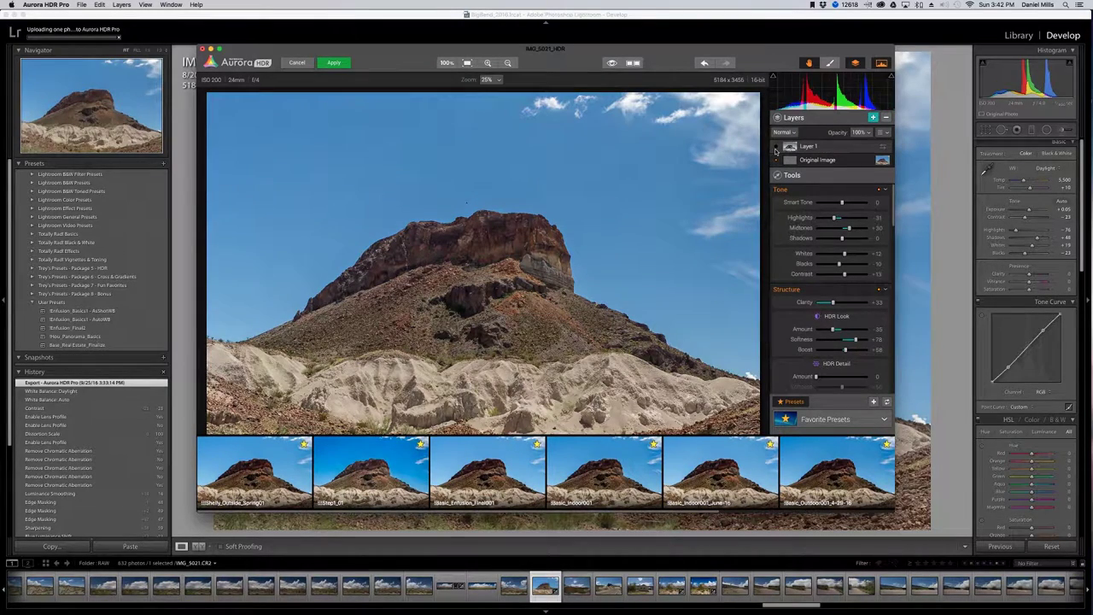
click(776, 147)
- Try the Overlay and Multiply blend modes on Layer 1
click(786, 132)
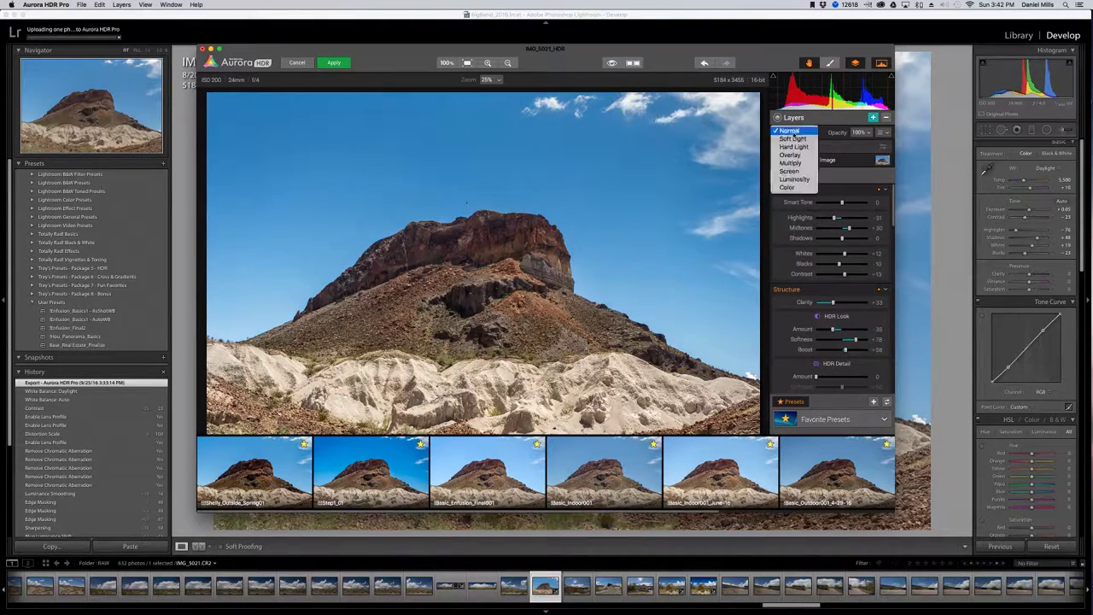
click(791, 159)
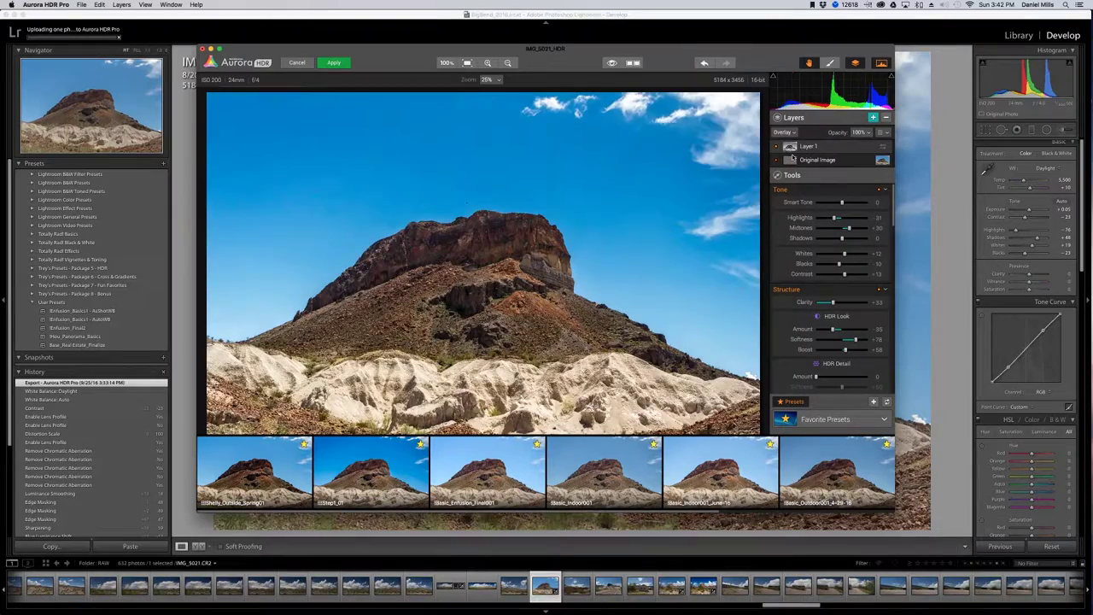
click(786, 132)
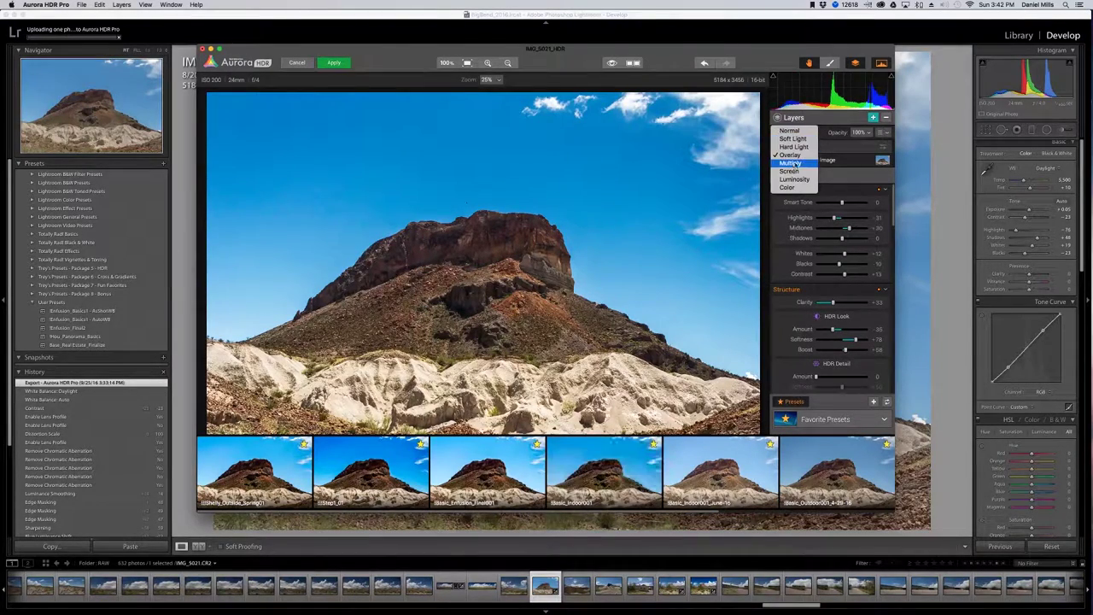
click(789, 163)
- Try the Luminosity blend mode on Layer 1 and compare the image with the layer off and on
click(786, 132)
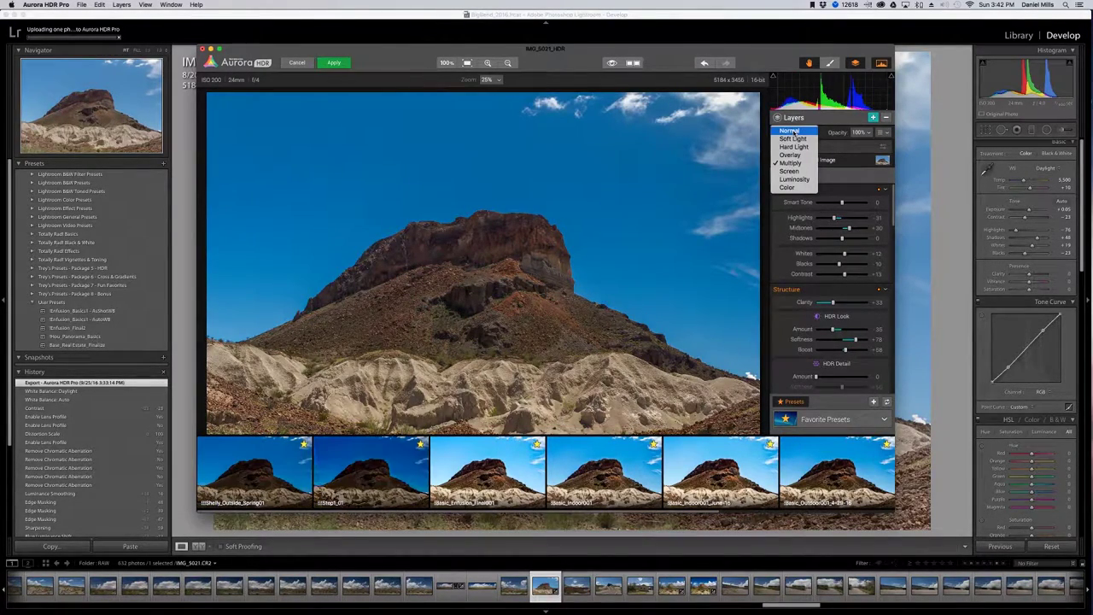
click(792, 178)
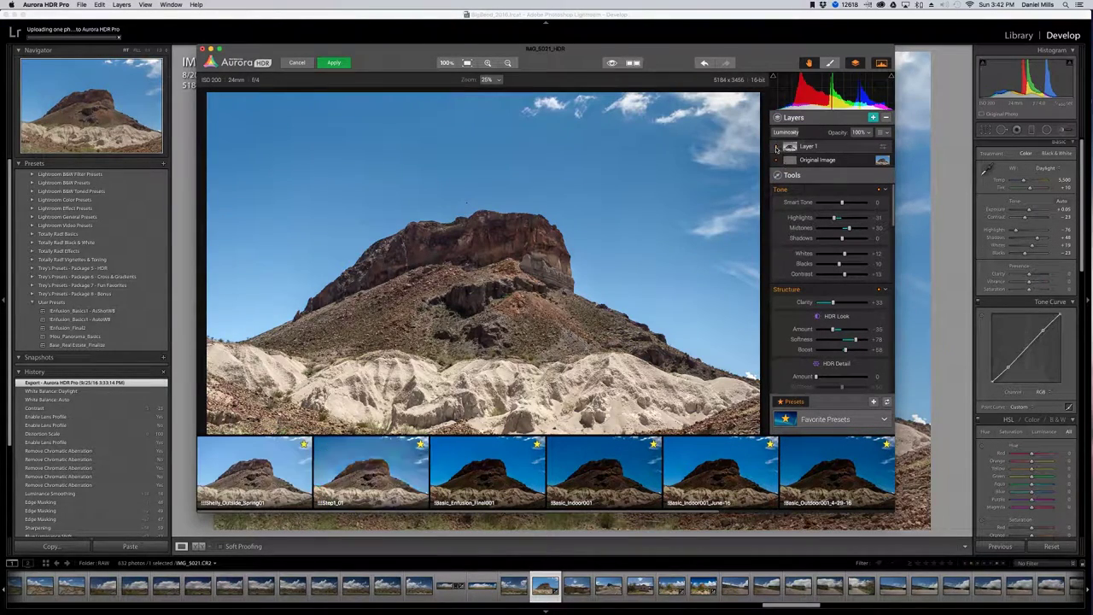
click(776, 147)
click(777, 147)
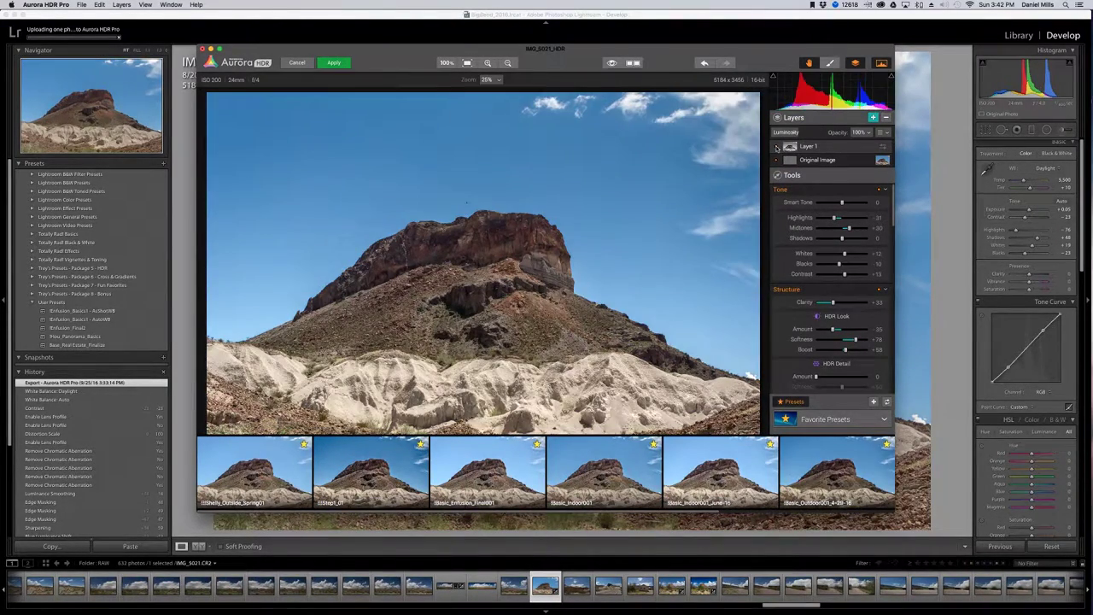
- Check Layer 1 in Overlay once more and set its blend mode to Multiply
click(785, 132)
click(793, 155)
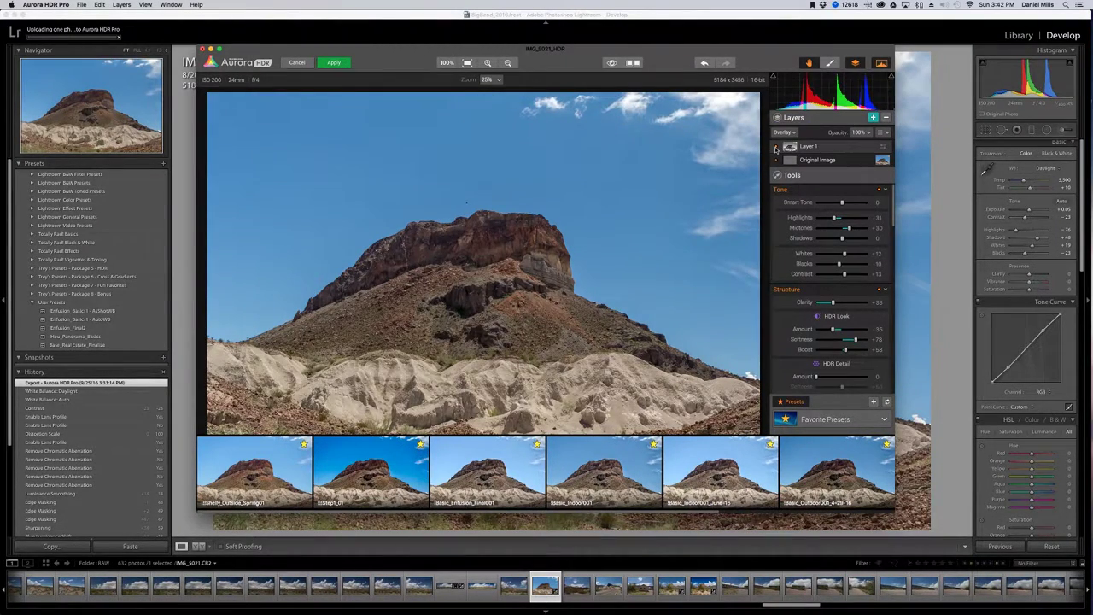
click(785, 133)
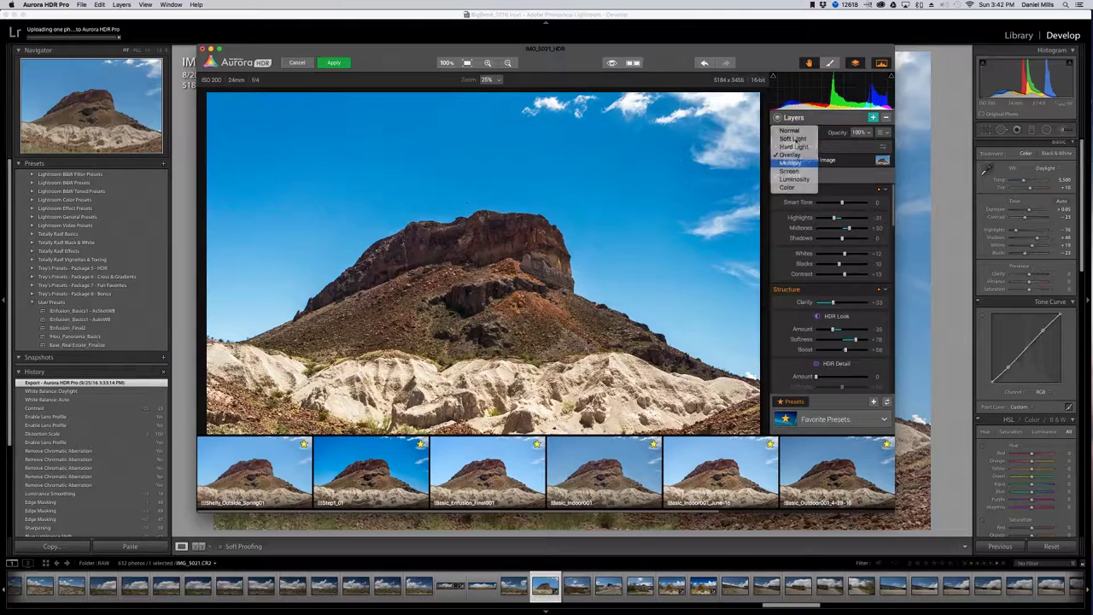
click(791, 163)
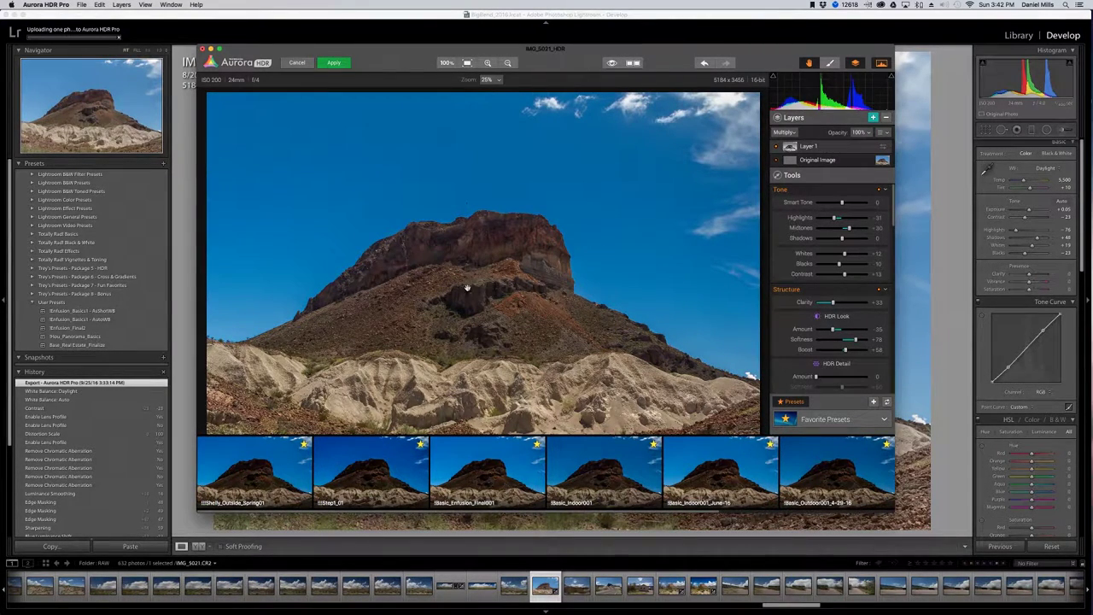
- Lower Layer 1's opacity to 77% and set its Midtones to +79 and Highlights to +1
click(869, 134)
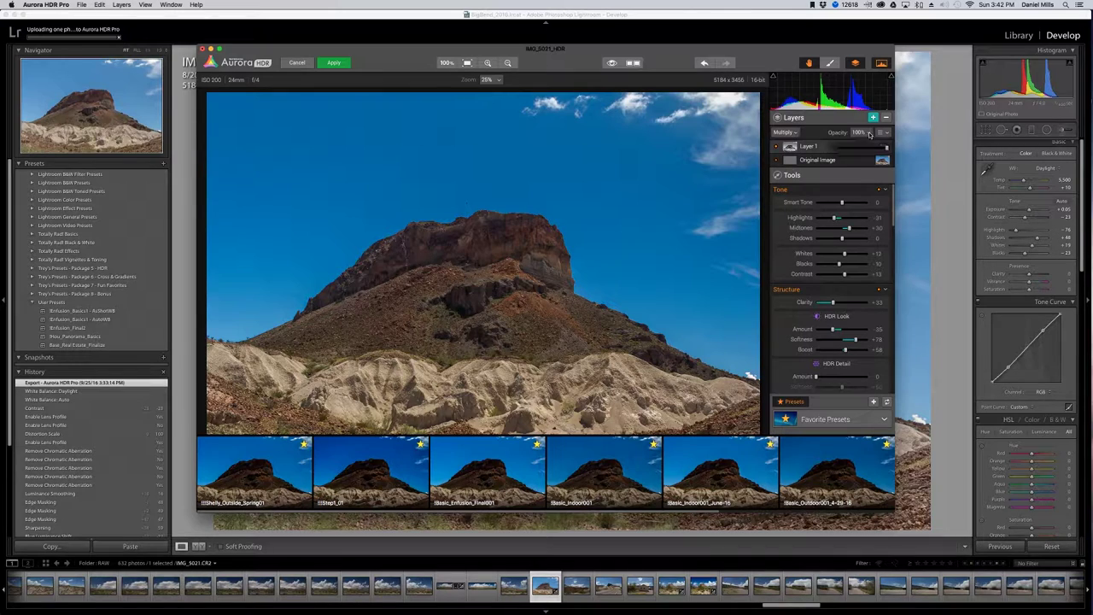
drag(887, 149, 872, 148)
drag(848, 228, 863, 229)
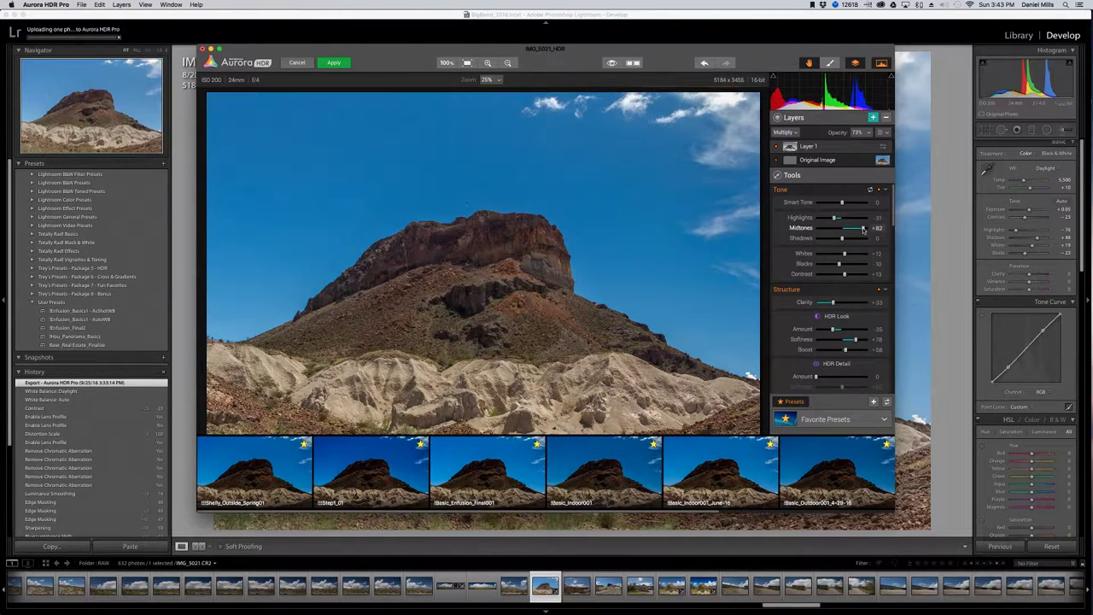
drag(863, 229, 841, 219)
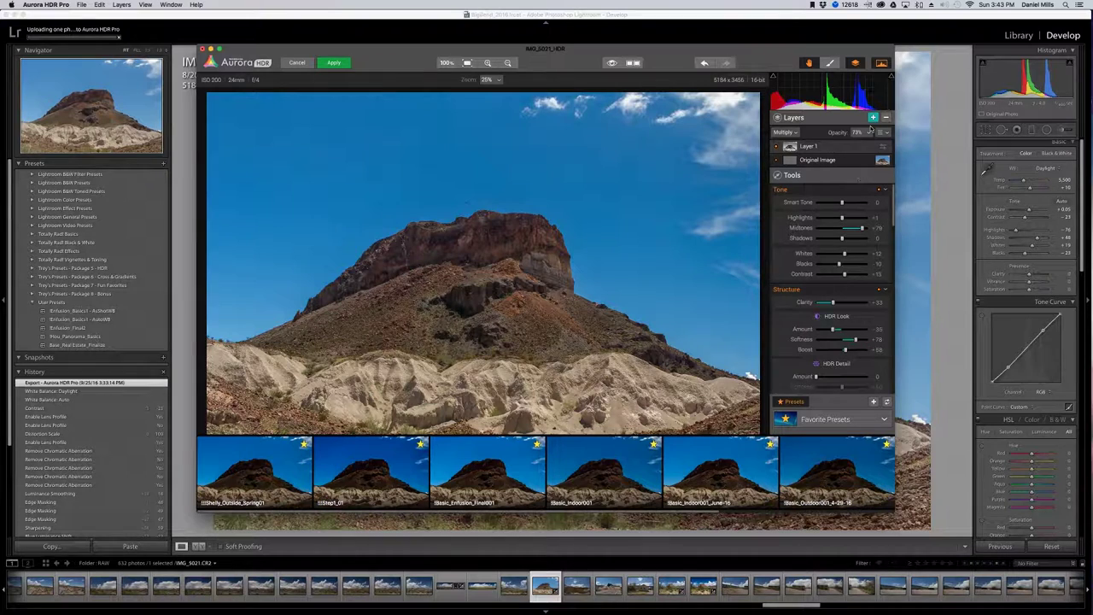
drag(868, 137, 875, 149)
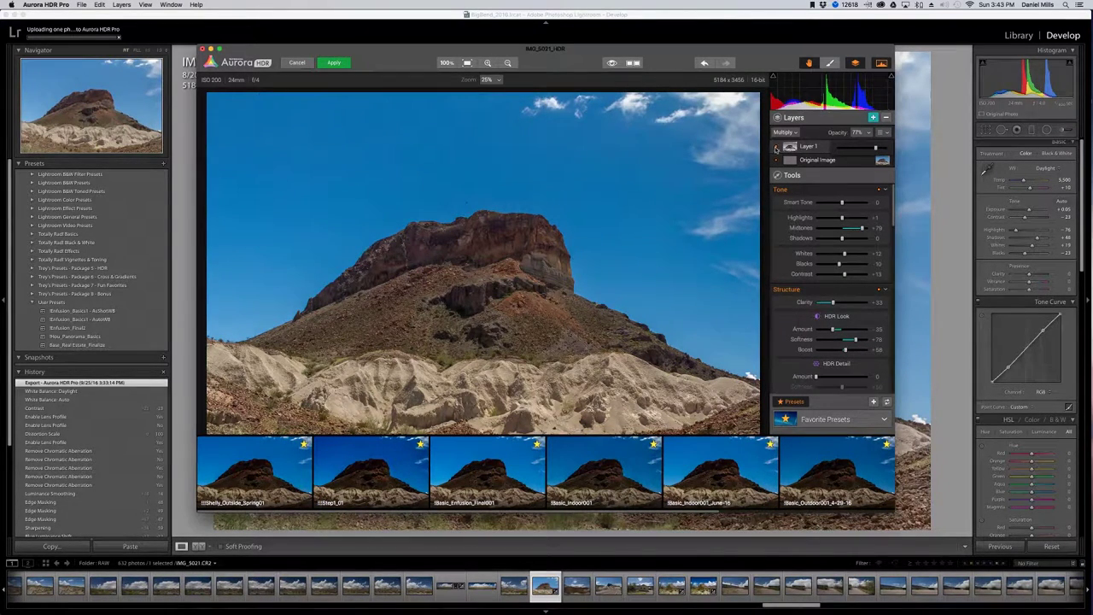
- Compare the image with Layer 1 switched off and on
click(776, 147)
click(776, 147)
click(776, 146)
click(776, 147)
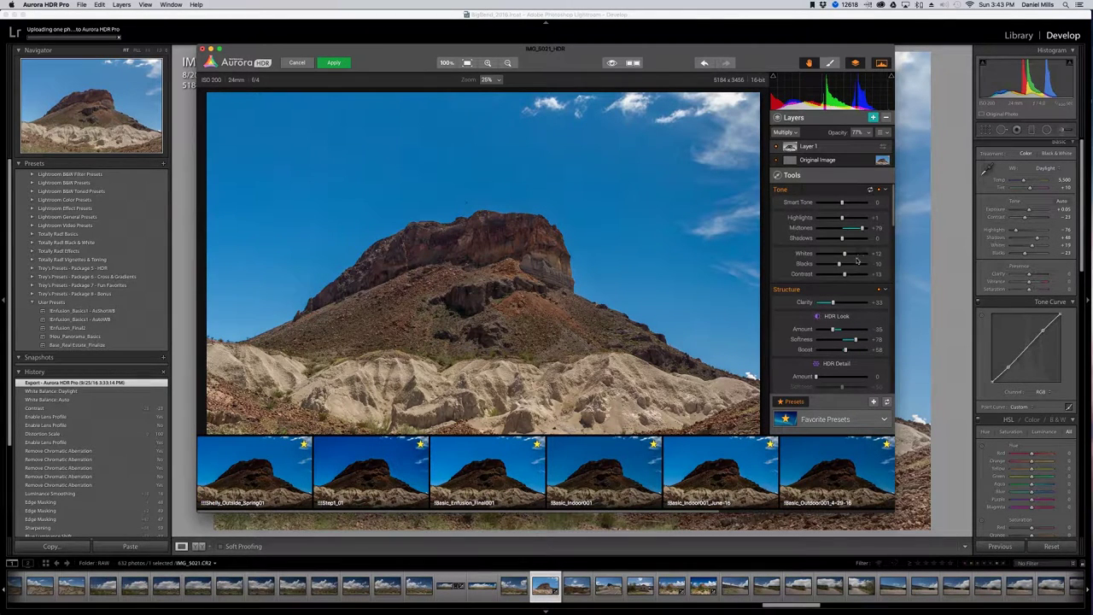
- Set Layer 1's Highlights to +32, Whites to +4 and Contrast to +6
mouse_move(842, 217)
mouse_down()
mouse_move(826, 219)
mouse_move(860, 218)
mouse_up()
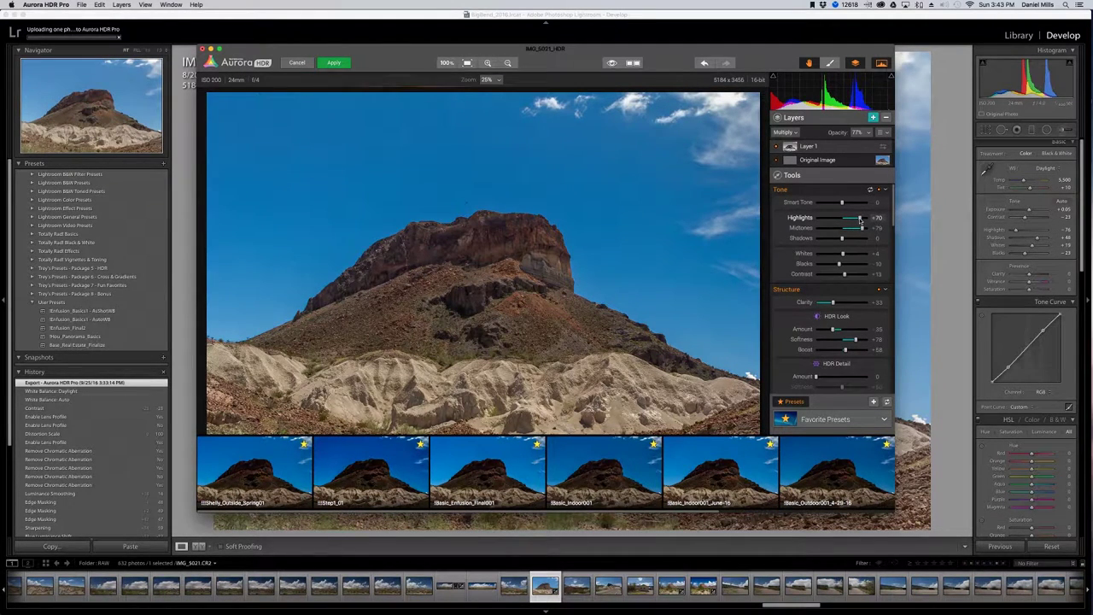
drag(860, 219, 850, 218)
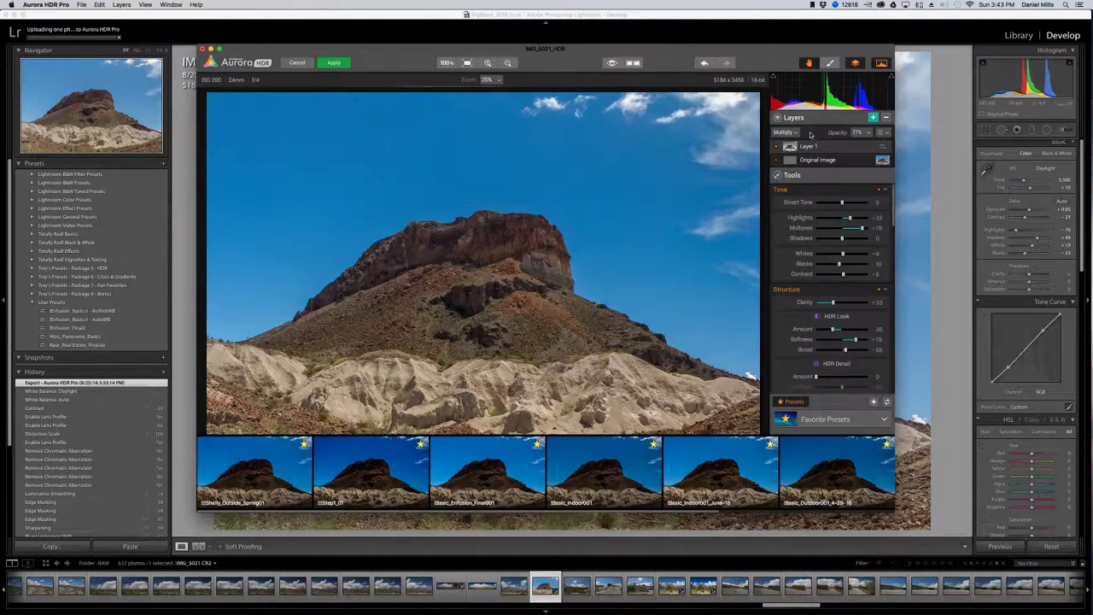
- Add a new layer above Layer 1 and apply the Balanced & Realistic preset from the Realistic HDR category
click(872, 117)
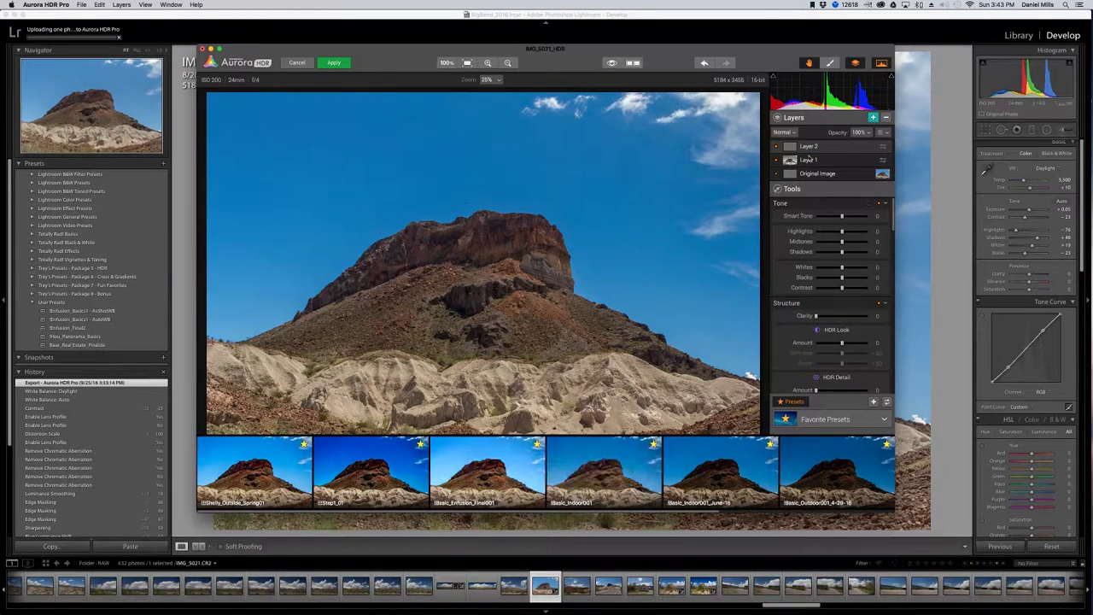
click(884, 420)
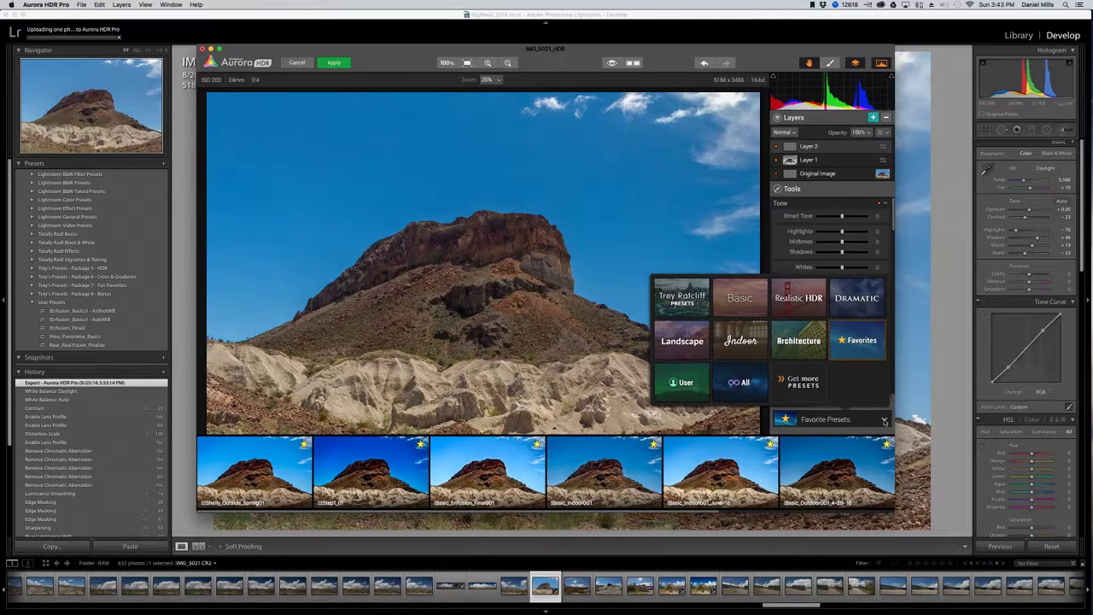
click(801, 300)
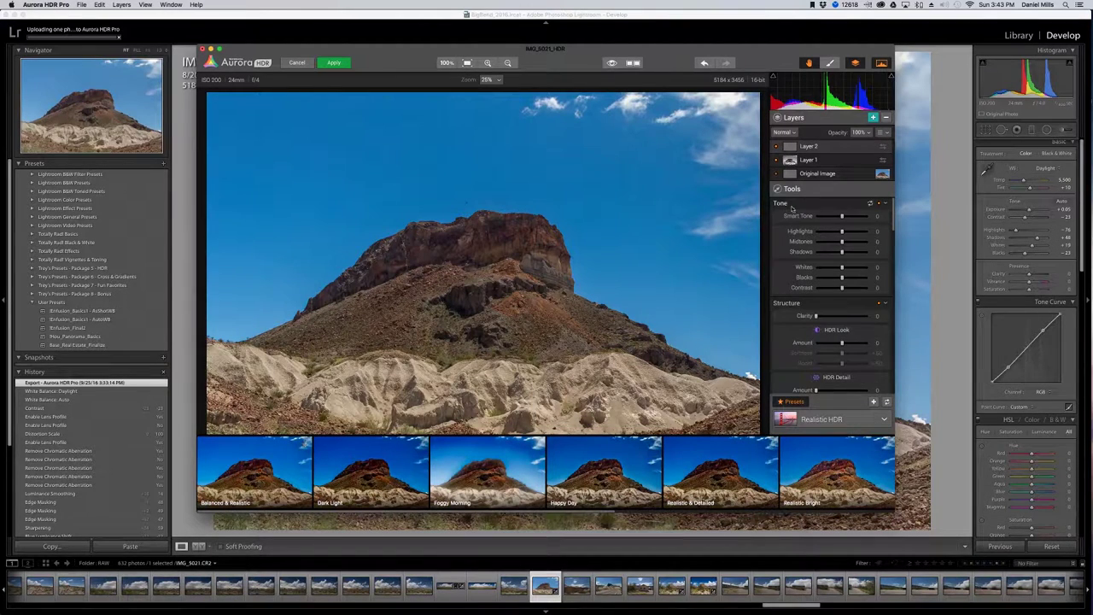
click(254, 478)
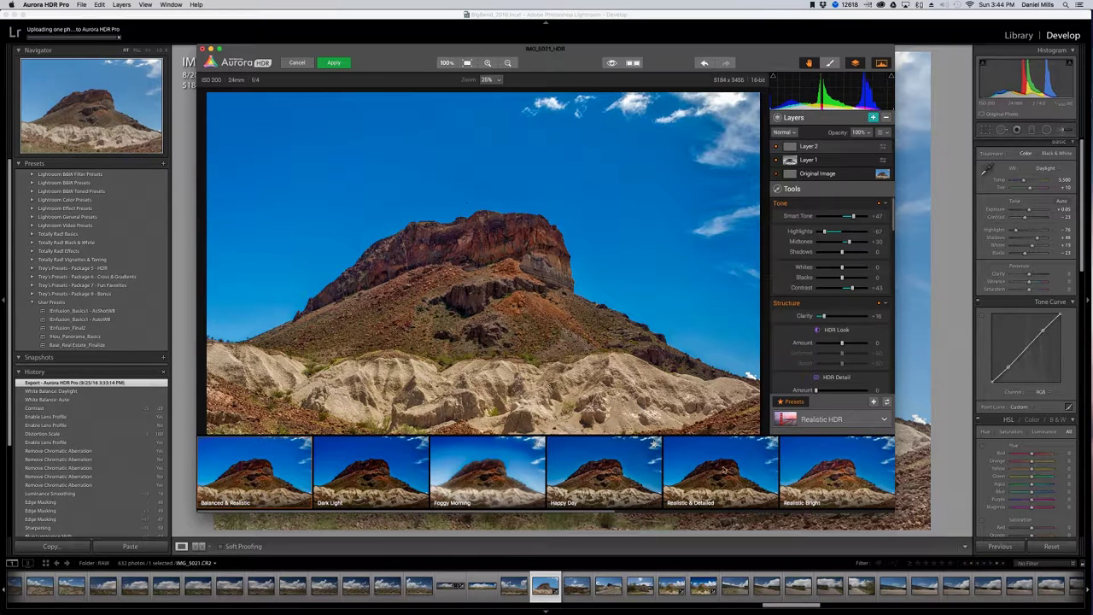
- Try the Realistic Bright and Vivid Memories presets on Layer 2, returning to Balanced & Realistic
click(835, 472)
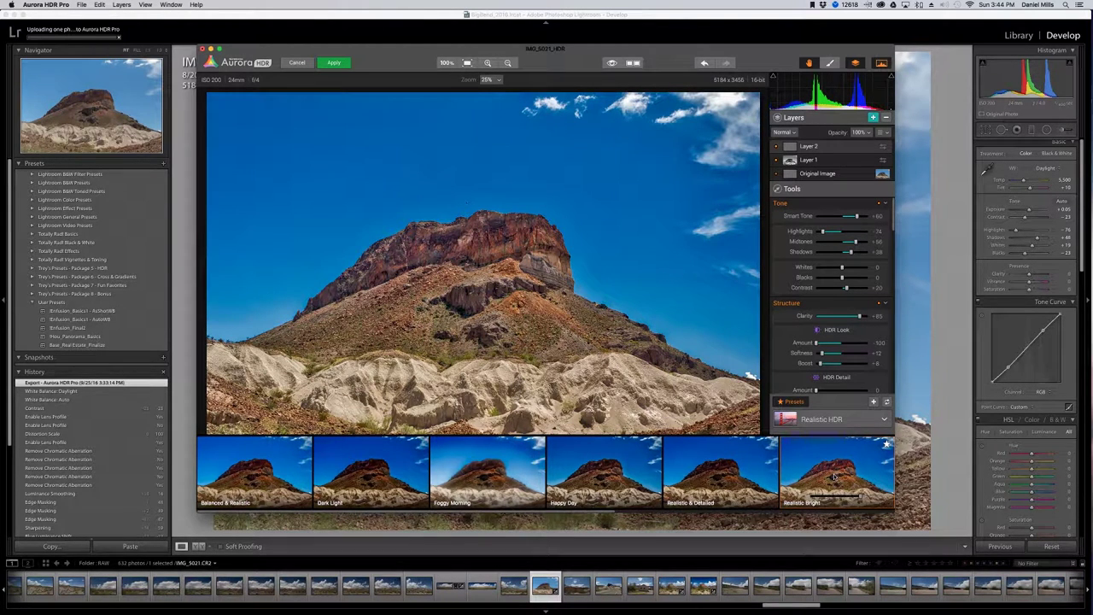
scroll(835, 476, right, 1)
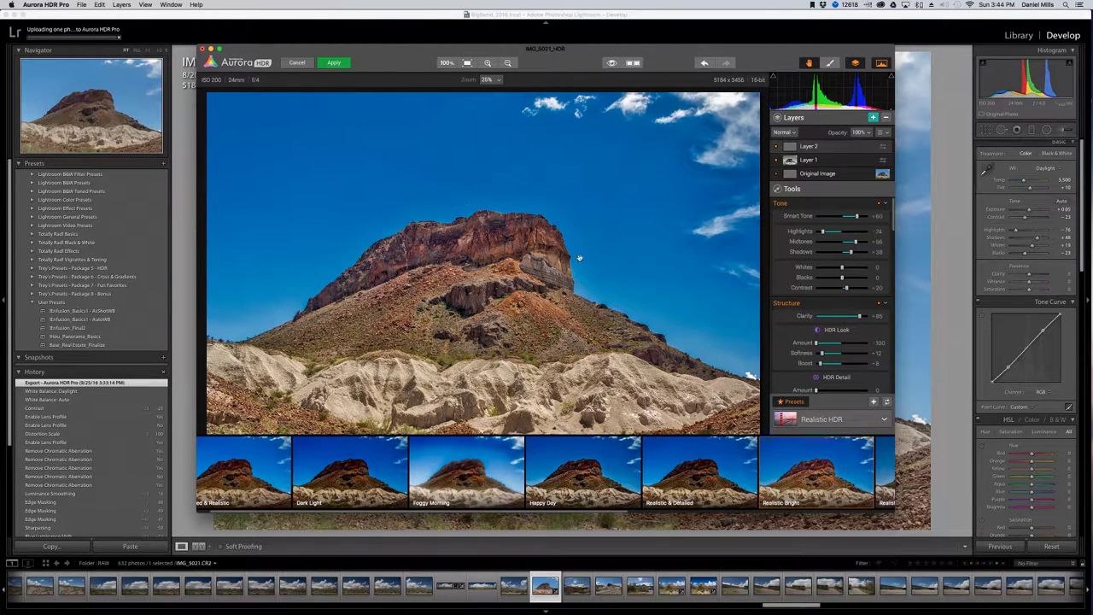
scroll(719, 466, right, 5)
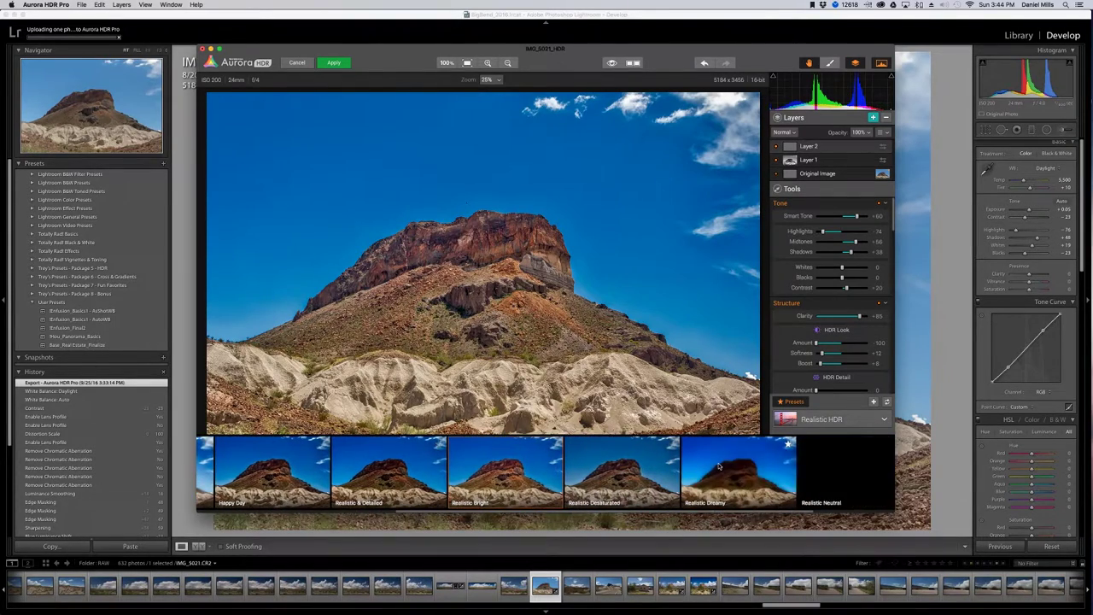
scroll(719, 466, right, 3)
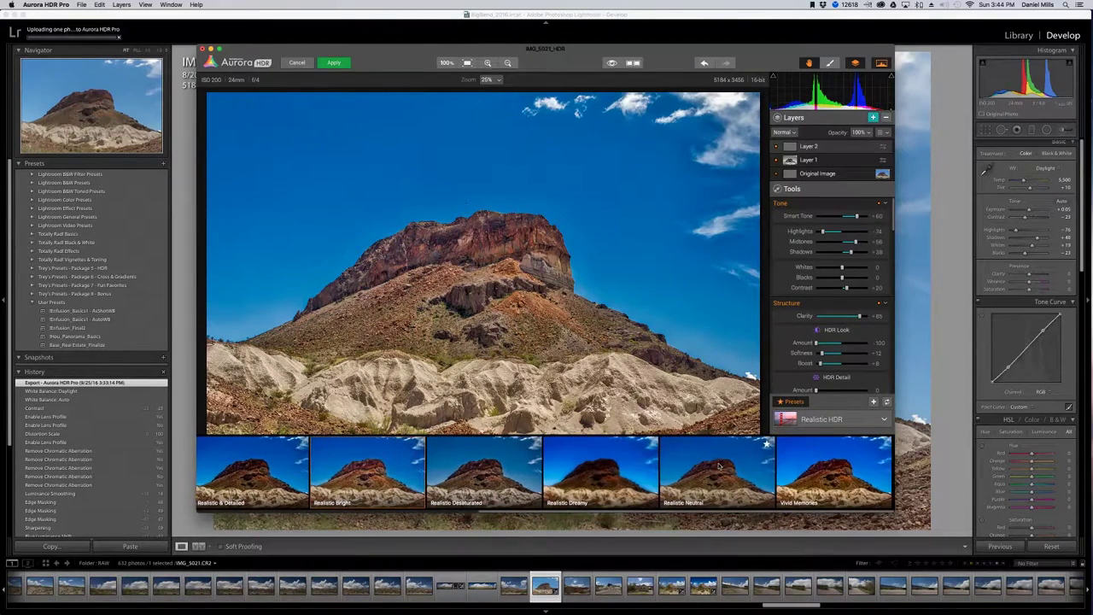
click(825, 469)
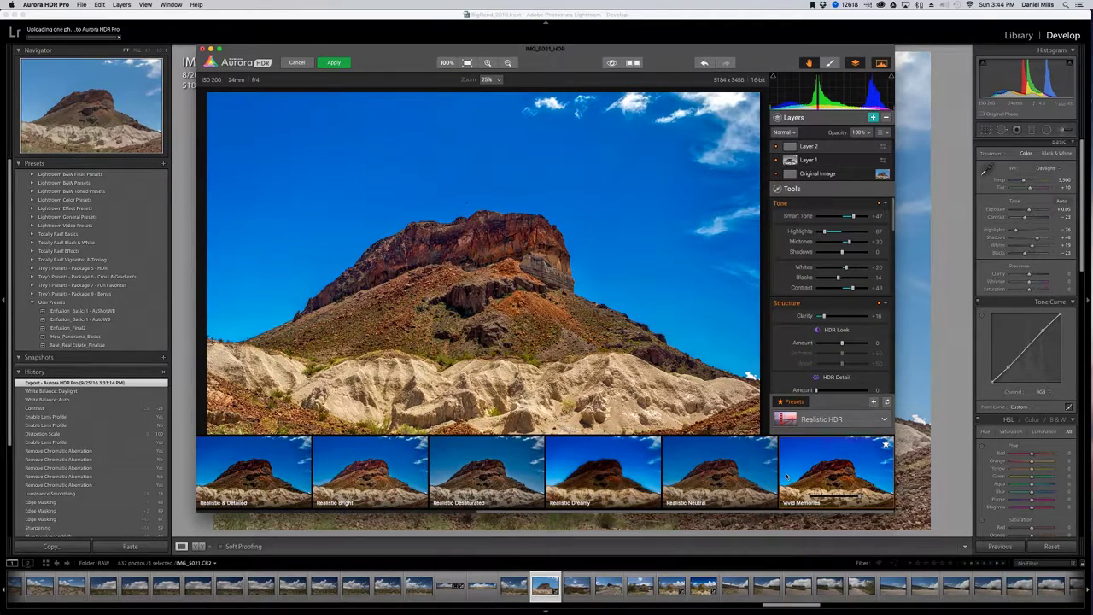
scroll(786, 476, left, 7)
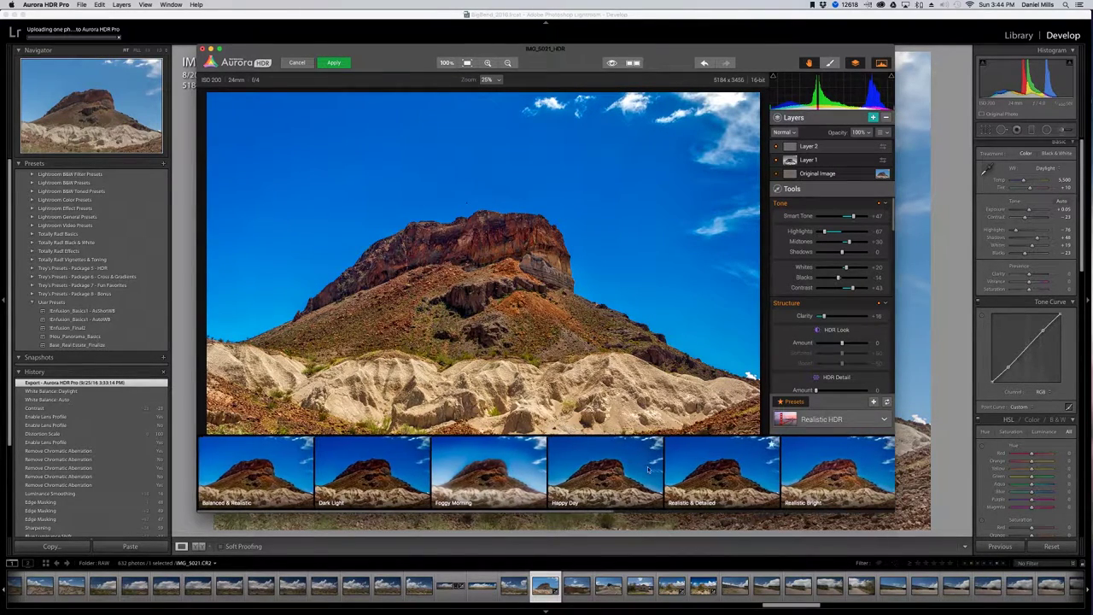
click(248, 480)
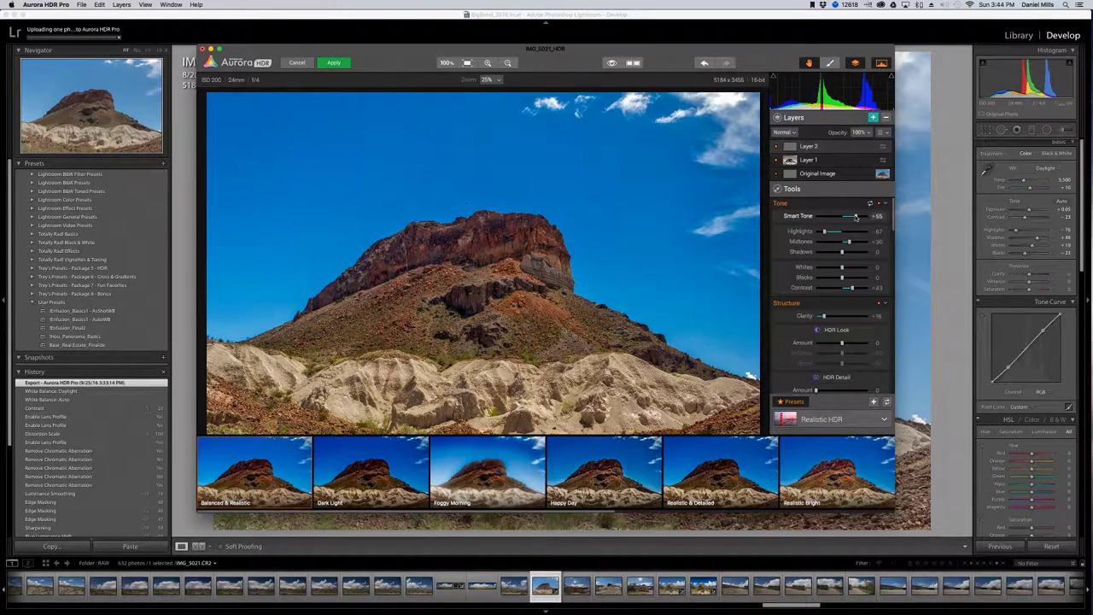
- Adjust Layer 2's tone to Smart Tone +20, Midtones +58, Whites -27 and Contrast +63
drag(849, 242, 856, 242)
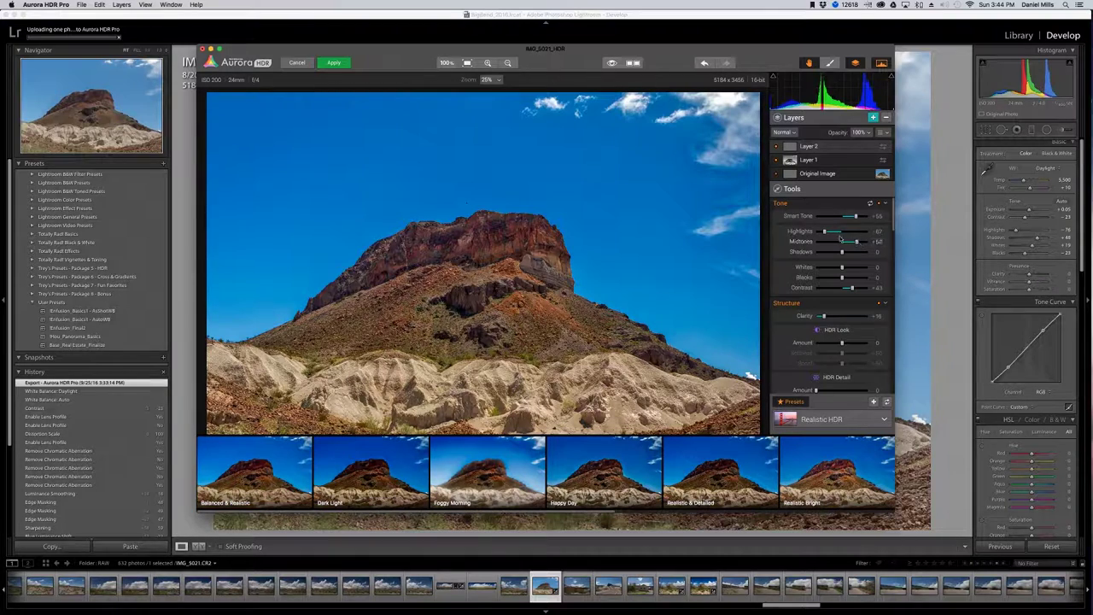
drag(842, 268, 829, 269)
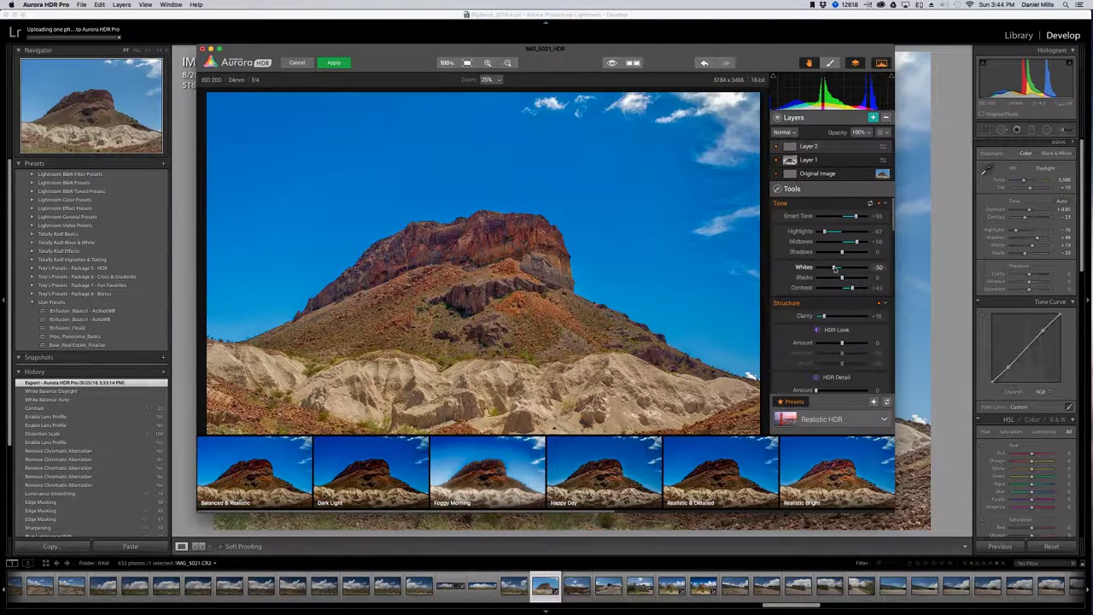
mouse_move(851, 288)
mouse_down()
mouse_move(837, 288)
mouse_move(855, 288)
mouse_up()
drag(855, 217, 846, 217)
drag(855, 288, 847, 288)
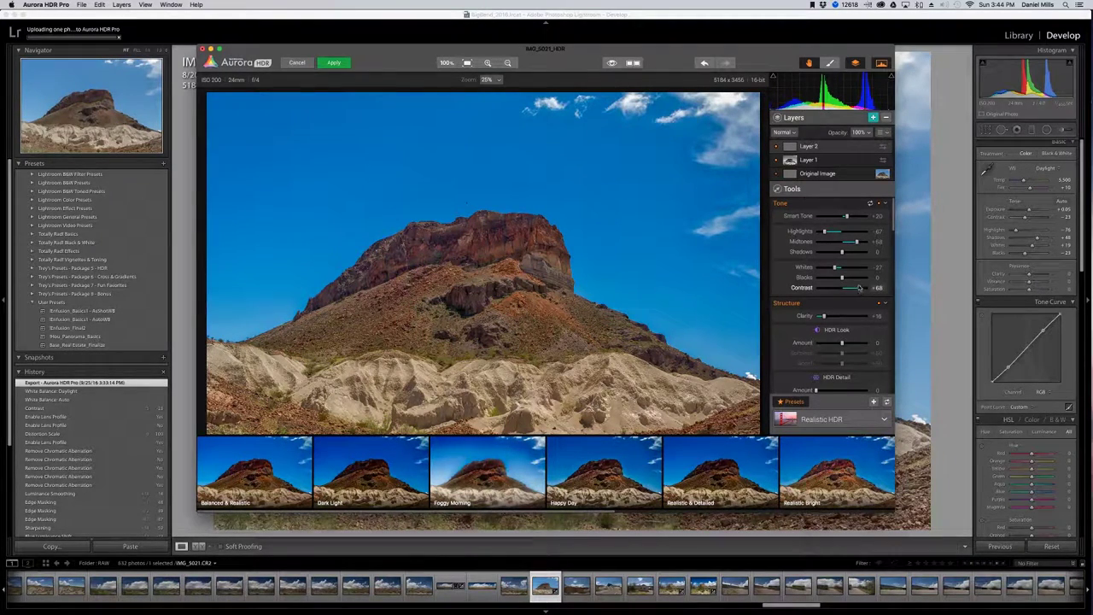
drag(860, 287, 857, 289)
- Set Layer 2's Clarity to +39 and its HDR Look to Amount -34, Softness +83 and Boost +36
click(837, 343)
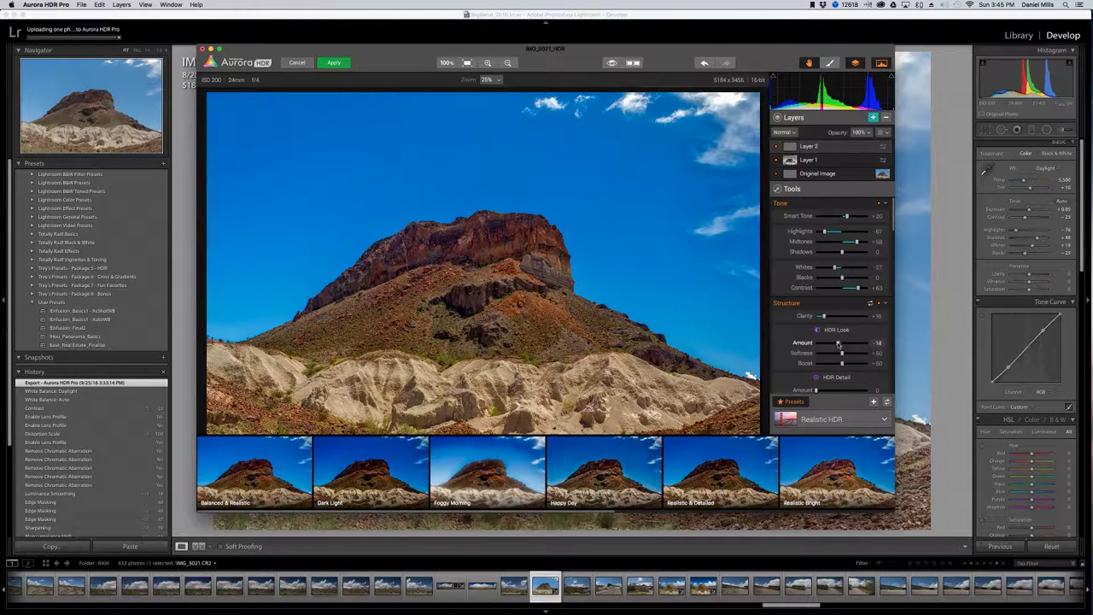
drag(834, 346, 836, 315)
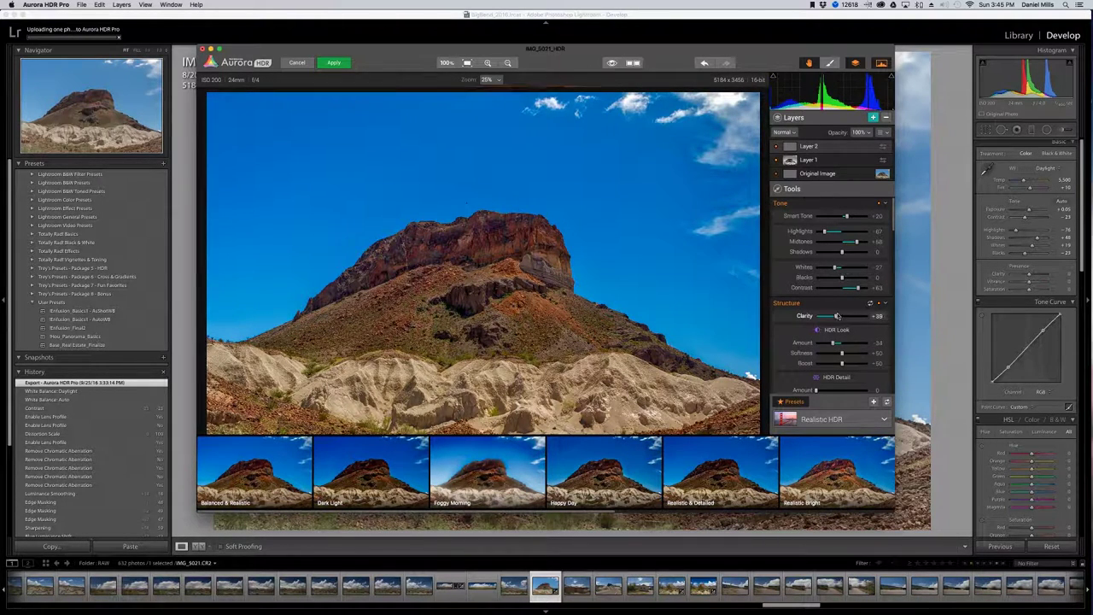
scroll(838, 303, down, 1)
scroll(841, 313, down, 1)
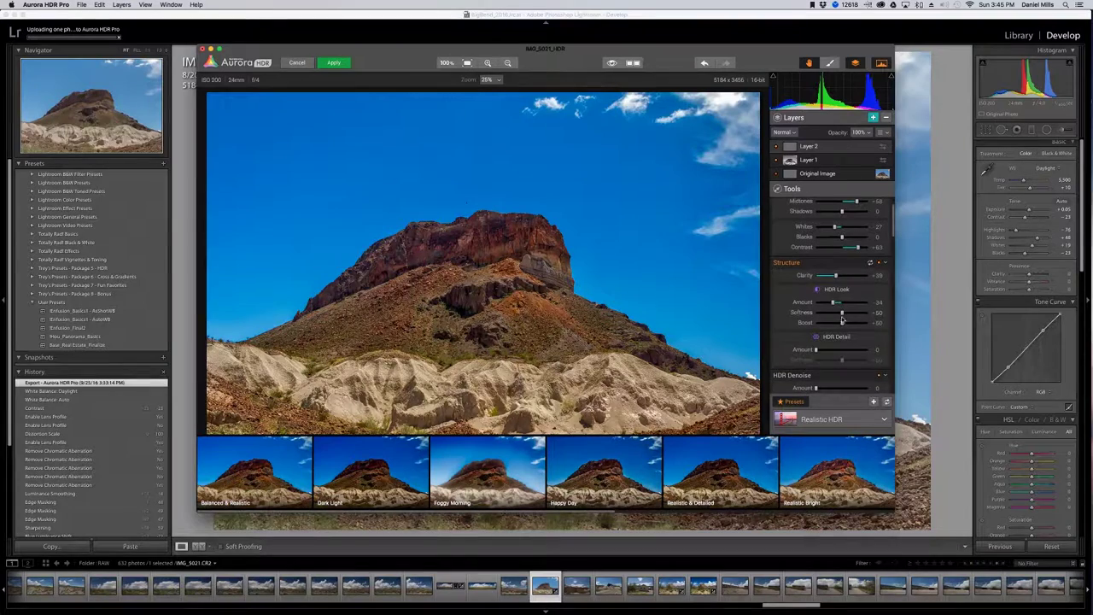
drag(843, 313, 858, 313)
- Apply HDR Denoise to Layer 2 with Amount +5, Smooth +17 and Opacity +83
scroll(834, 352, down, 1)
scroll(832, 352, down, 1)
drag(866, 375, 859, 376)
drag(815, 343, 818, 353)
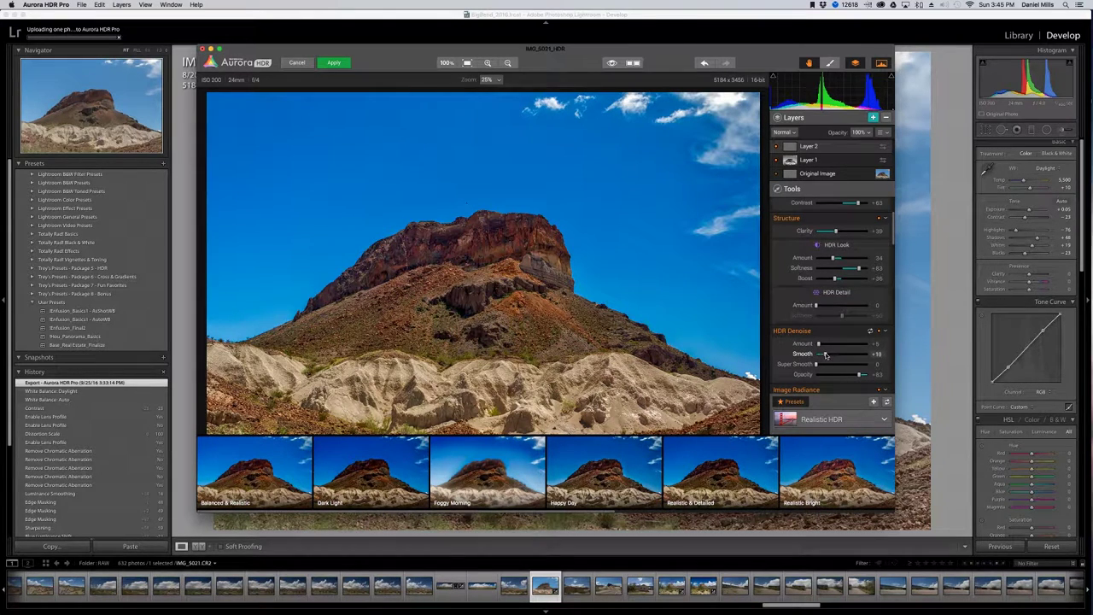
- Add Image Radiance to Layer 2 with Smoothness +77, Brightness +23 and Smart Colorize +20, comparing the effect off and on
scroll(825, 353, down, 4)
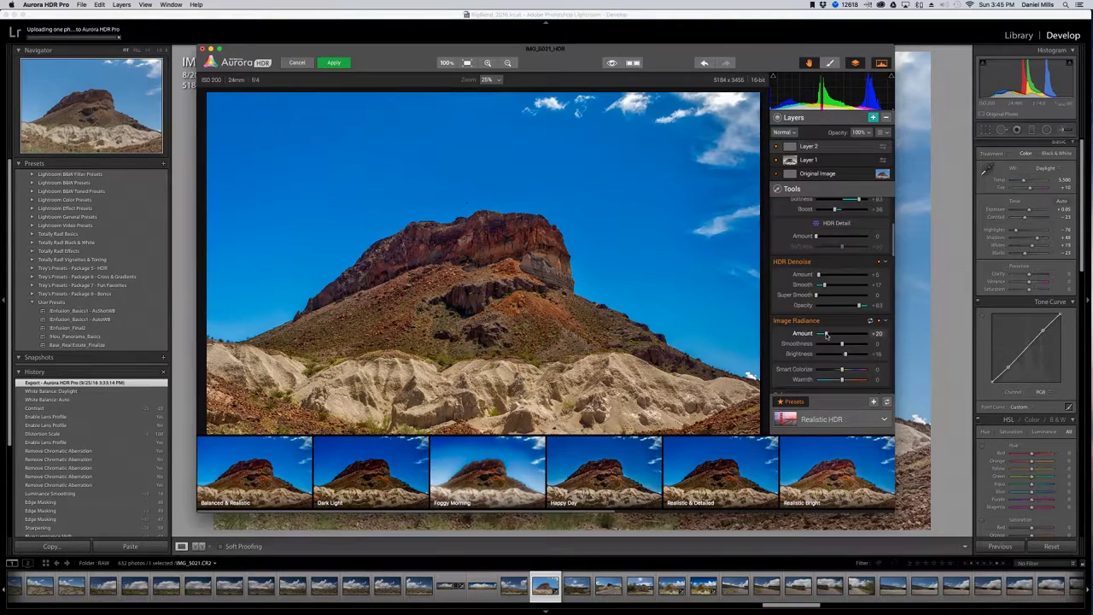
click(879, 321)
click(878, 321)
drag(842, 343, 867, 344)
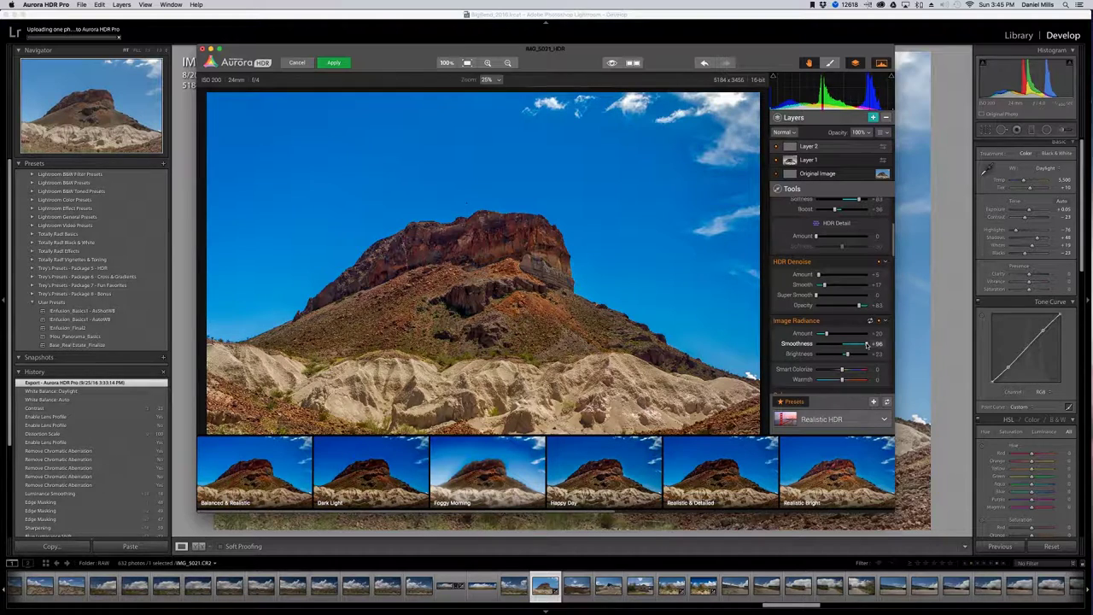
drag(842, 368, 845, 366)
- Set Layer 2's Saturation to +1, Vibrance to +23 and Color Contrast to +7
scroll(837, 344, down, 3)
scroll(833, 315, down, 1)
drag(842, 273, 840, 274)
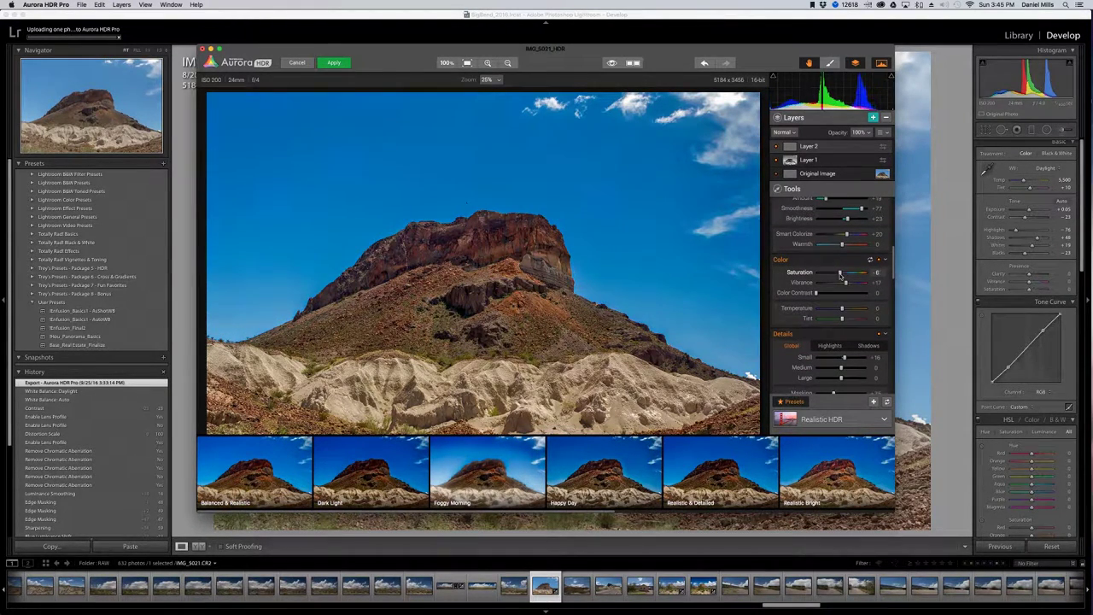
drag(844, 281, 819, 293)
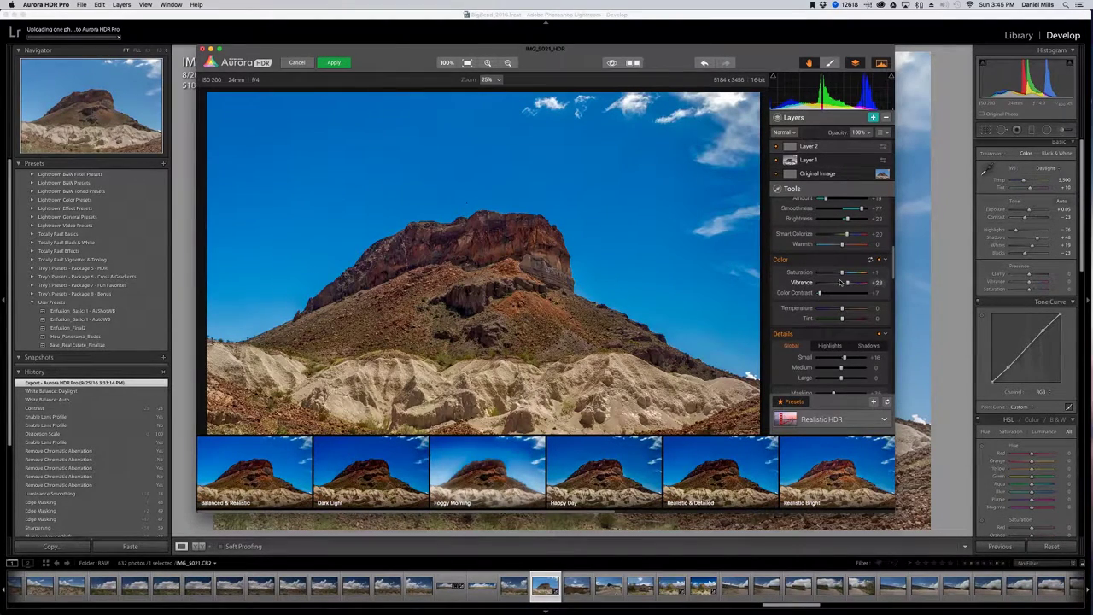
- Check Layer 2's Details settings for Highlights and Shadows and lower the Masking slightly
scroll(844, 273, down, 1)
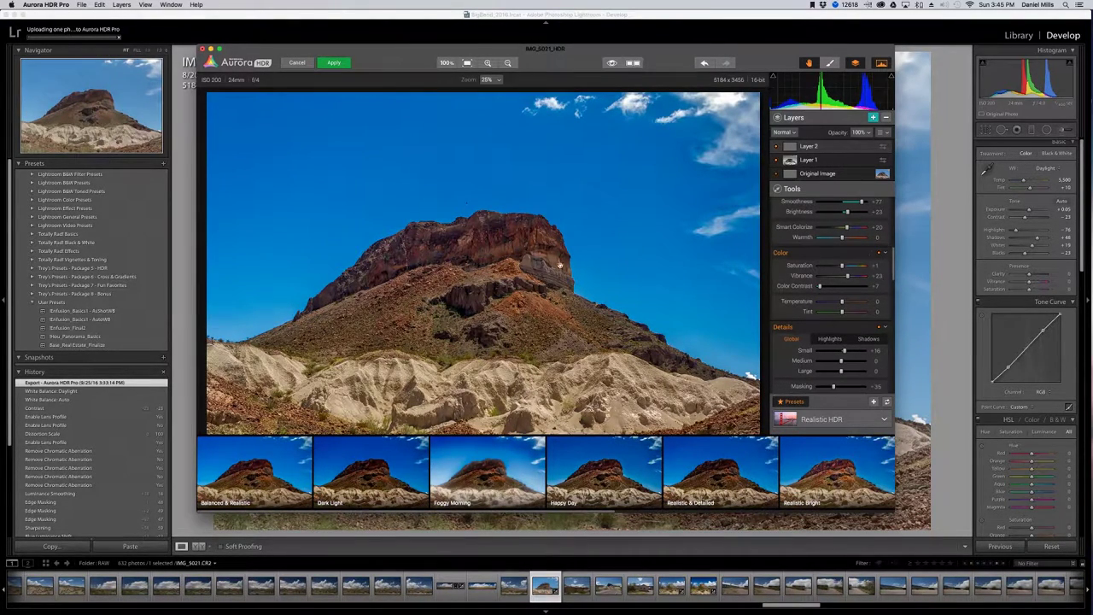
scroll(821, 275, down, 5)
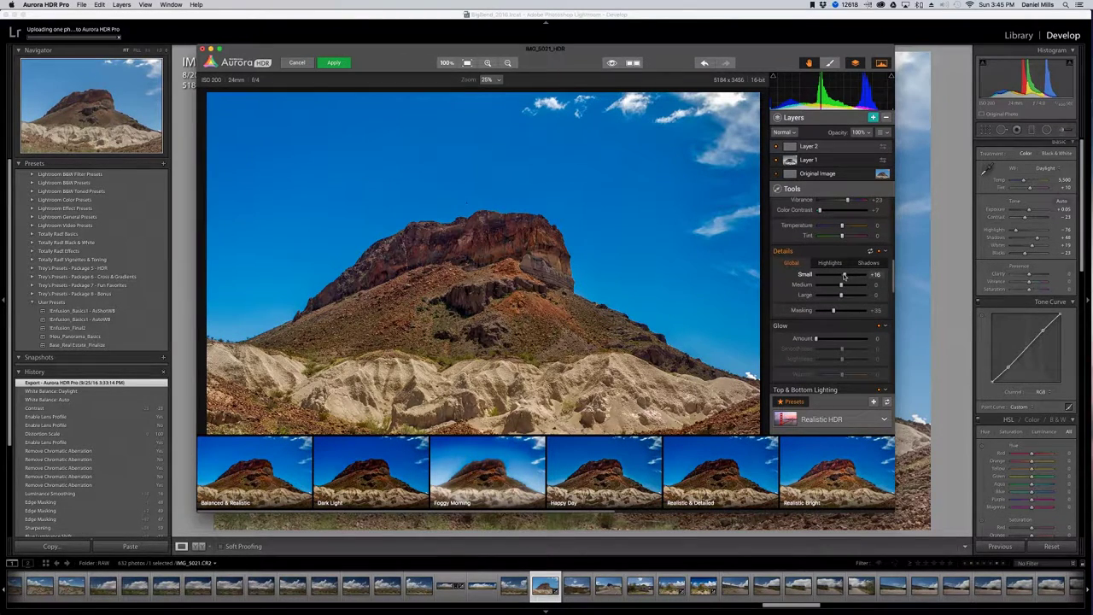
click(830, 263)
click(868, 263)
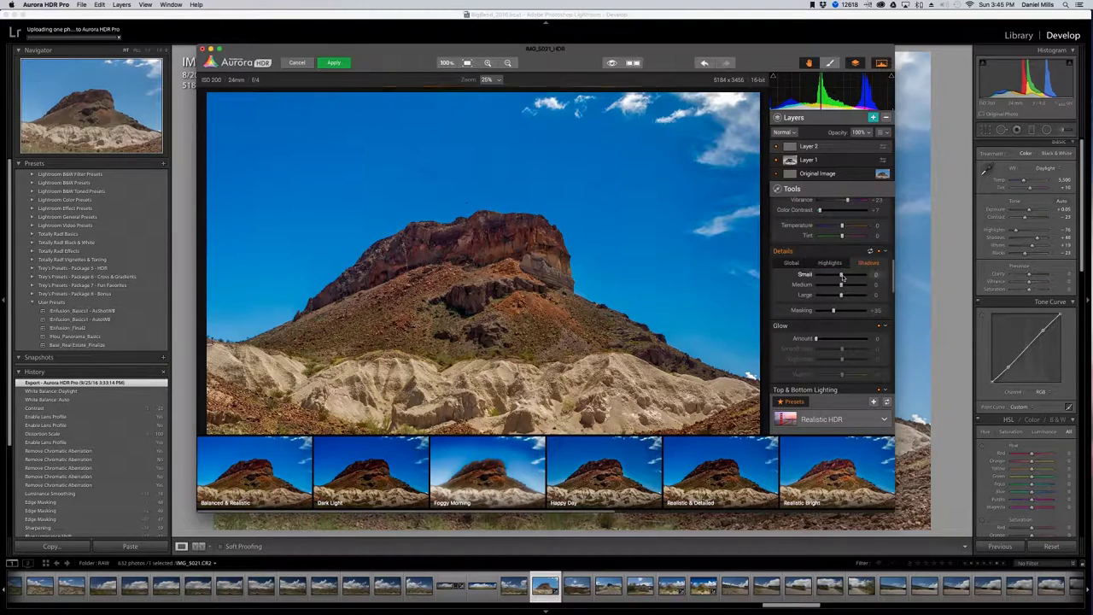
drag(833, 311, 829, 316)
- Set the Top & Bottom Lighting tonality to Top -11 and raise Bottom slightly
scroll(832, 284, down, 6)
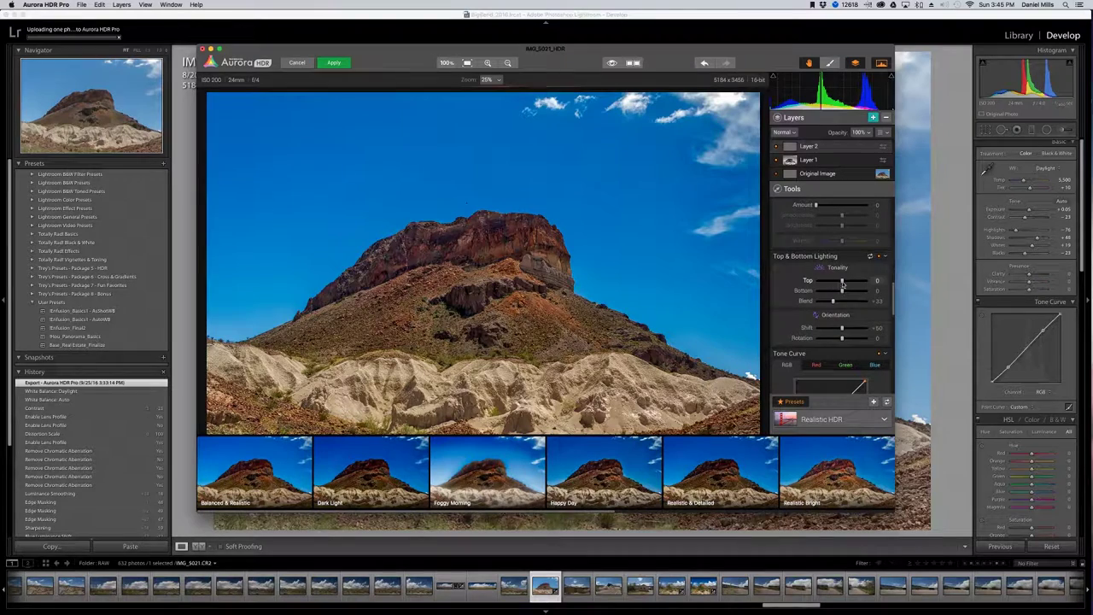
drag(842, 283, 844, 292)
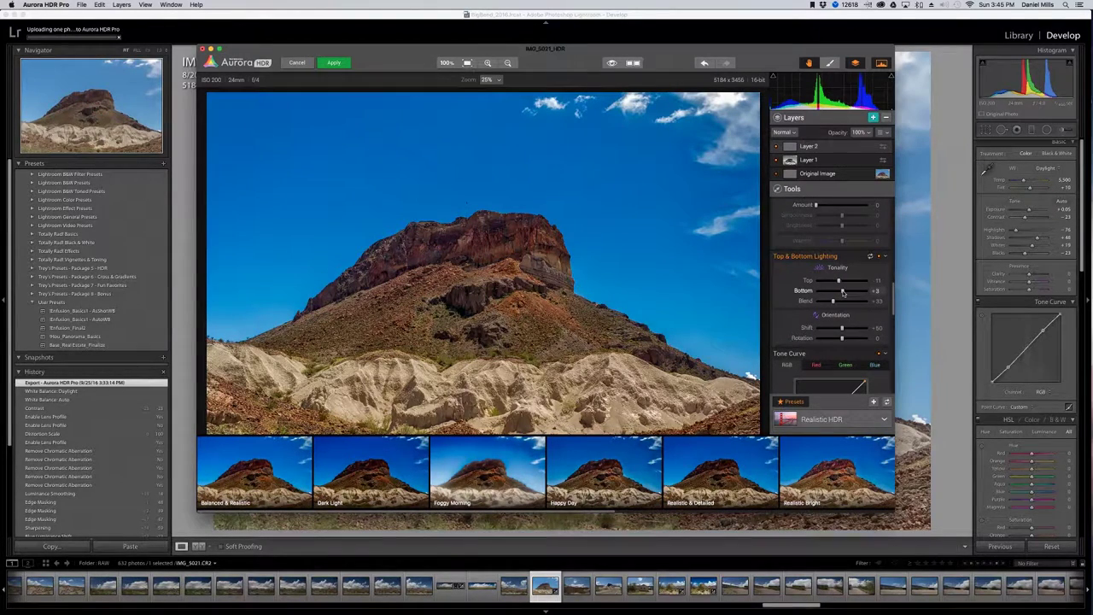
scroll(843, 291, down, 3)
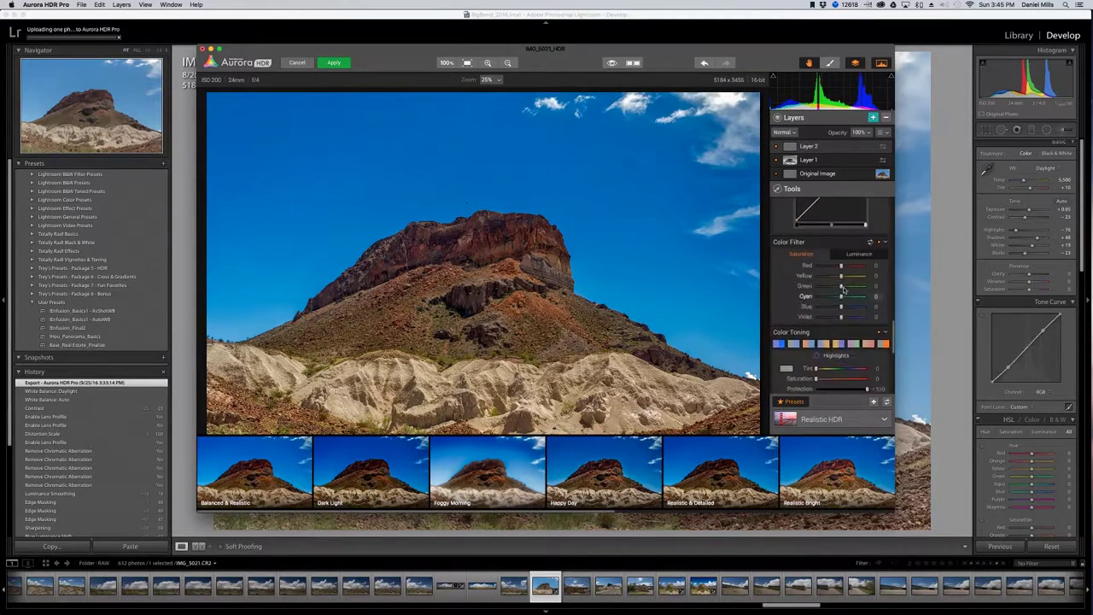
- In Layer 2's Color Filter, set the Red luminance to -28, the Red saturation to +16 and the Yellow saturation to -10
scroll(819, 313, down, 5)
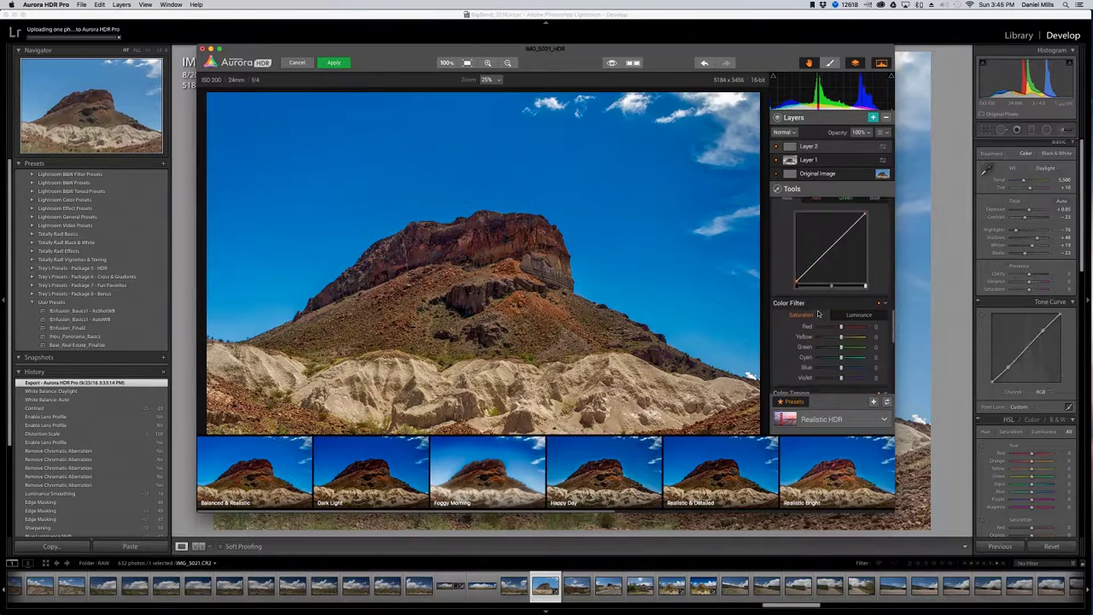
scroll(842, 298, down, 2)
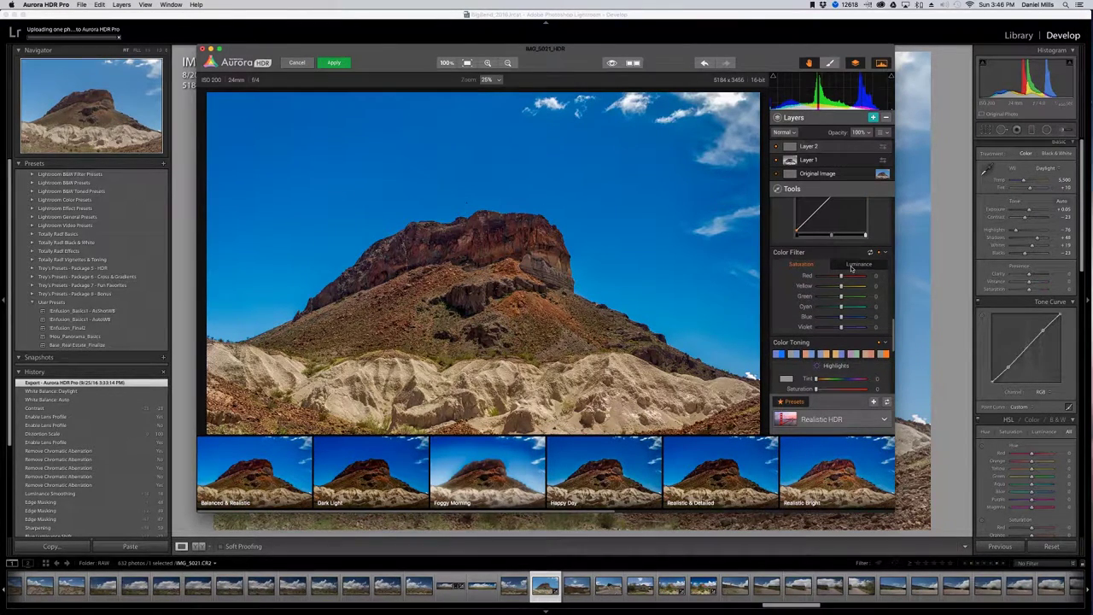
click(851, 266)
drag(827, 278, 831, 279)
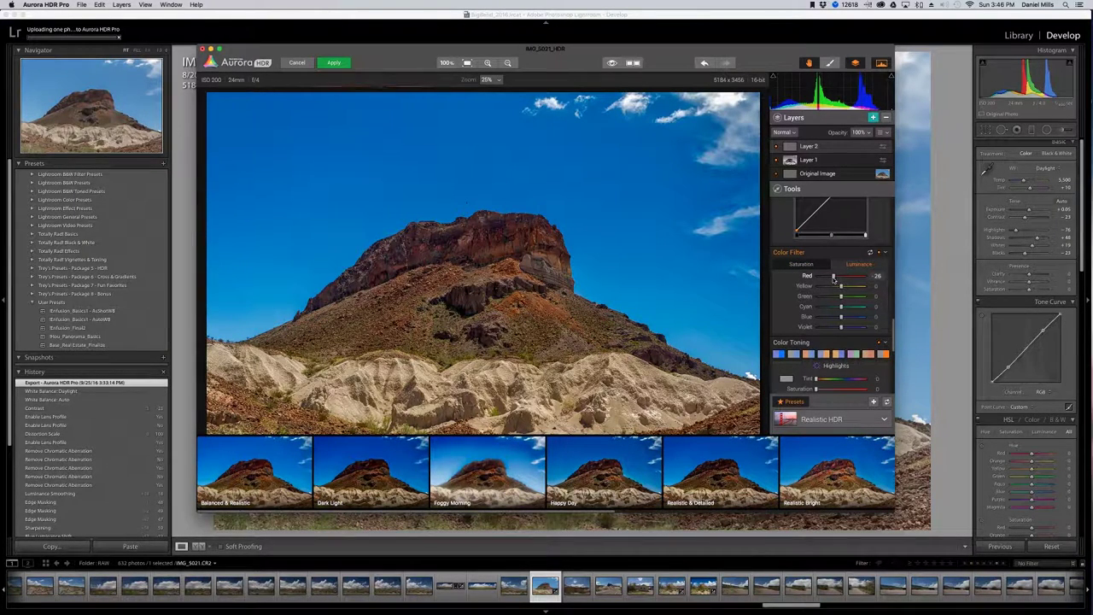
click(815, 266)
mouse_move(841, 277)
mouse_down()
mouse_move(851, 287)
mouse_move(836, 288)
mouse_up()
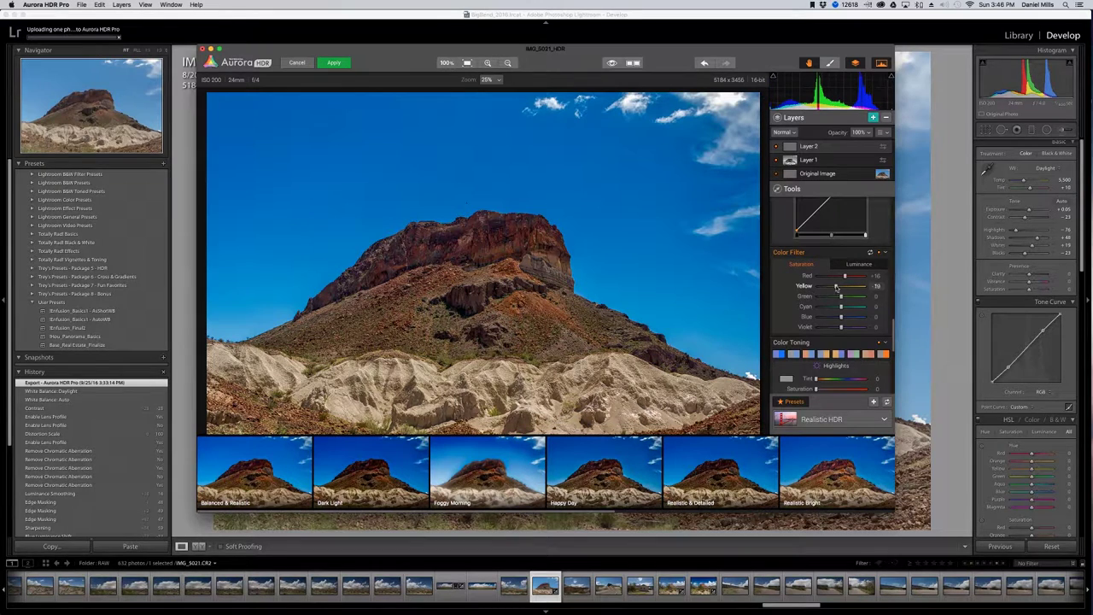
- Set the Color Filter luminance to Yellow +33, Blue -6 and Cyan slightly negative, and the Cyan saturation to -7
click(850, 265)
mouse_move(845, 288)
mouse_down()
mouse_move(829, 320)
mouse_move(854, 306)
mouse_up()
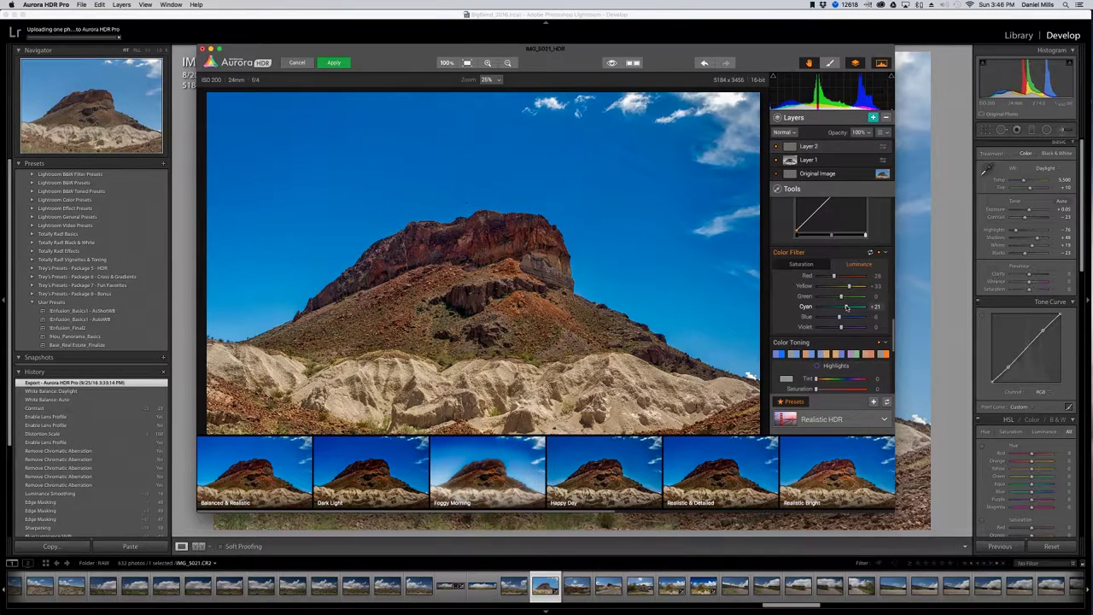
drag(843, 307, 838, 312)
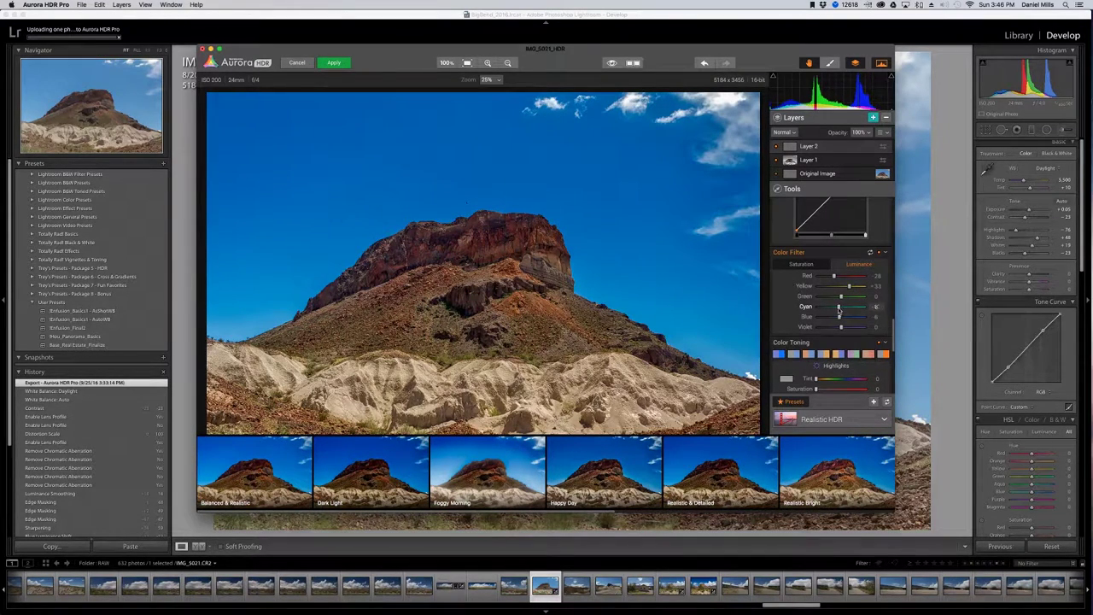
scroll(839, 307, down, 1)
click(802, 243)
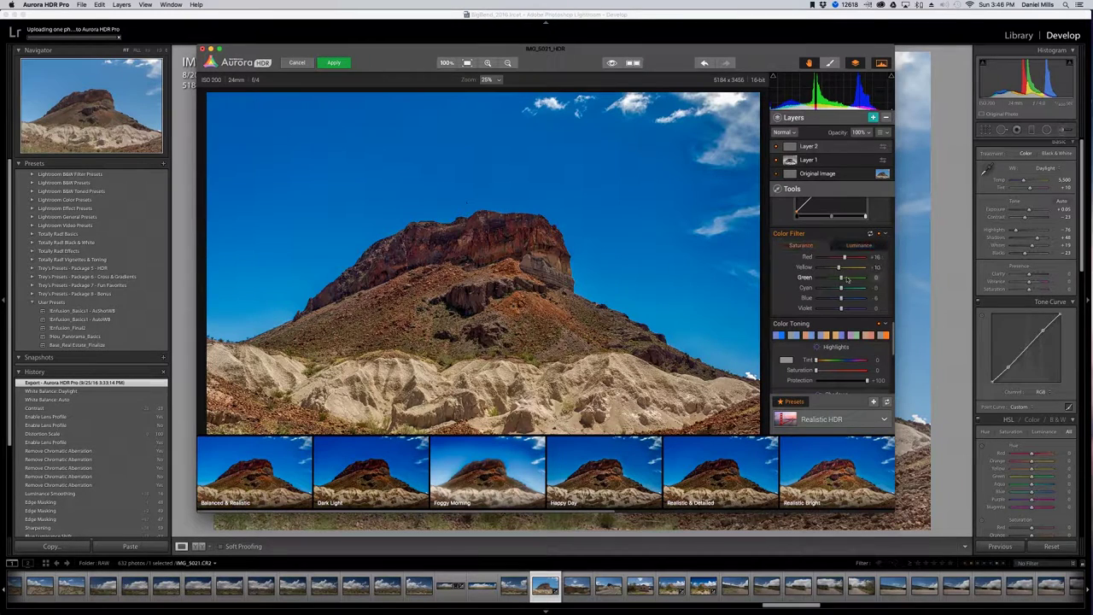
drag(841, 286, 840, 298)
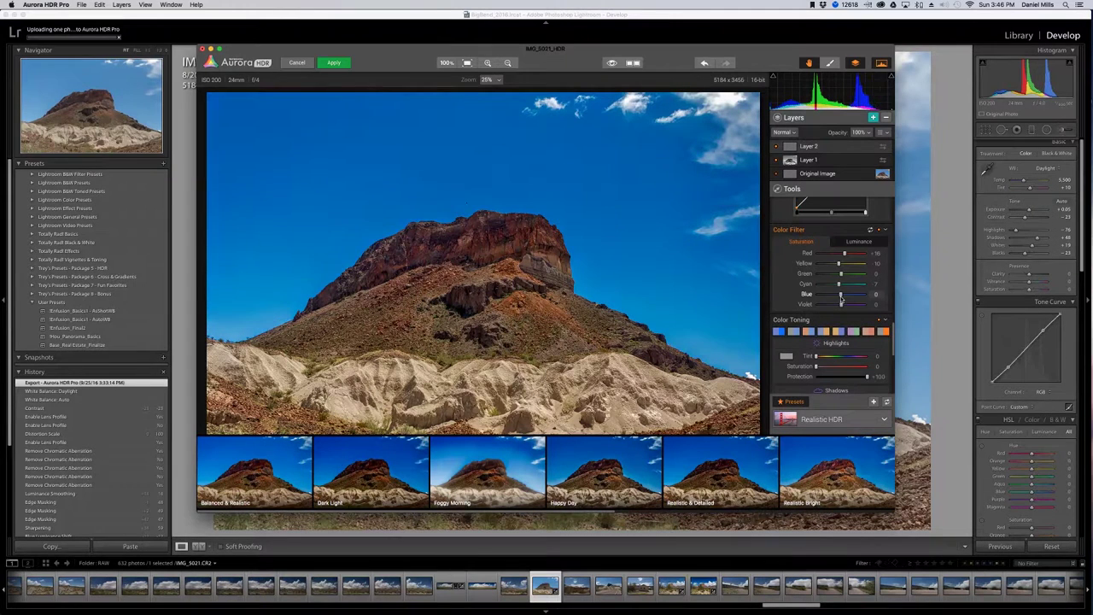
- Set Layer 2's Vignette to Amount -13 and Inner Light +23
scroll(841, 297, down, 5)
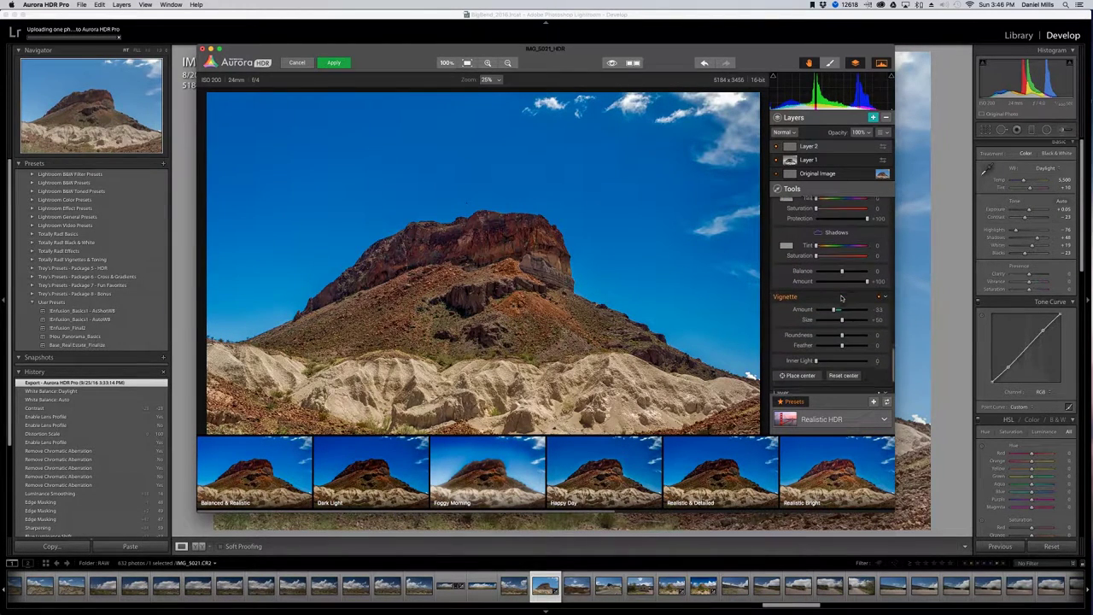
drag(837, 312, 826, 333)
scroll(814, 335, down, 1)
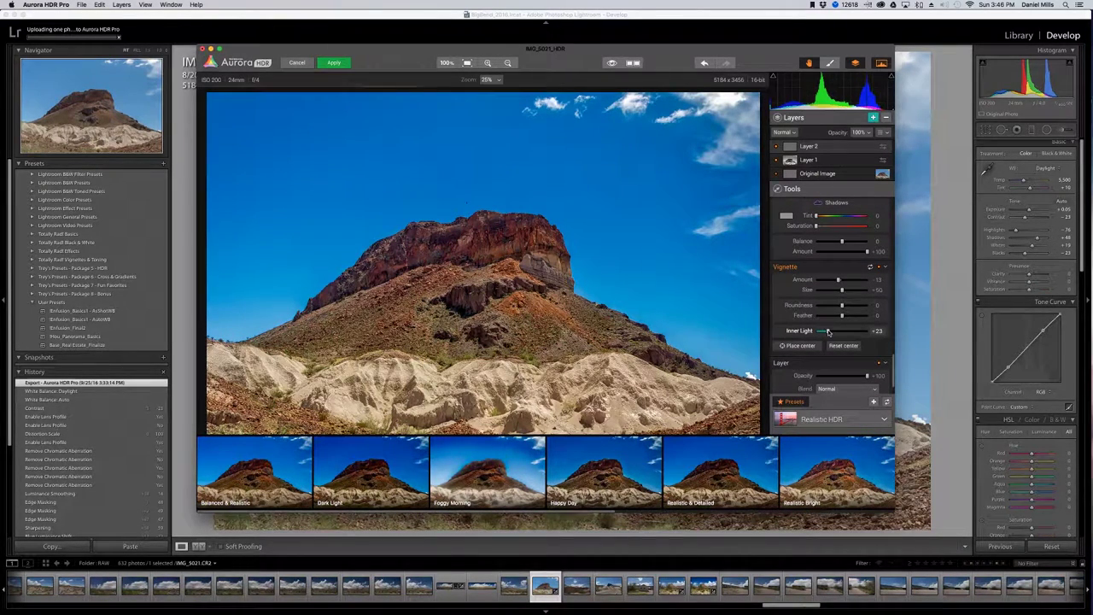
scroll(830, 323, down, 1)
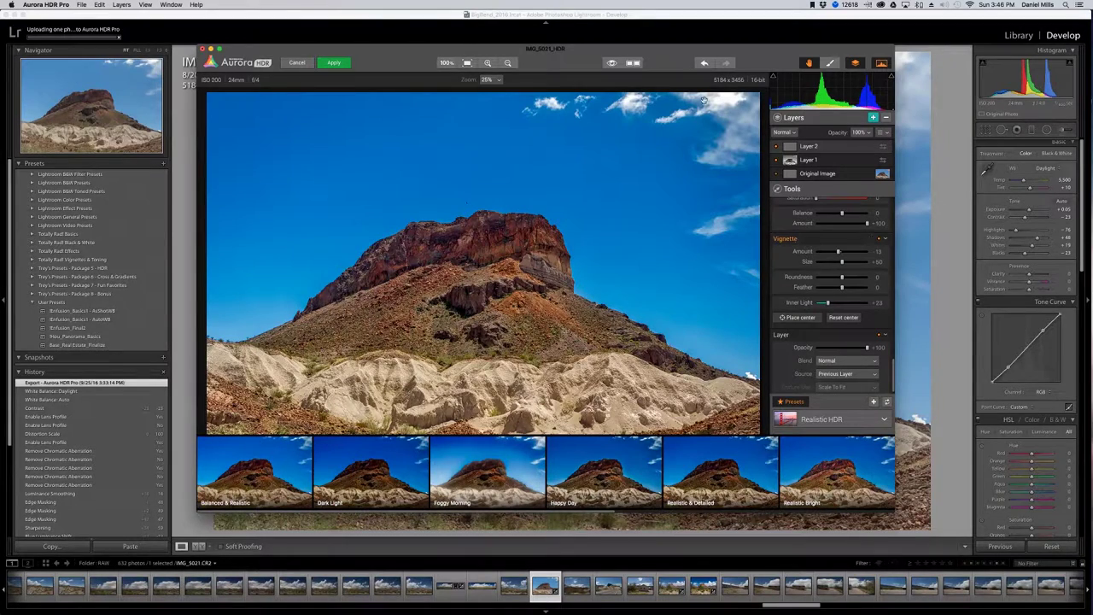
- Compare the edited photo with the original by switching the before view on and off twice
click(611, 62)
click(611, 63)
click(611, 63)
click(611, 63)
- Try the Ethereal and Dramatic B&W presets from the Dramatic category on a new layer and delete that layer
click(872, 118)
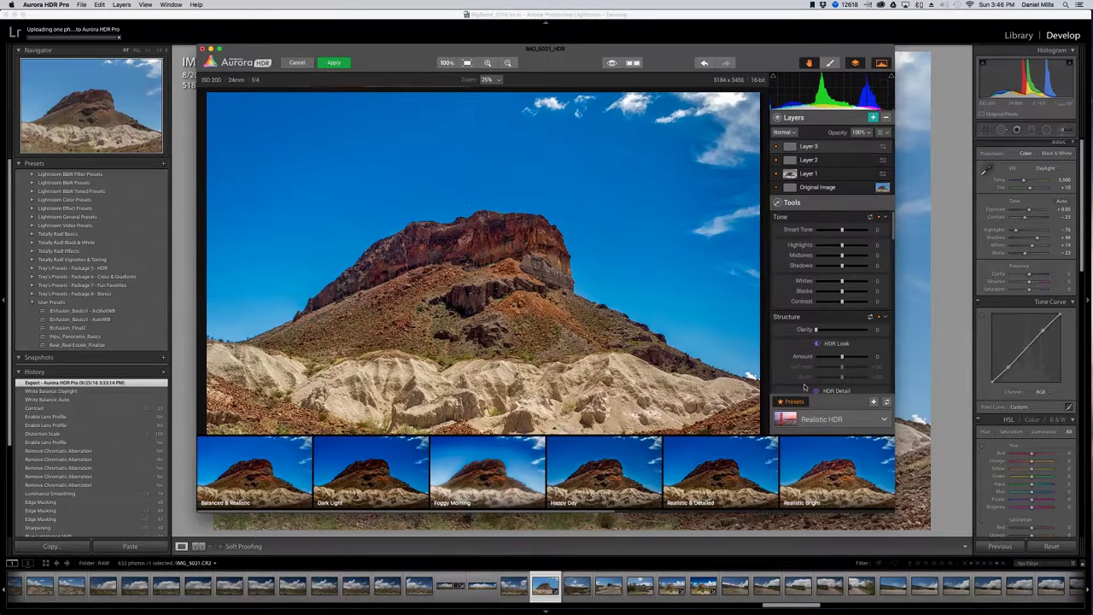
click(863, 415)
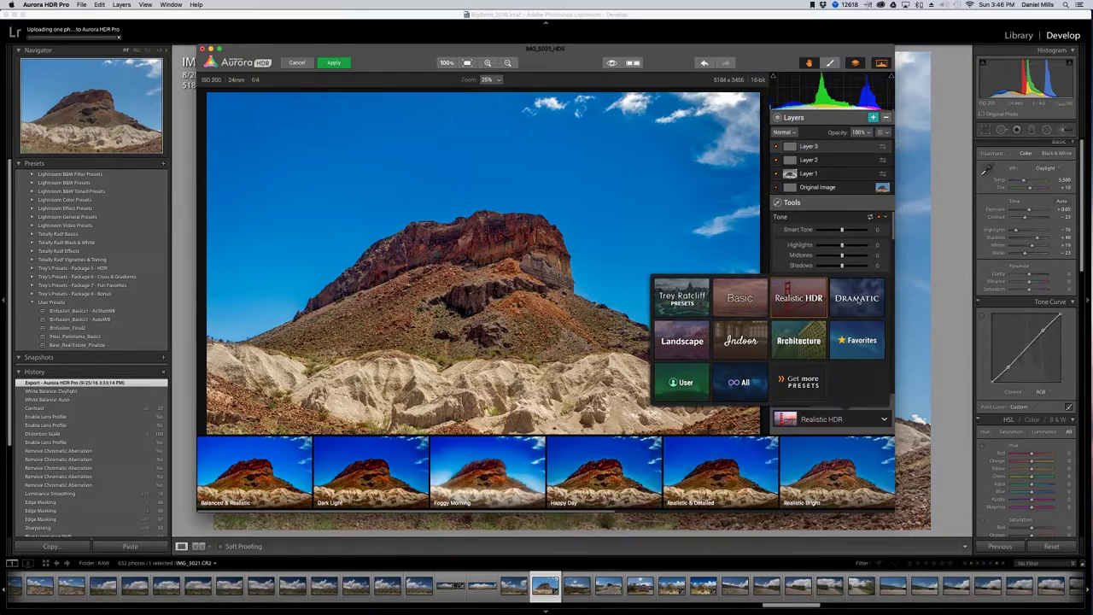
click(854, 338)
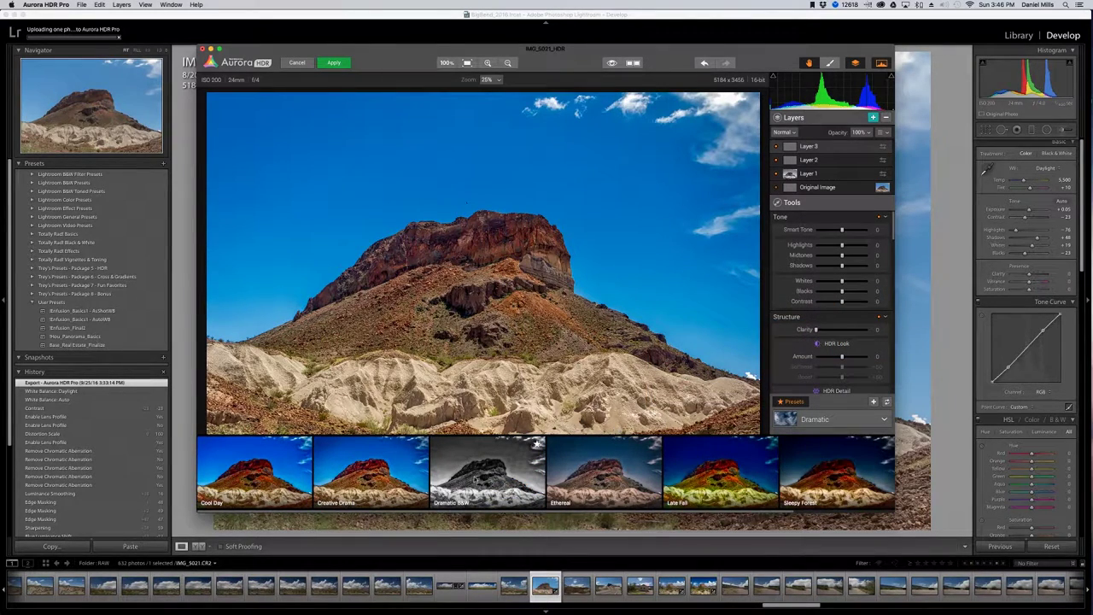
scroll(476, 480, right, 3)
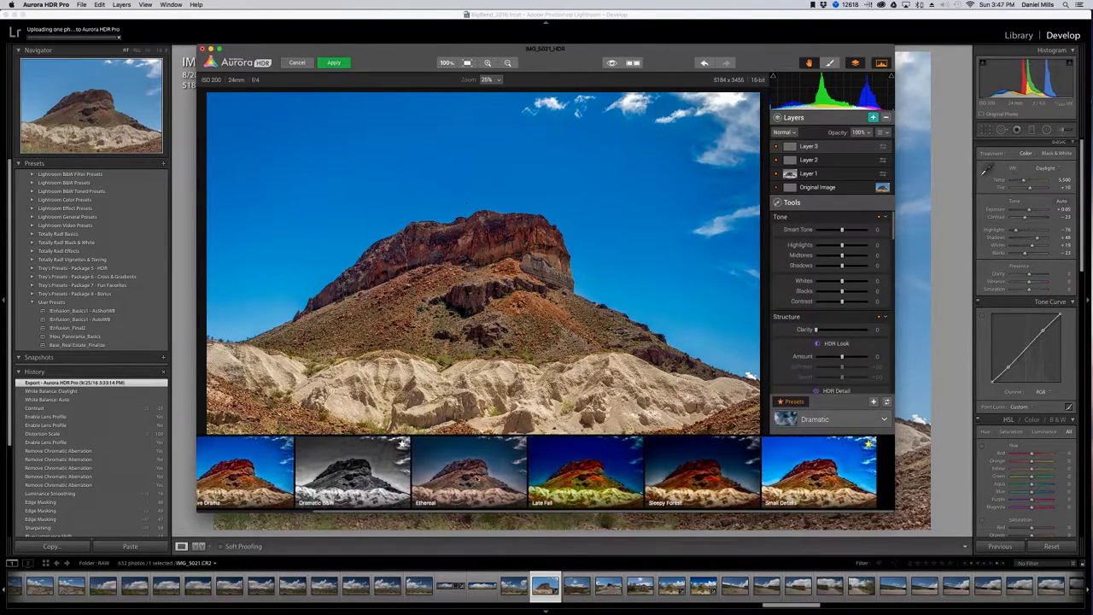
scroll(478, 476, left, 2)
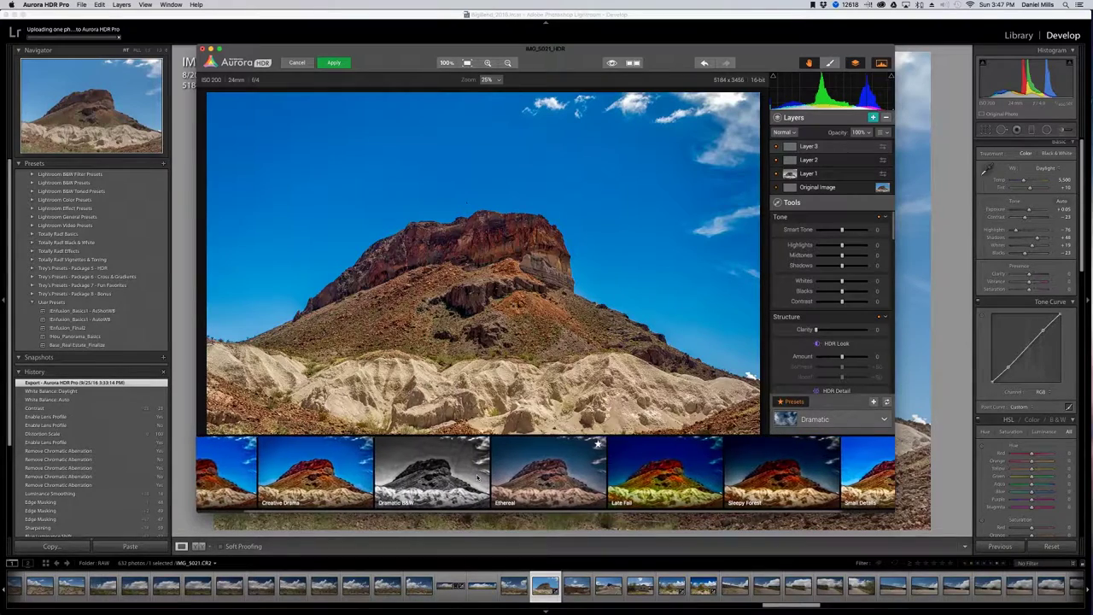
click(466, 472)
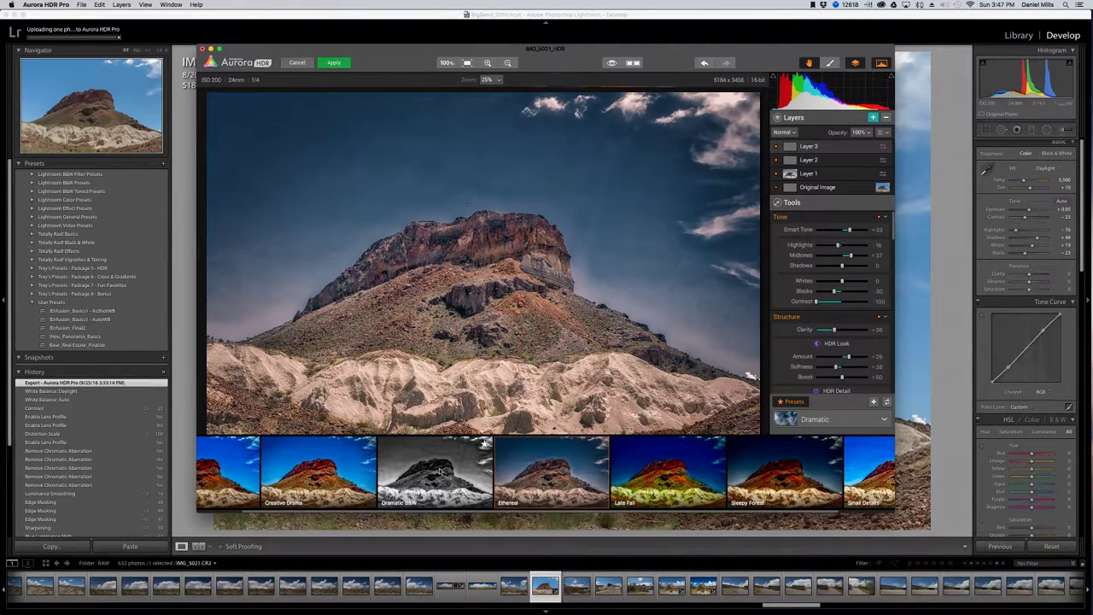
click(441, 470)
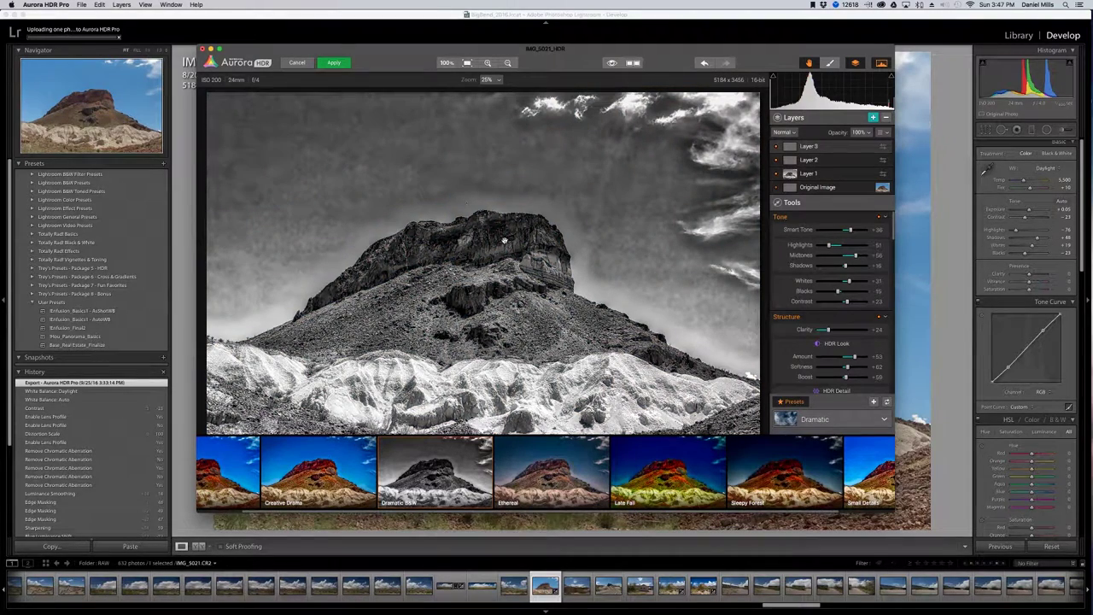
click(886, 117)
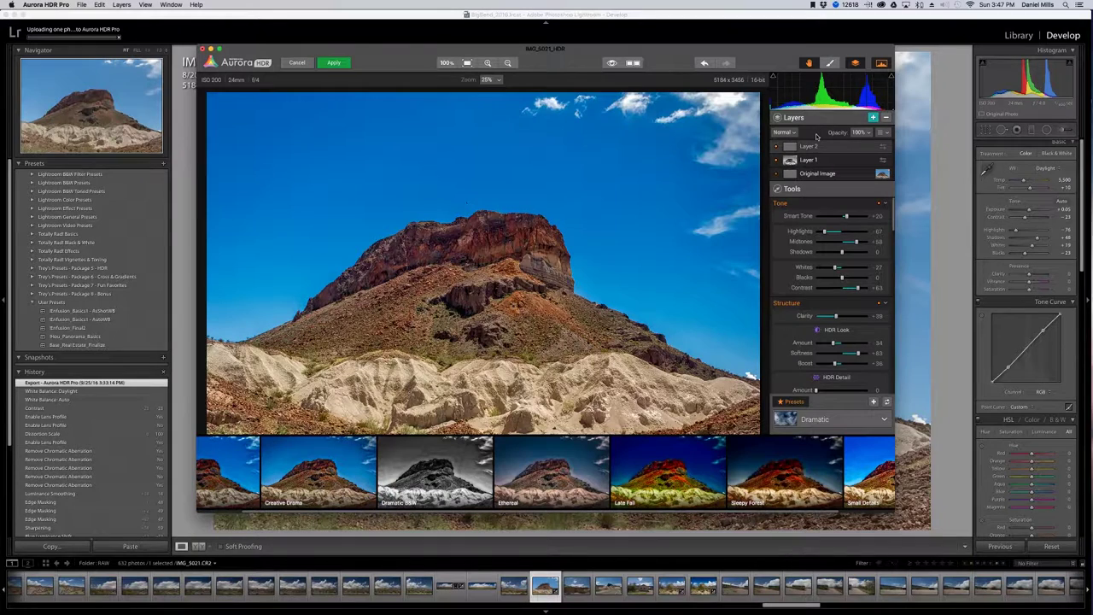
- Apply the HDR edits, switch to Lightroom and compare the AuroraHDR TIFF with the RAW IMG_5021.CR2
click(334, 64)
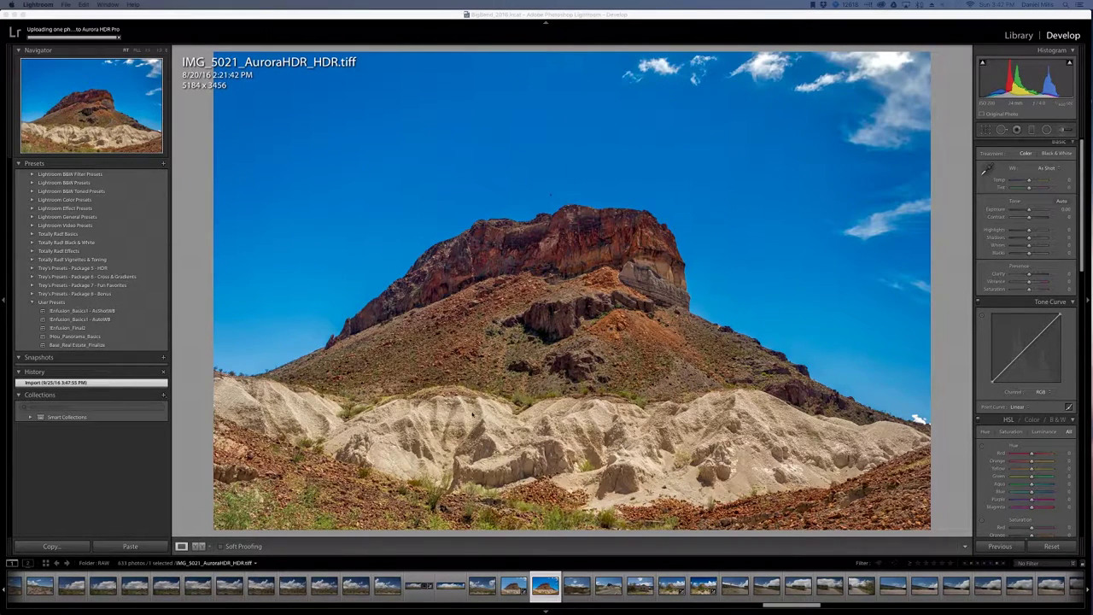
click(516, 578)
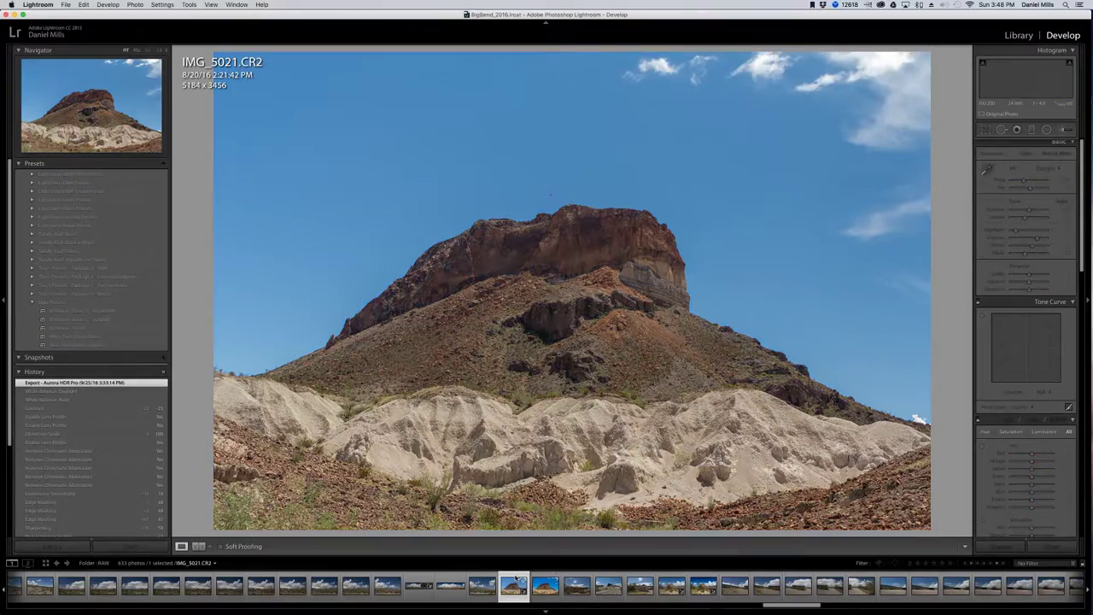
key(Right)
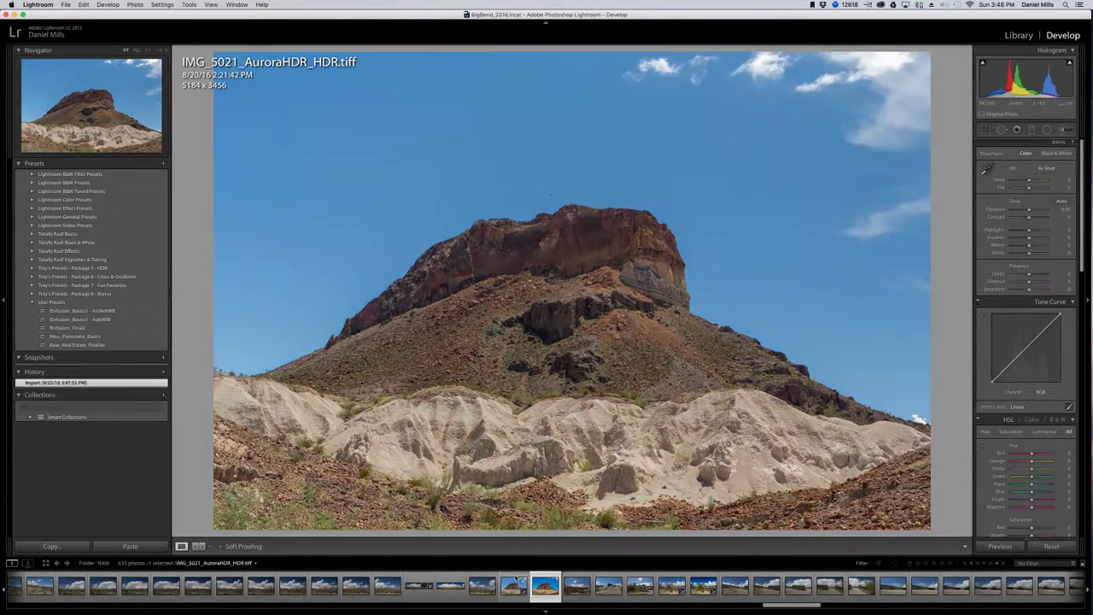
key(Left)
key(Right)
key(Left)
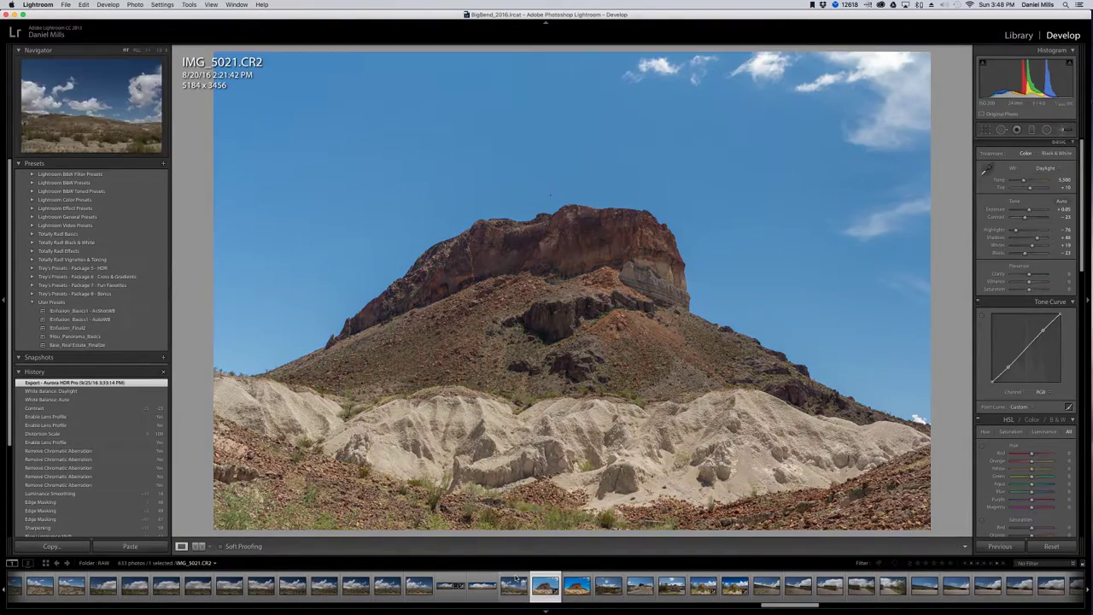
- Reset the develop settings of the RAW photo IMG_5021.CR2
right_click(551, 579)
mouse_move(576, 517)
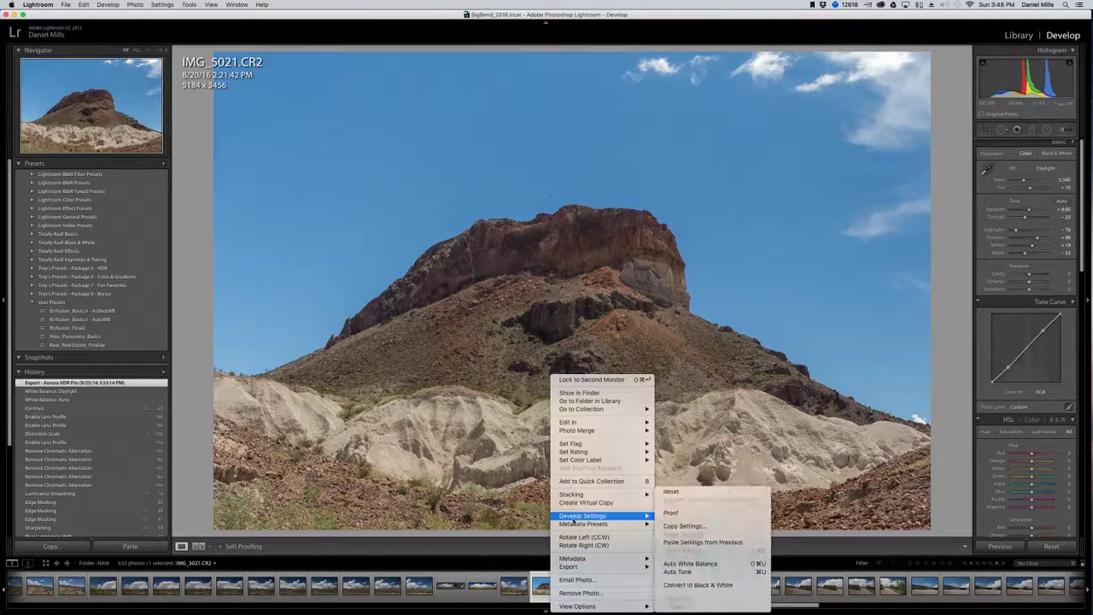
click(670, 493)
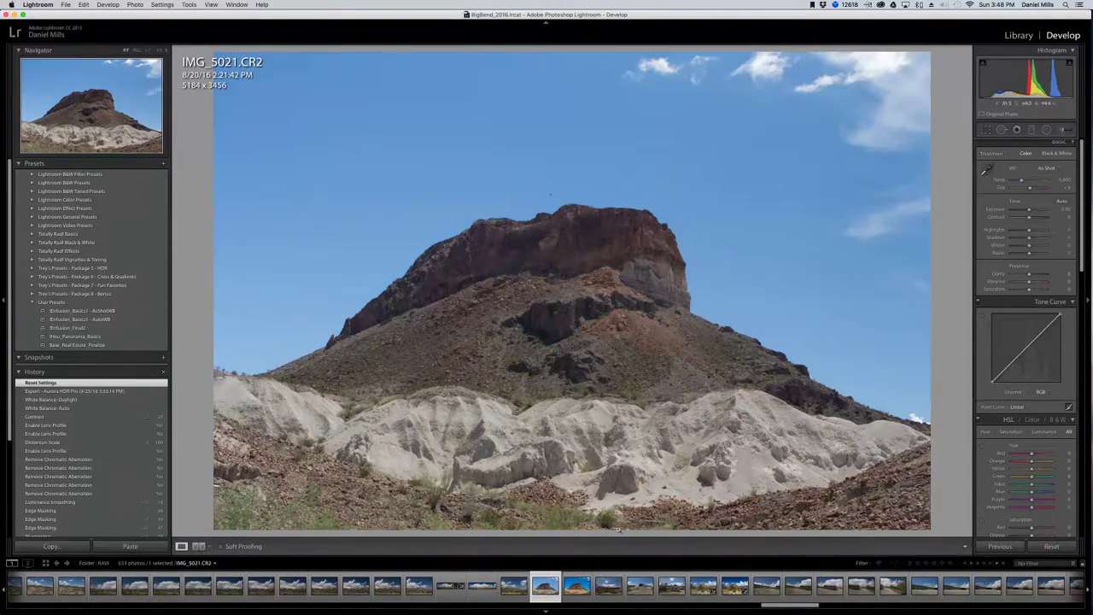
- Open the export settings for IMG_5021_AuroraHDR_HDR.tiff, set the custom file name text to _Edited_Color and review the remaining options
click(576, 582)
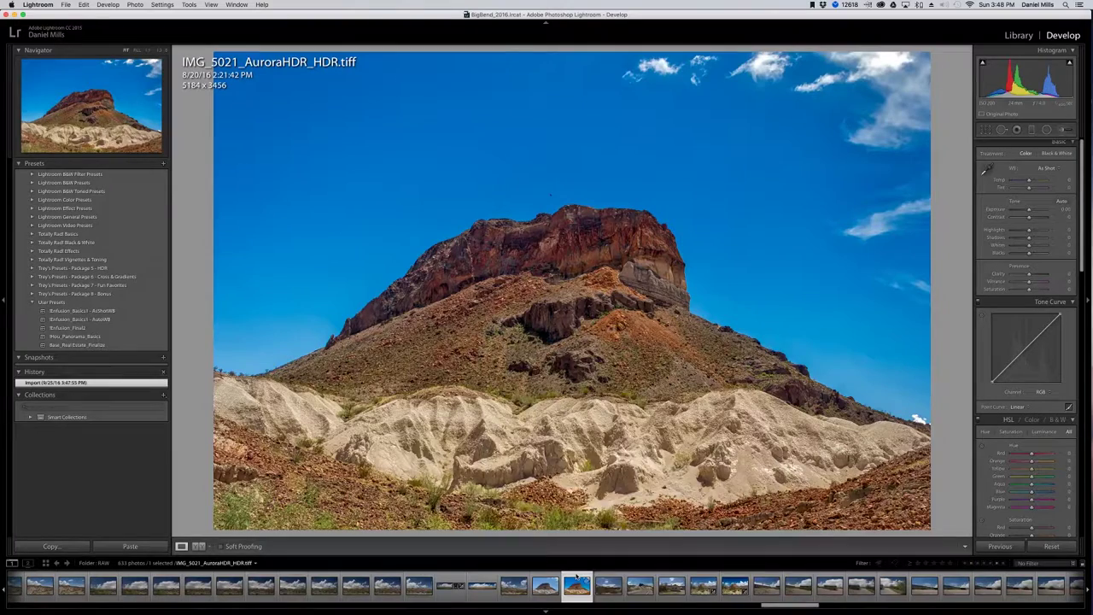
right_click(576, 579)
mouse_move(591, 567)
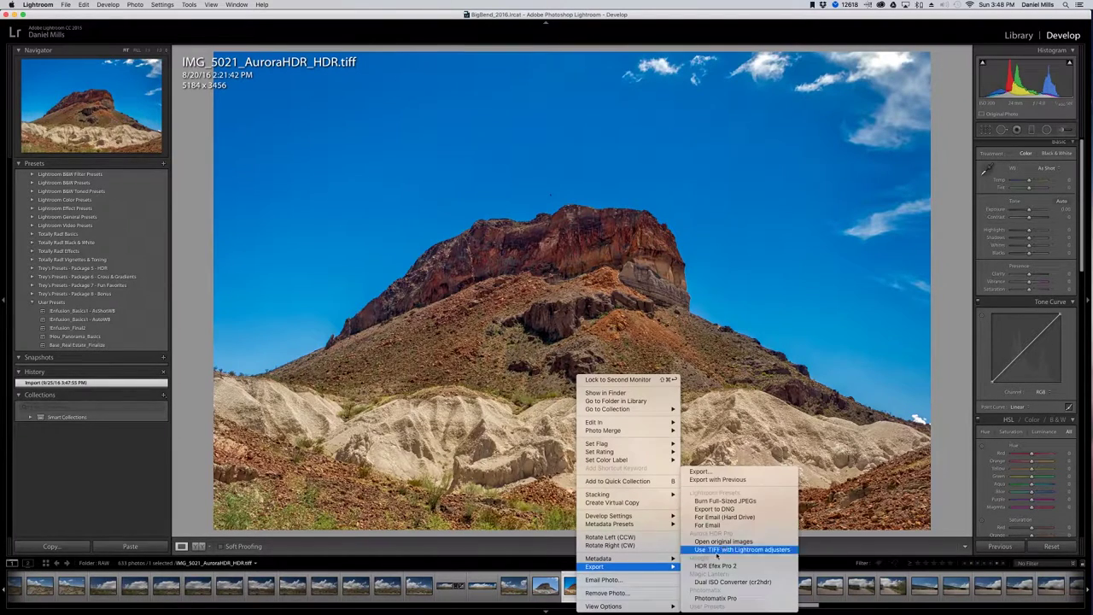
click(705, 472)
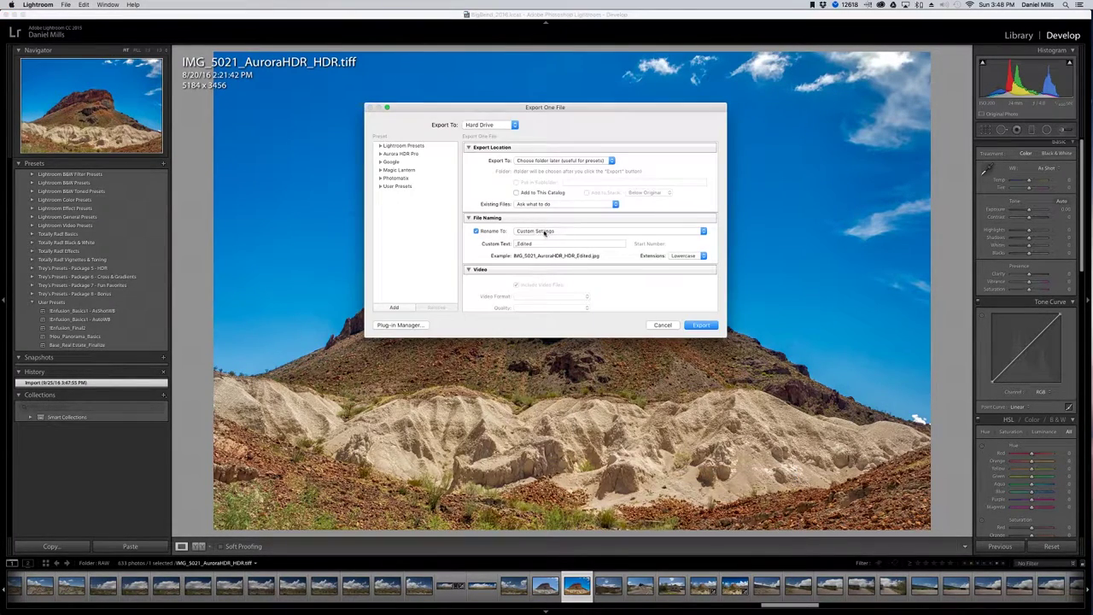
double_click(544, 243)
click(542, 243)
text(_Color)
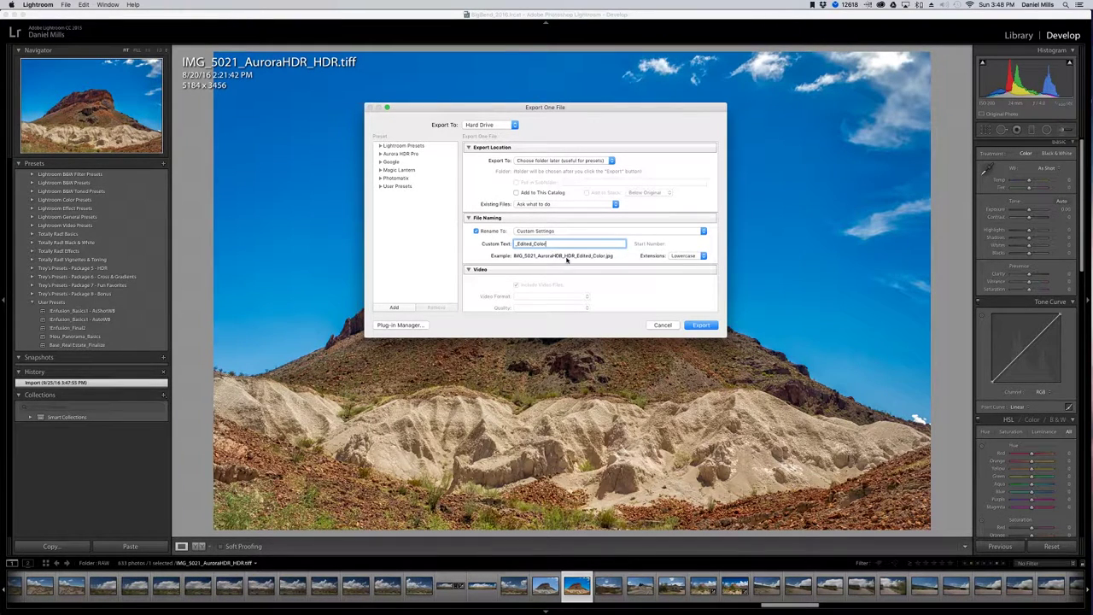
scroll(559, 256, down, 4)
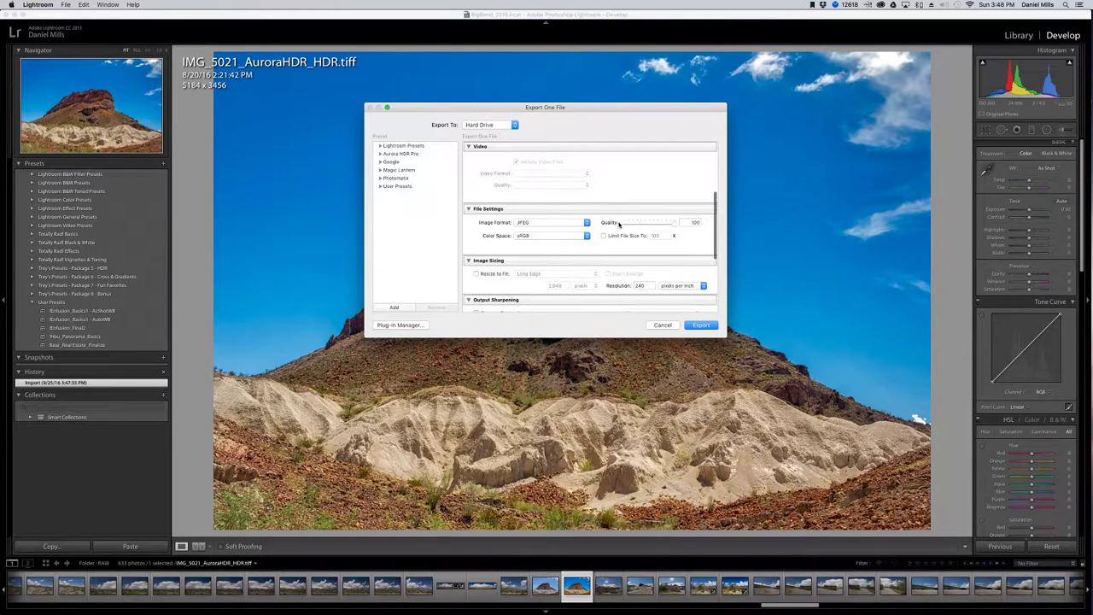
scroll(539, 241, down, 2)
scroll(576, 220, down, 3)
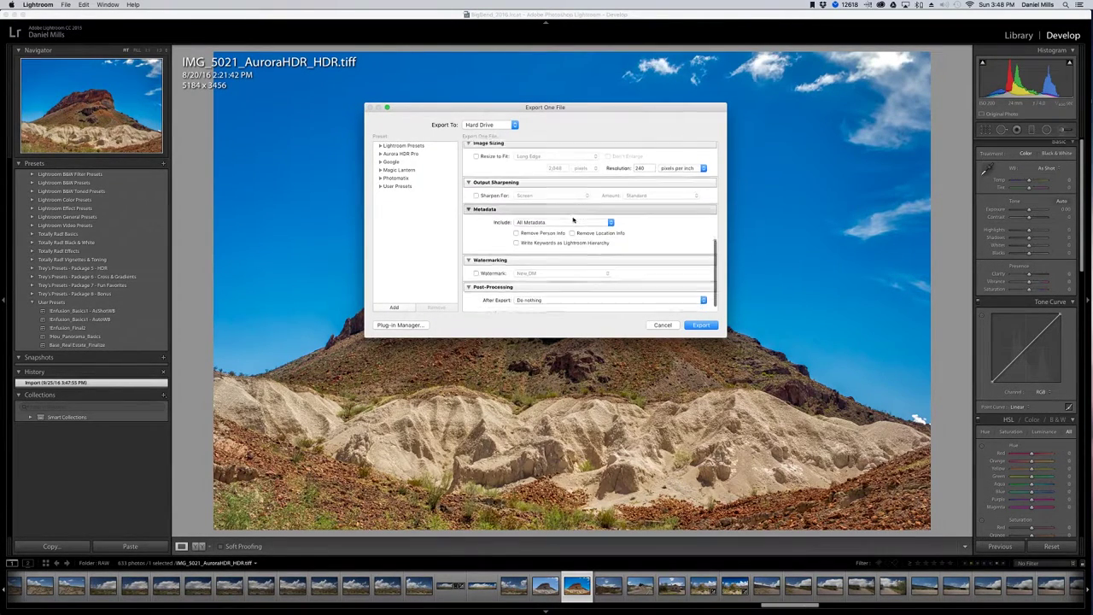
- Export the photo into the !Use folder inside Photography_2016, BigBend_2016, RAW on the Transcend1 drive
click(695, 325)
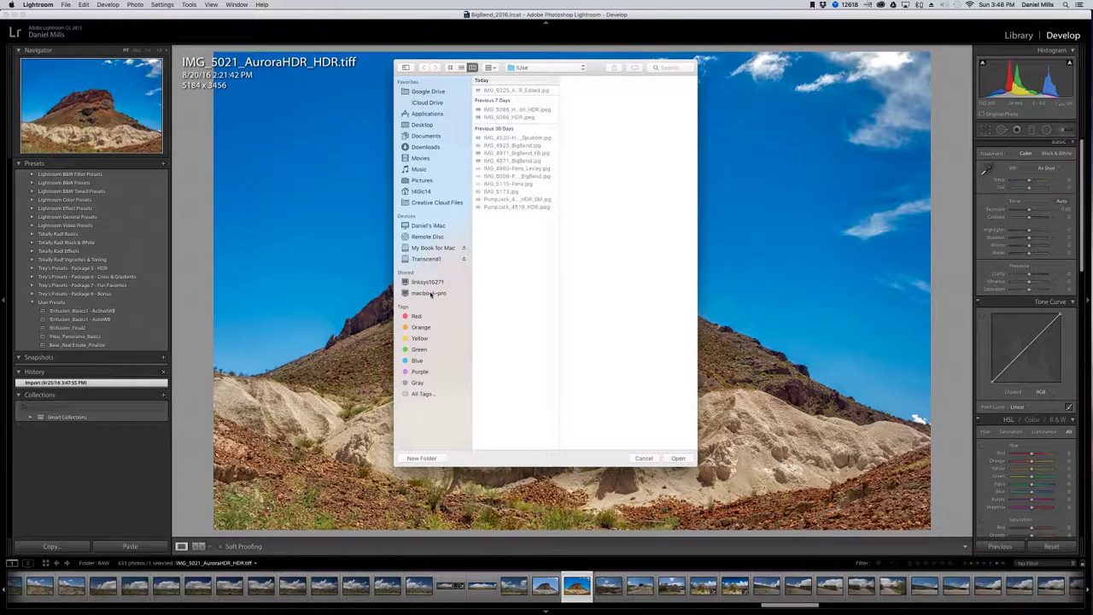
click(420, 260)
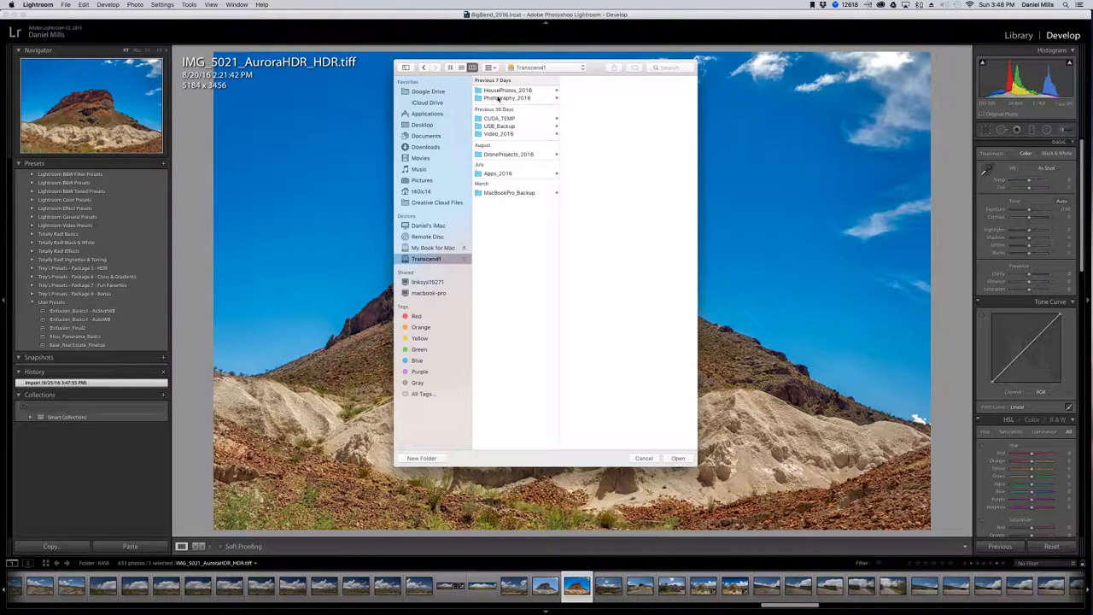
click(505, 98)
click(589, 109)
click(627, 98)
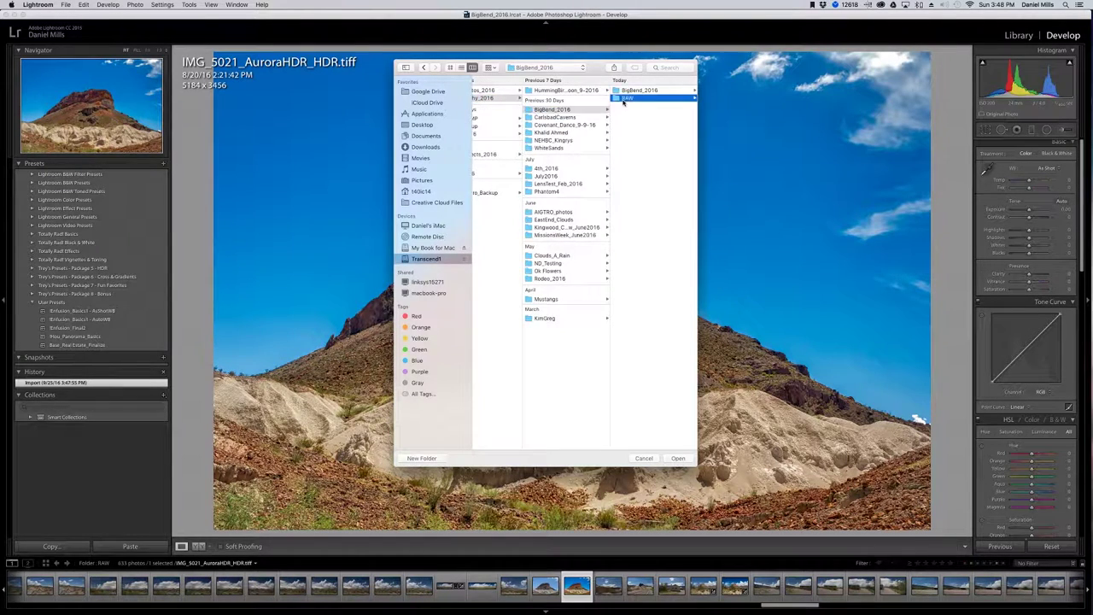
click(632, 91)
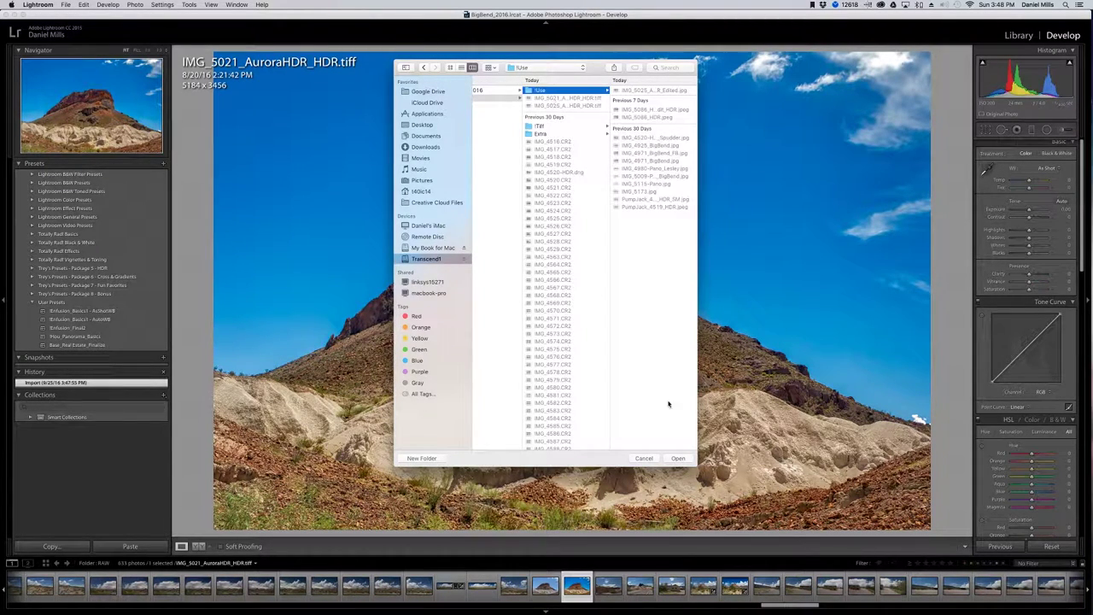
click(678, 459)
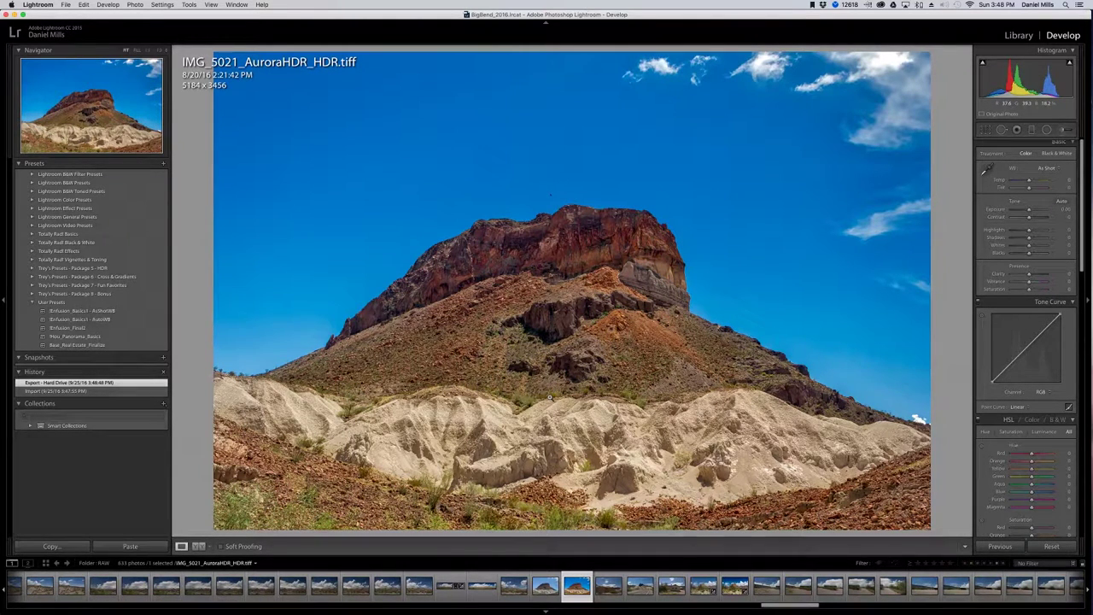
- Open a copy of IMG_5021_AuroraHDR_HDR.tiff in Silver Efex Pro 2 using the Edit a Copy option
right_click(577, 577)
mouse_move(589, 567)
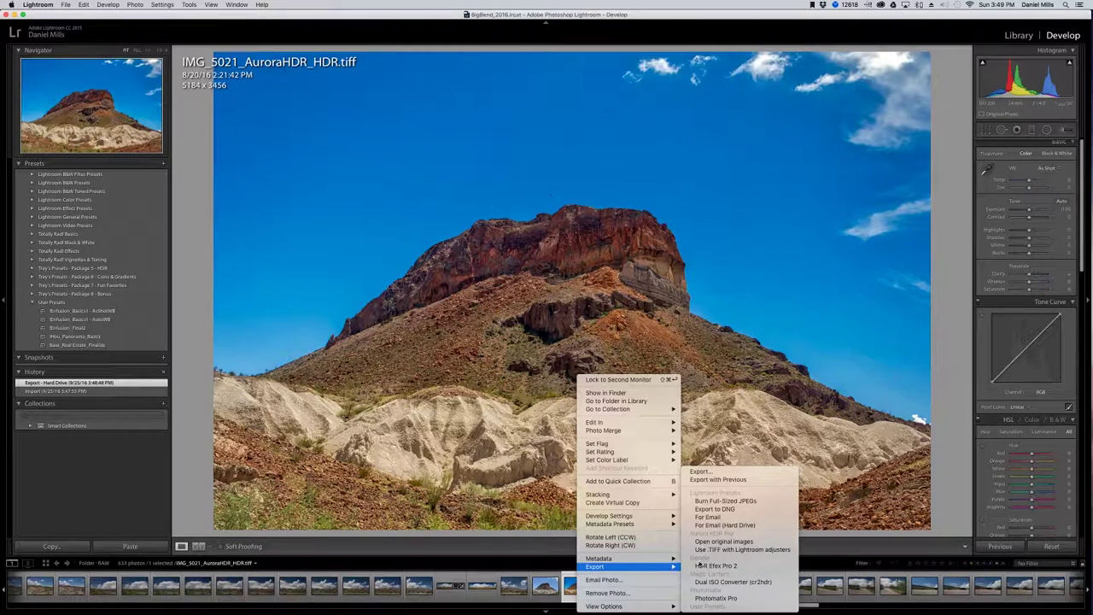
mouse_move(622, 423)
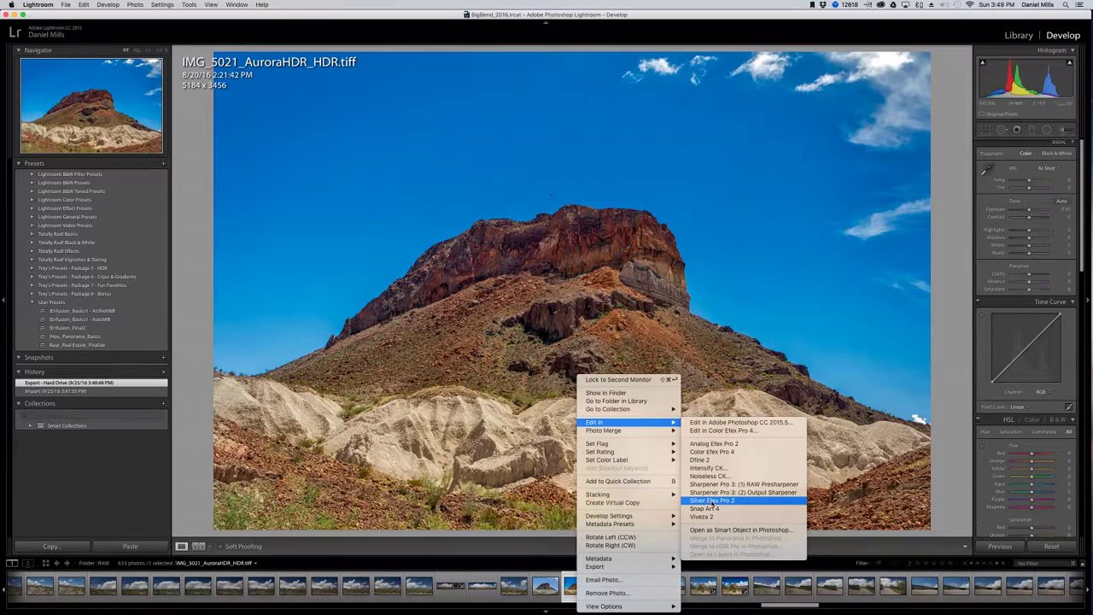
click(711, 500)
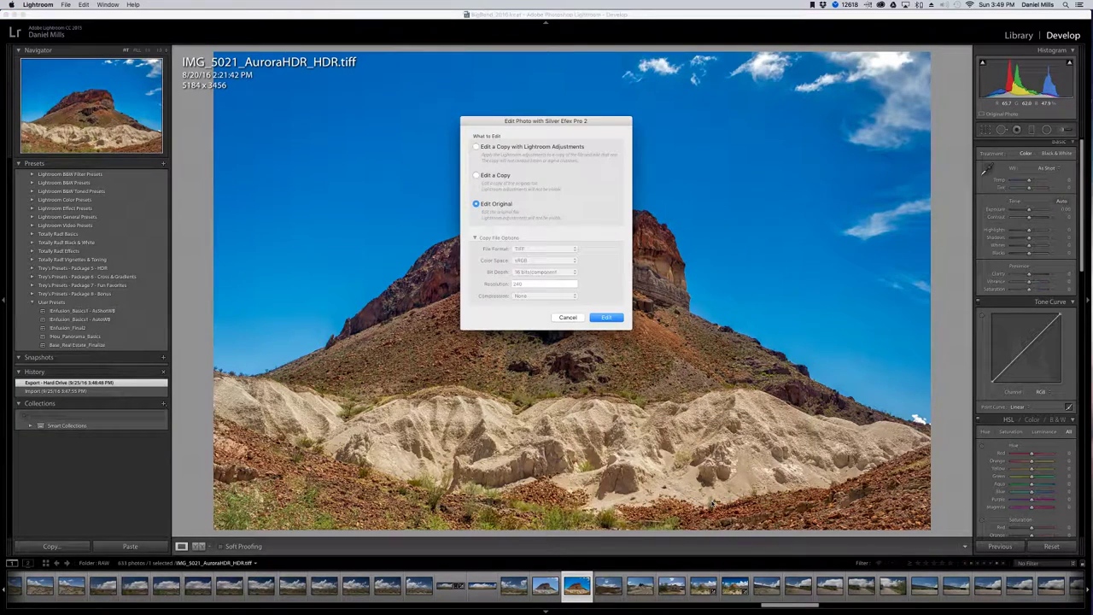
click(490, 177)
click(607, 317)
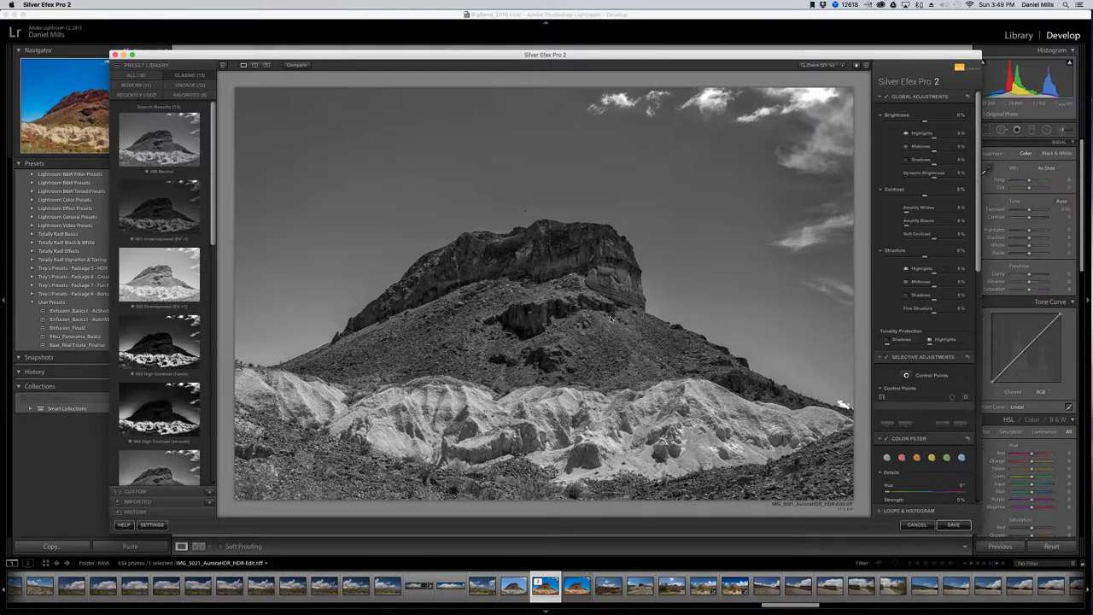
- Look through the black-and-white preset library and the available global, selective, color filter and film type adjustments
scroll(158, 222, down, 3)
scroll(167, 275, down, 5)
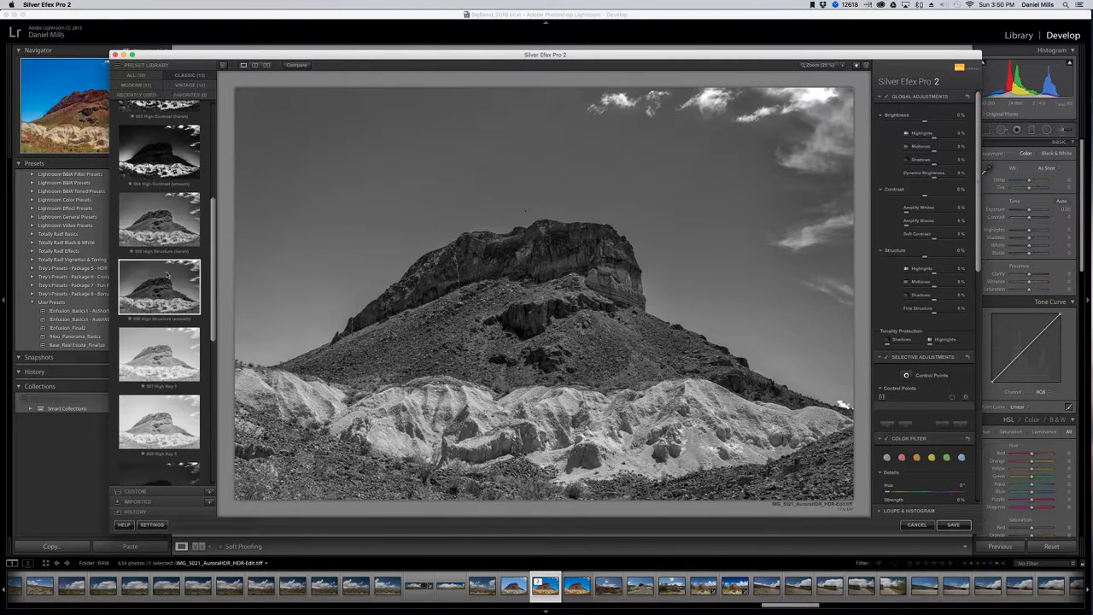
scroll(166, 275, down, 3)
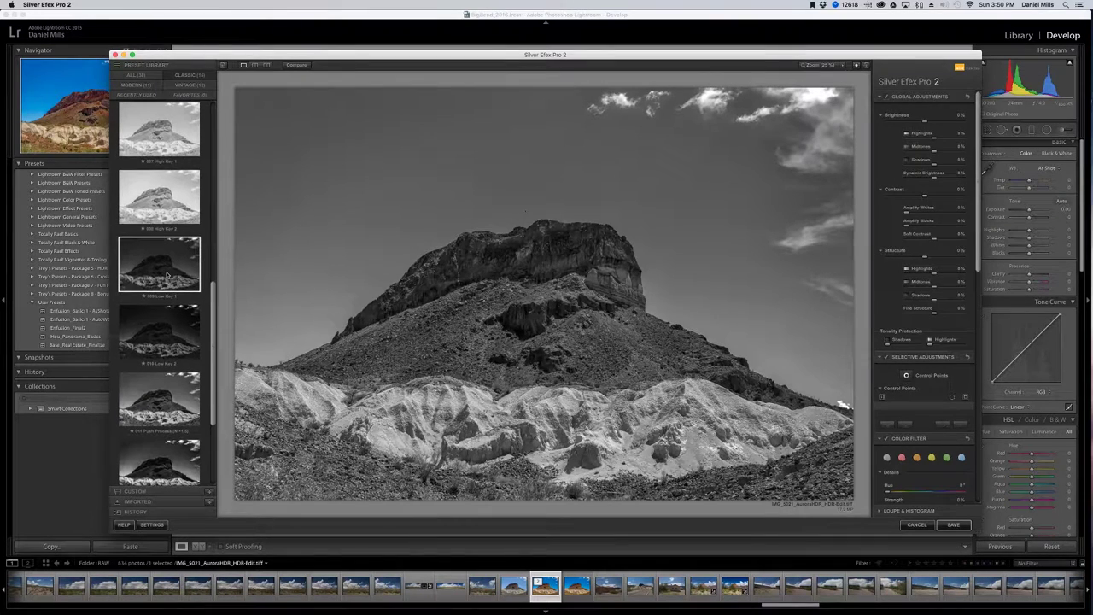
scroll(165, 276, down, 3)
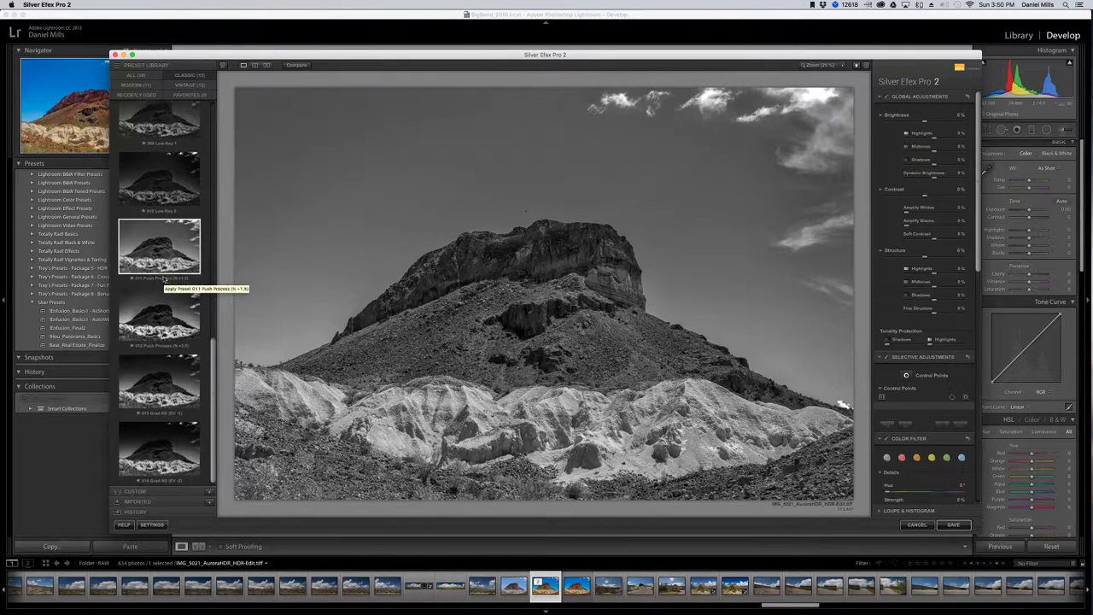
scroll(167, 282, up, 15)
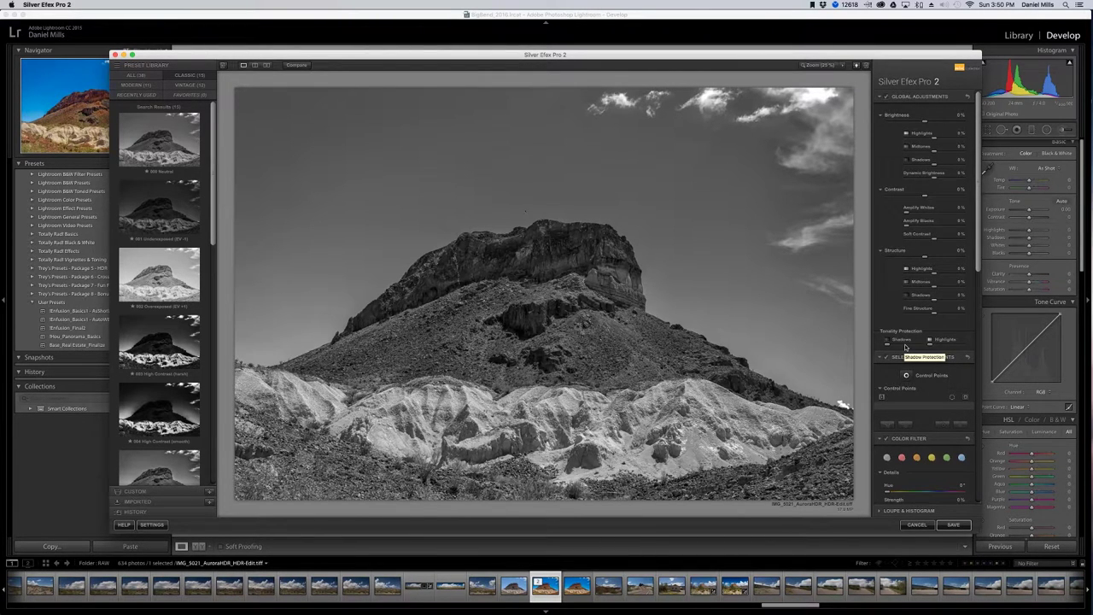
scroll(905, 346, down, 10)
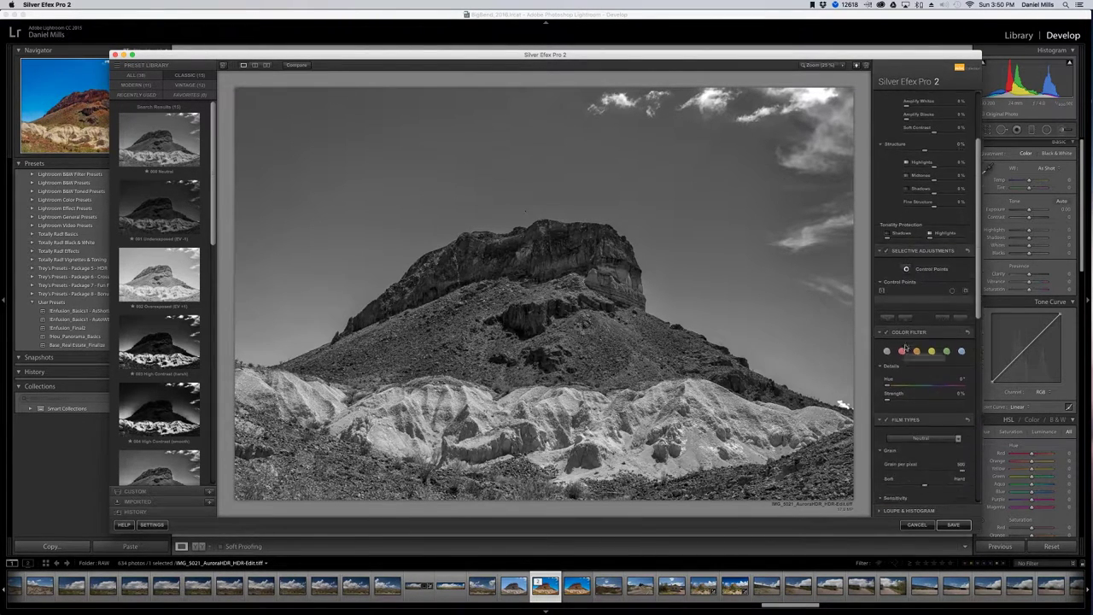
scroll(905, 347, up, 10)
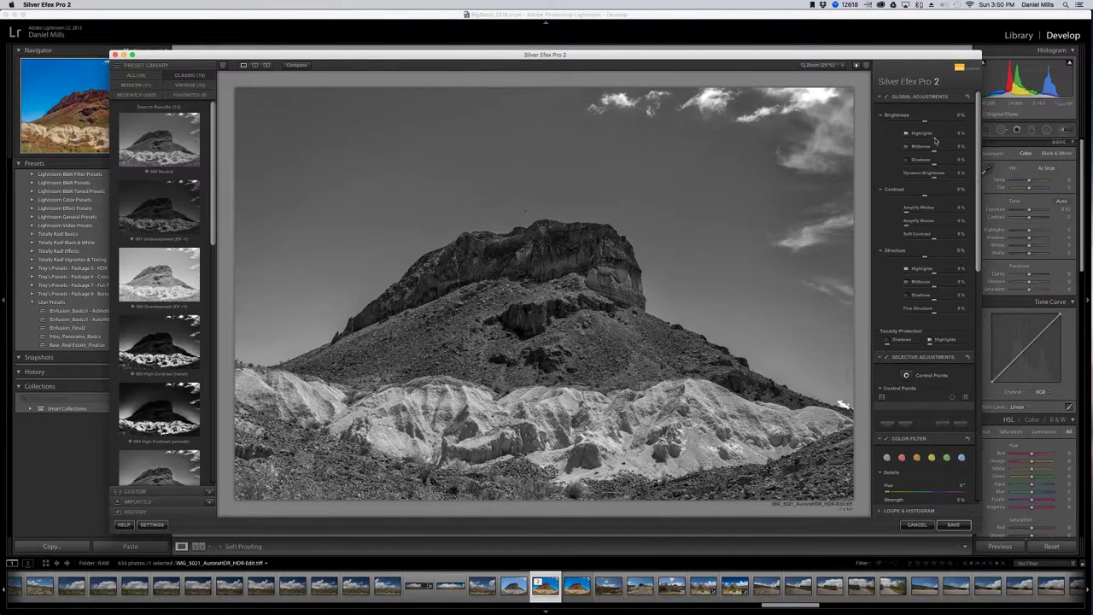
- Adjust Brightness by setting Highlights to about 24%, Midtones to about 33%, Shadows to about -34% and slightly lowering Dynamic Brightness
mouse_move(933, 178)
mouse_down()
mouse_move(950, 178)
mouse_move(919, 180)
mouse_move(933, 179)
mouse_up()
drag(942, 140, 950, 140)
mouse_move(935, 163)
mouse_down()
mouse_move(922, 168)
mouse_move(941, 152)
mouse_up()
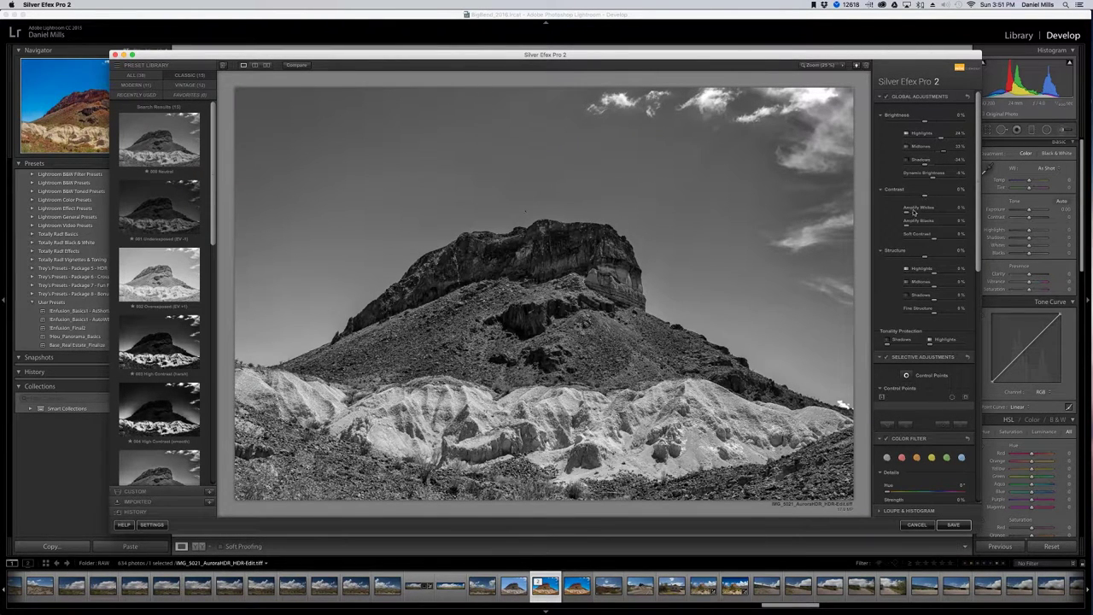
- Adjust Contrast by setting Amplify Whites to about 58%, Amplify Blacks to about 28% and Soft Contrast to -1%
drag(913, 214, 928, 214)
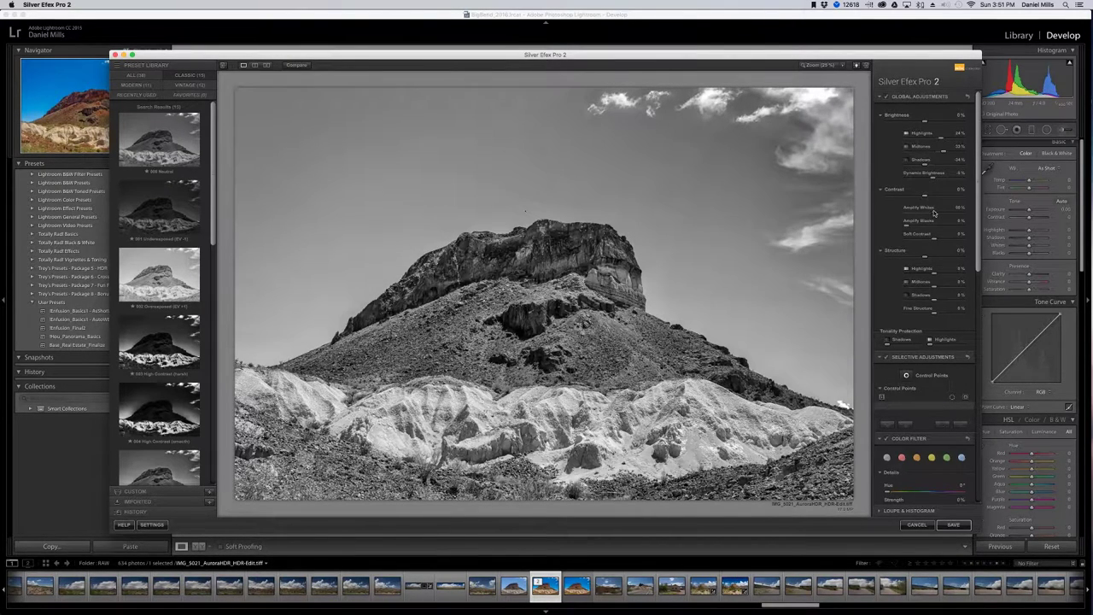
drag(942, 213, 963, 227)
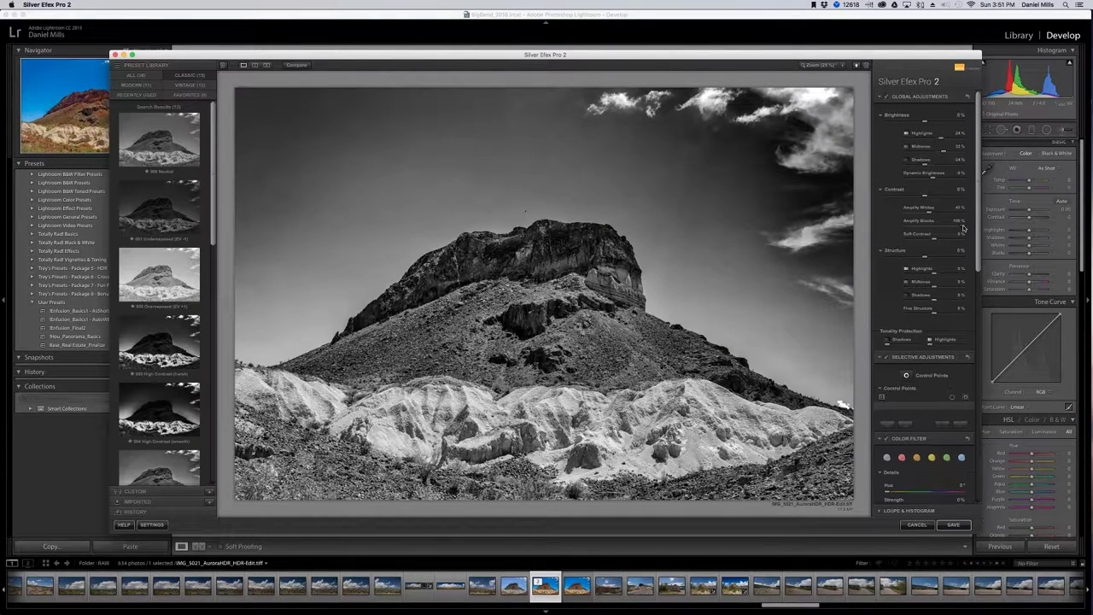
drag(960, 229, 934, 229)
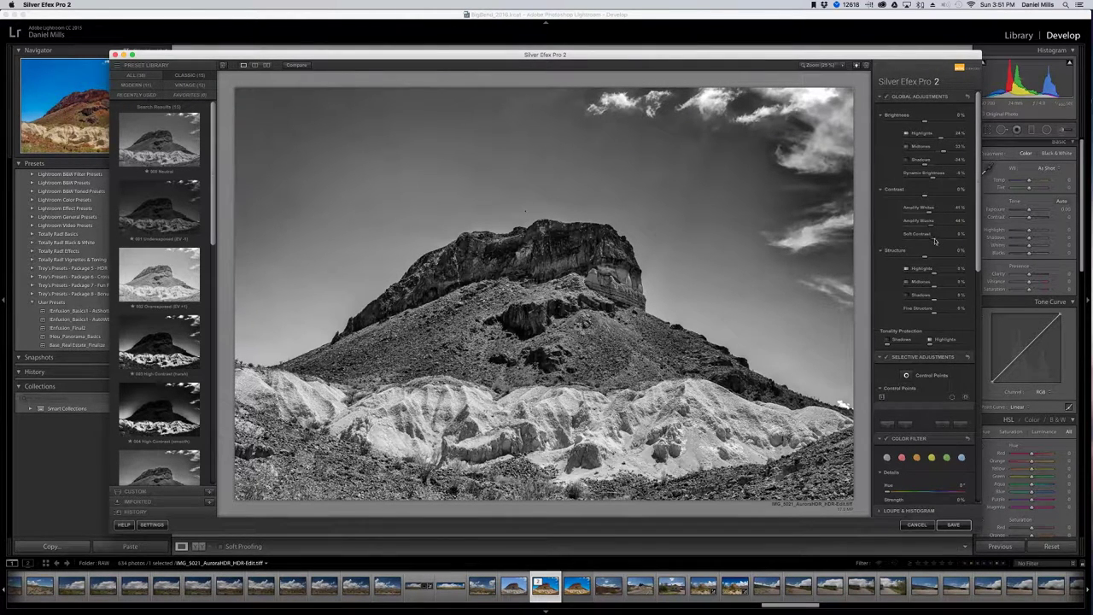
mouse_move(934, 242)
mouse_down()
mouse_move(951, 241)
mouse_move(920, 242)
mouse_up()
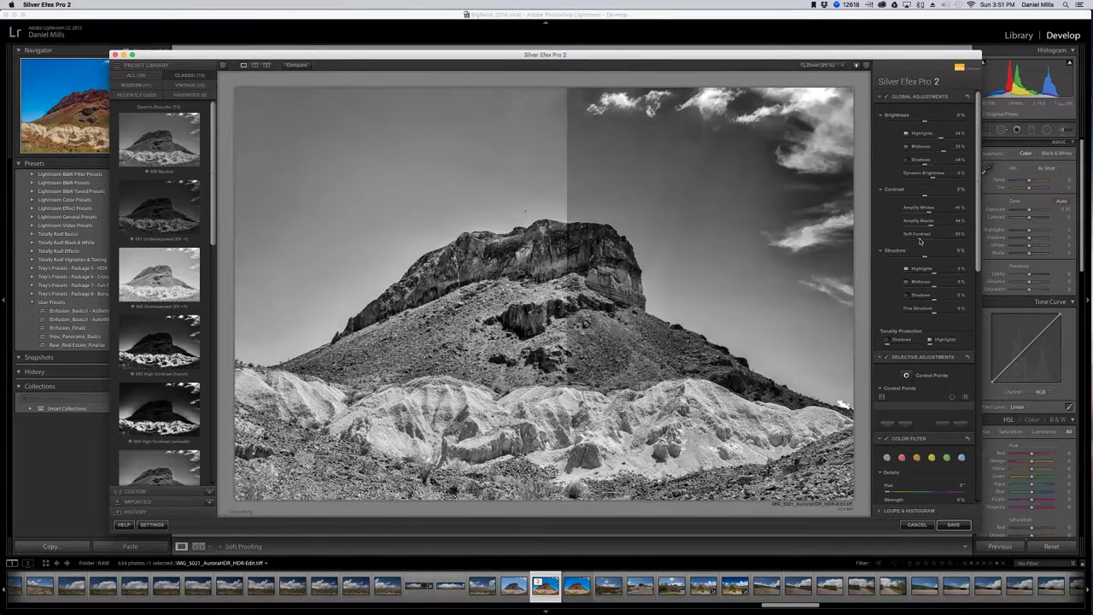
double_click(932, 241)
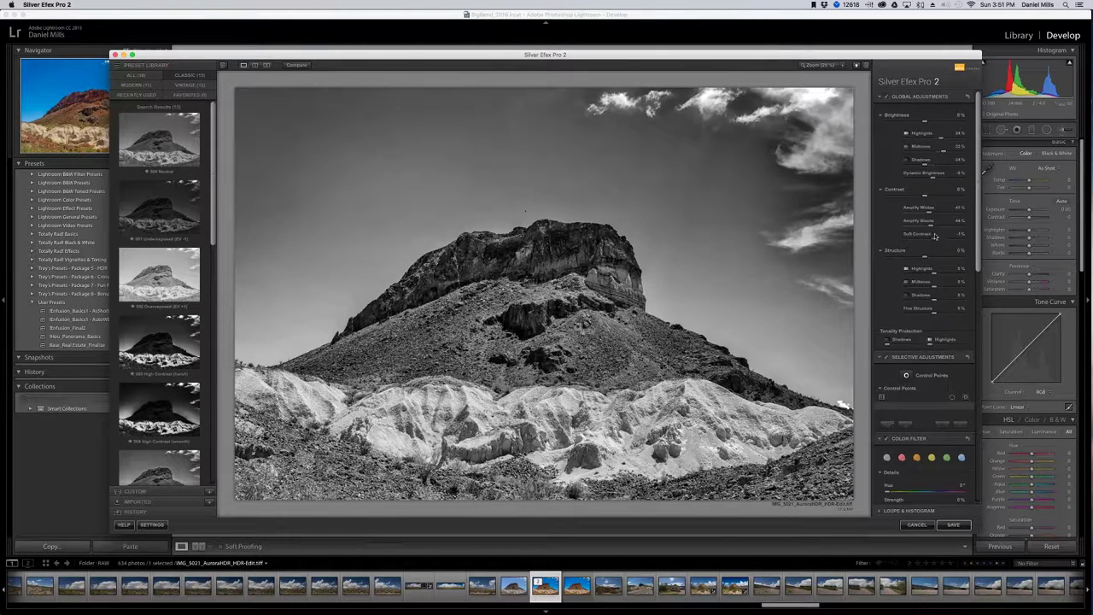
mouse_move(935, 226)
mouse_down()
mouse_move(923, 228)
mouse_move(942, 216)
mouse_up()
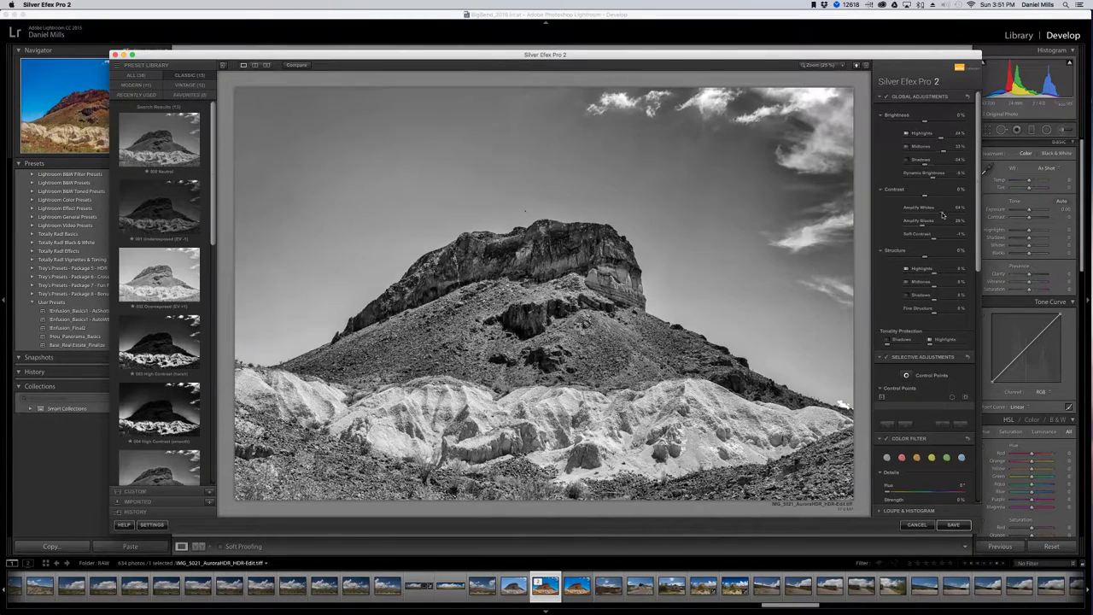
- Adjust Structure by setting Highlights to about 45%, Midtones to about -15% and Shadows to about -13%
drag(932, 276, 946, 276)
drag(951, 278, 946, 288)
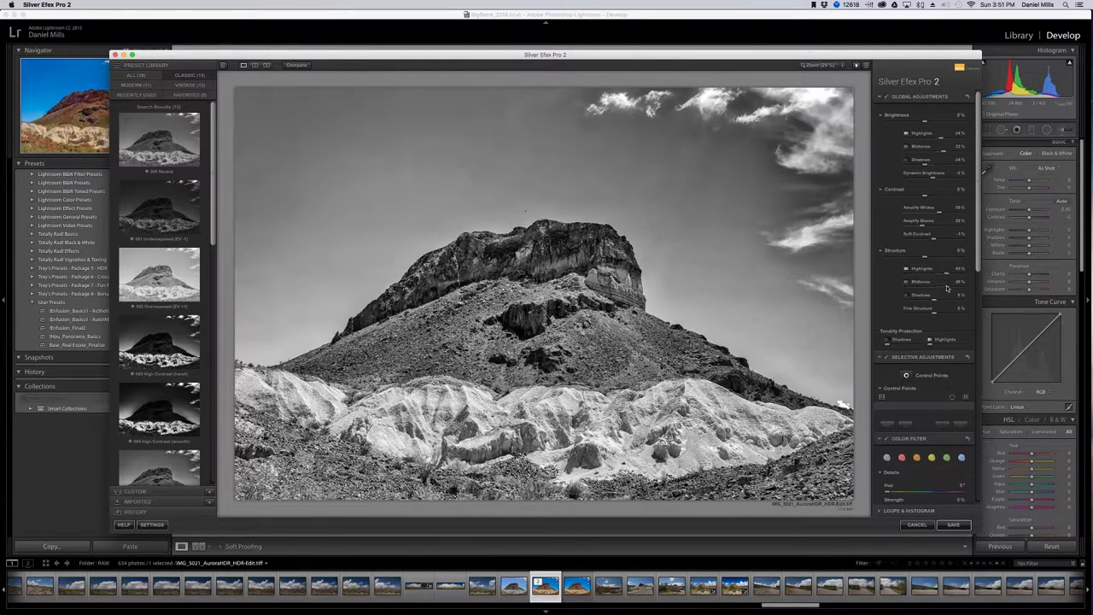
drag(946, 288, 917, 291)
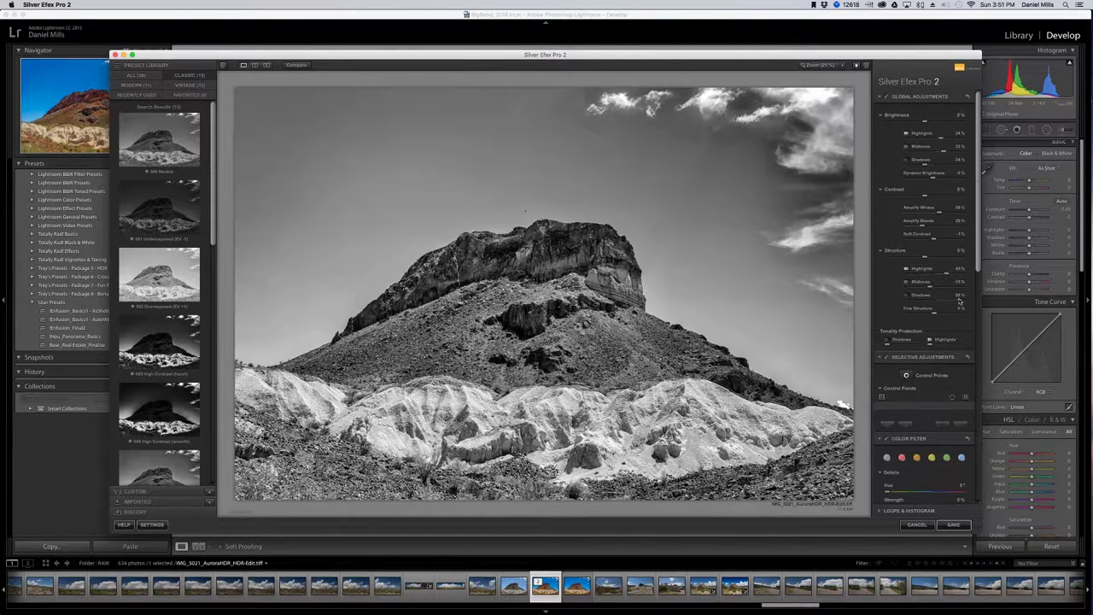
drag(959, 301, 929, 303)
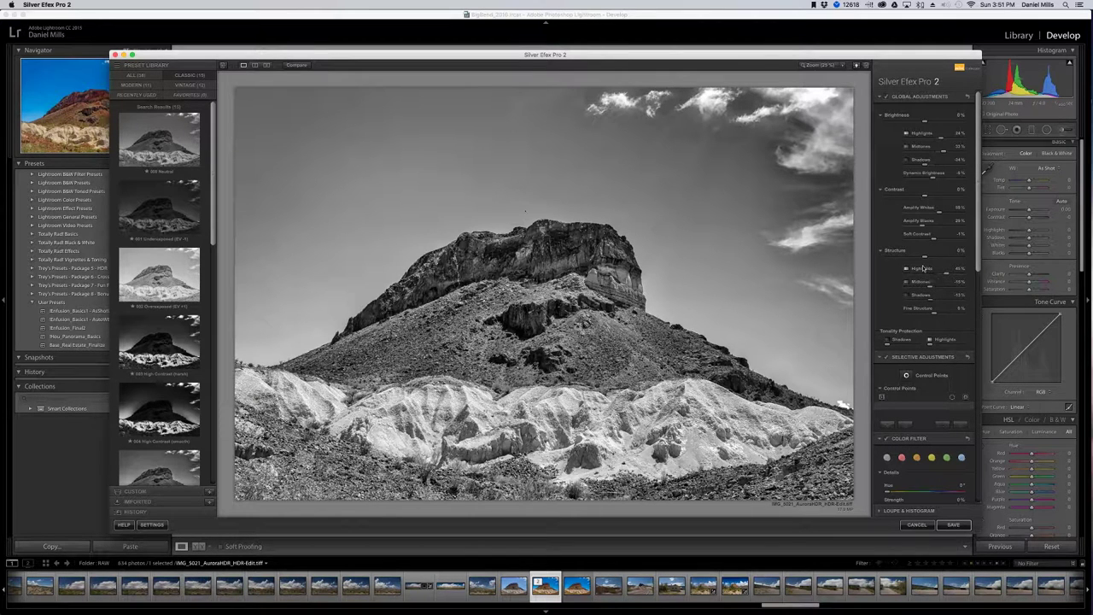
- Try several color filters, including red and blue, with different hues and strengths, and return to the neutral filter at 0% strength
scroll(928, 317, down, 10)
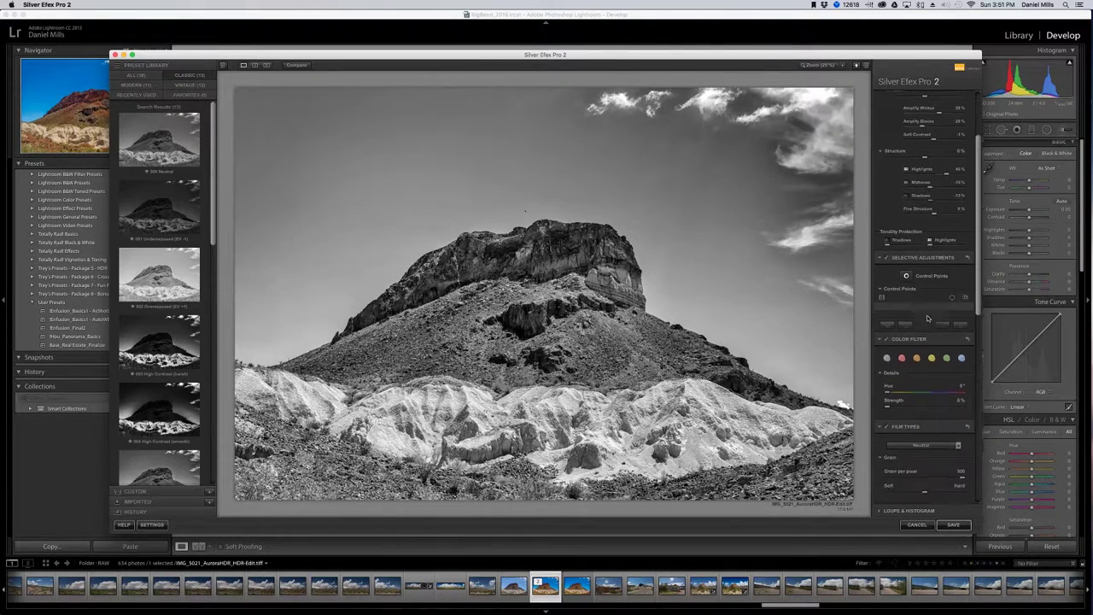
scroll(928, 317, down, 1)
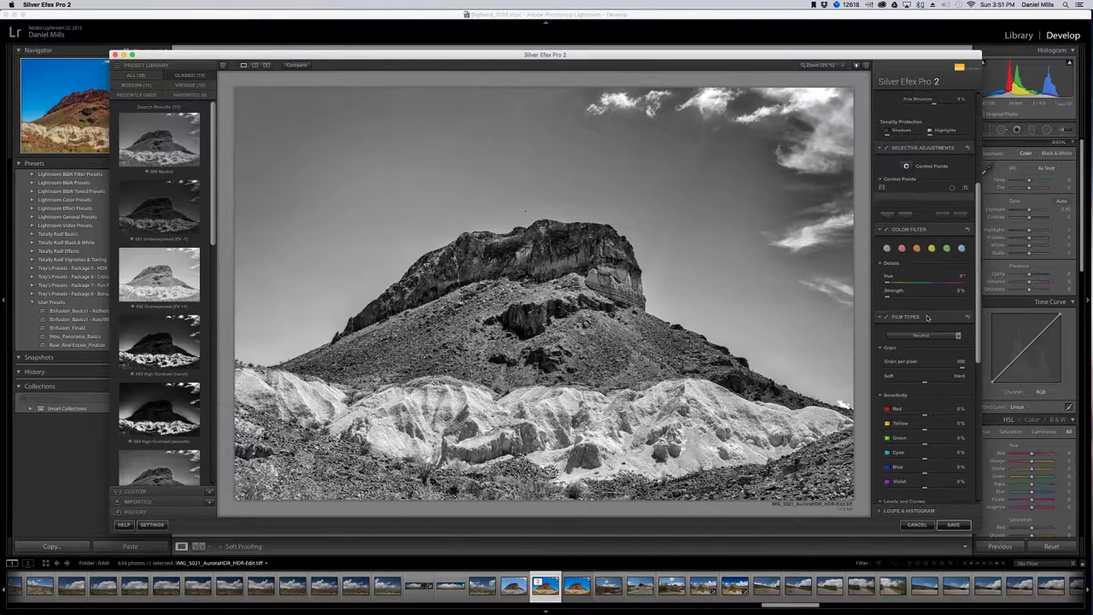
click(901, 248)
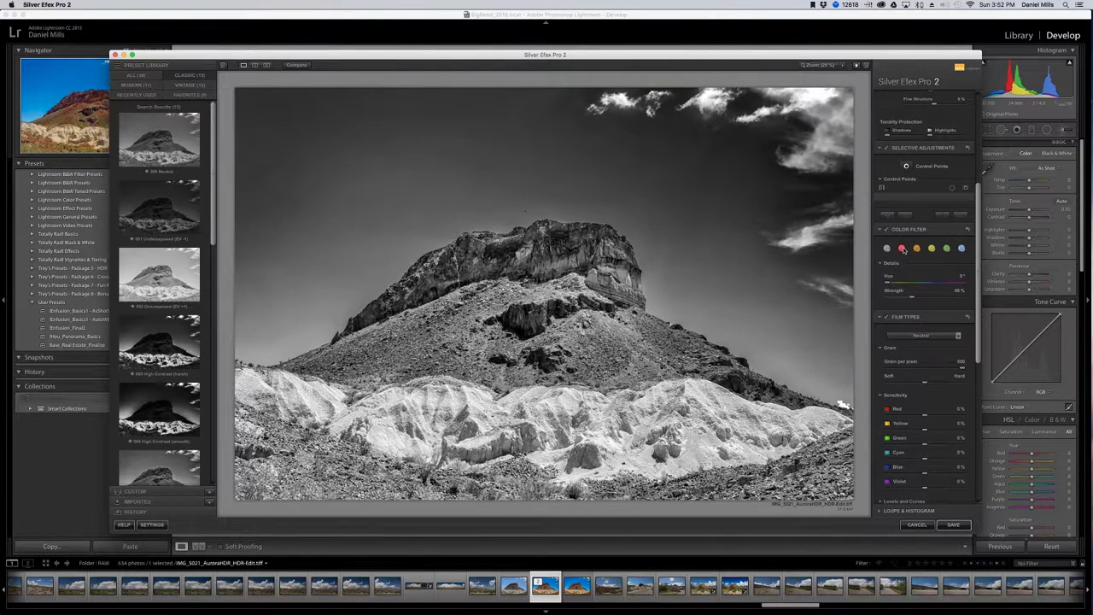
click(916, 248)
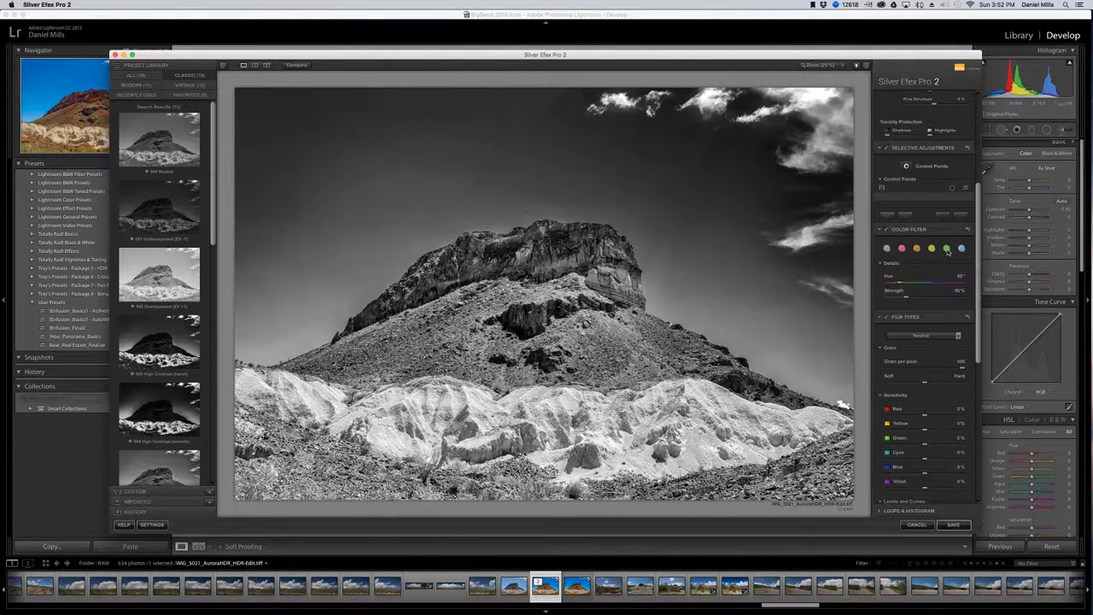
click(946, 248)
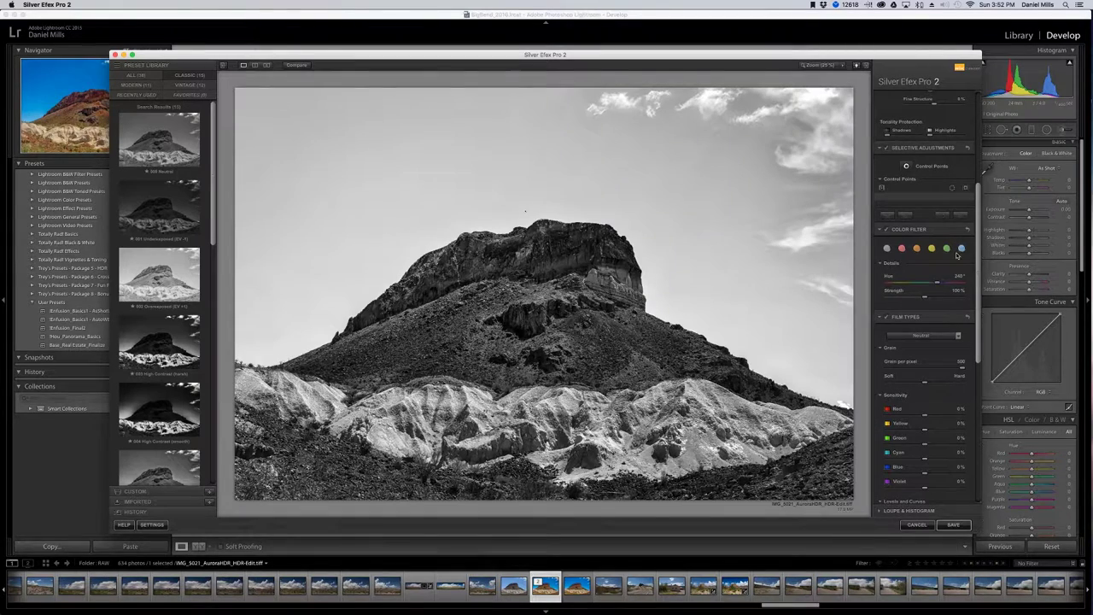
drag(923, 297, 950, 298)
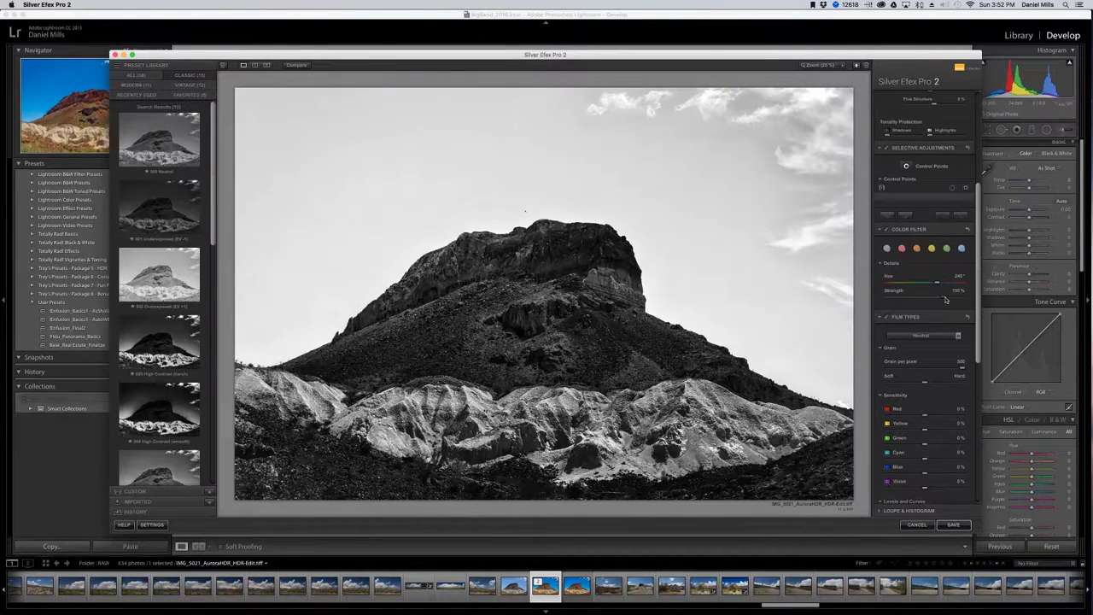
drag(938, 285, 896, 285)
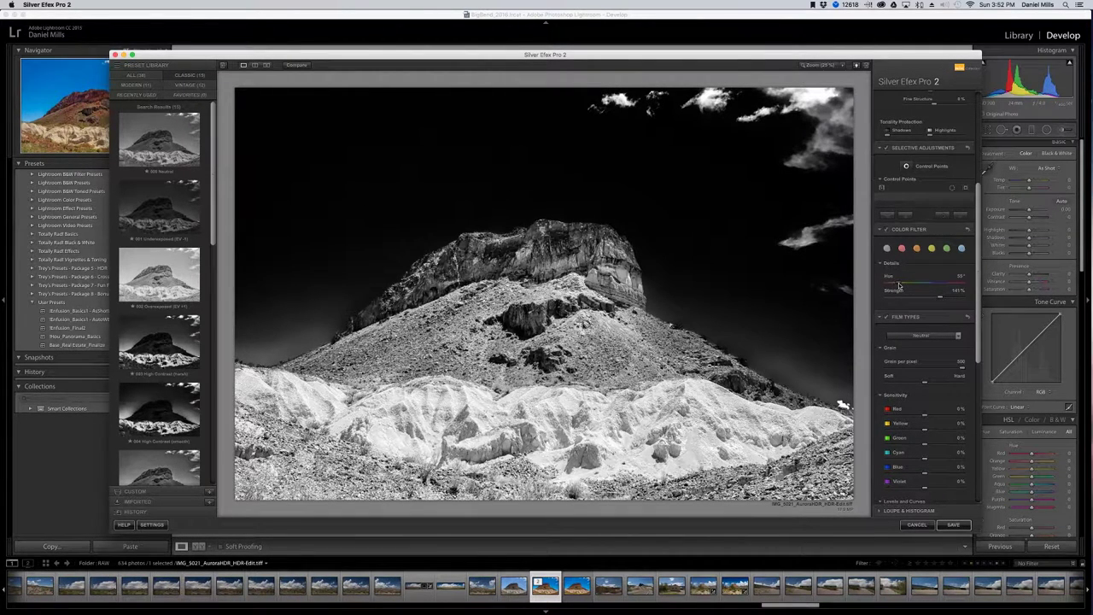
drag(899, 287, 923, 286)
click(886, 248)
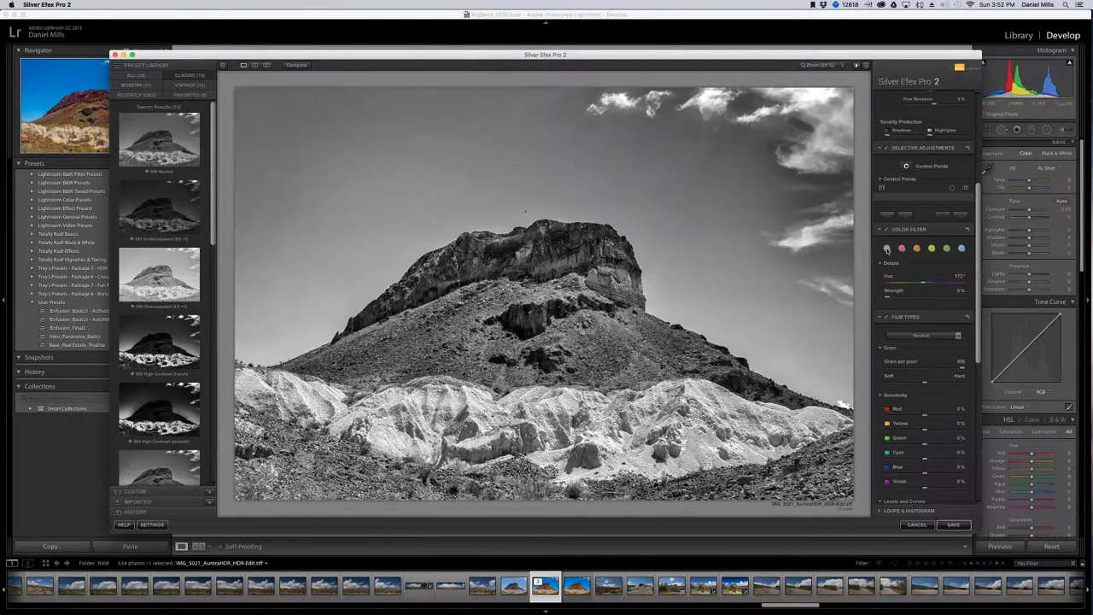
mouse_move(888, 298)
mouse_down()
mouse_move(955, 298)
mouse_move(884, 298)
mouse_up()
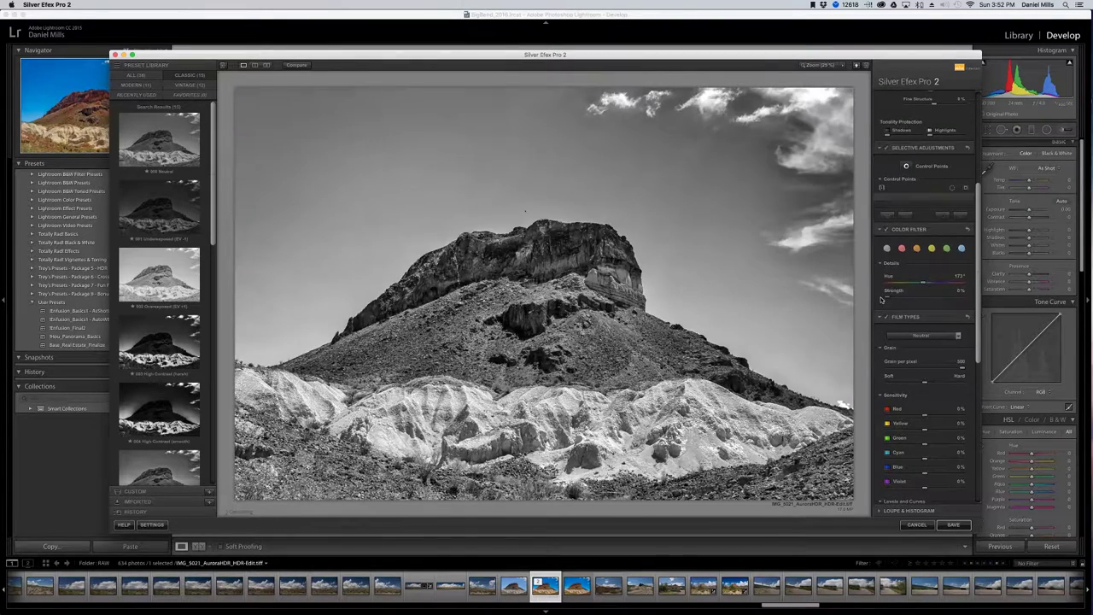
scroll(907, 307, down, 5)
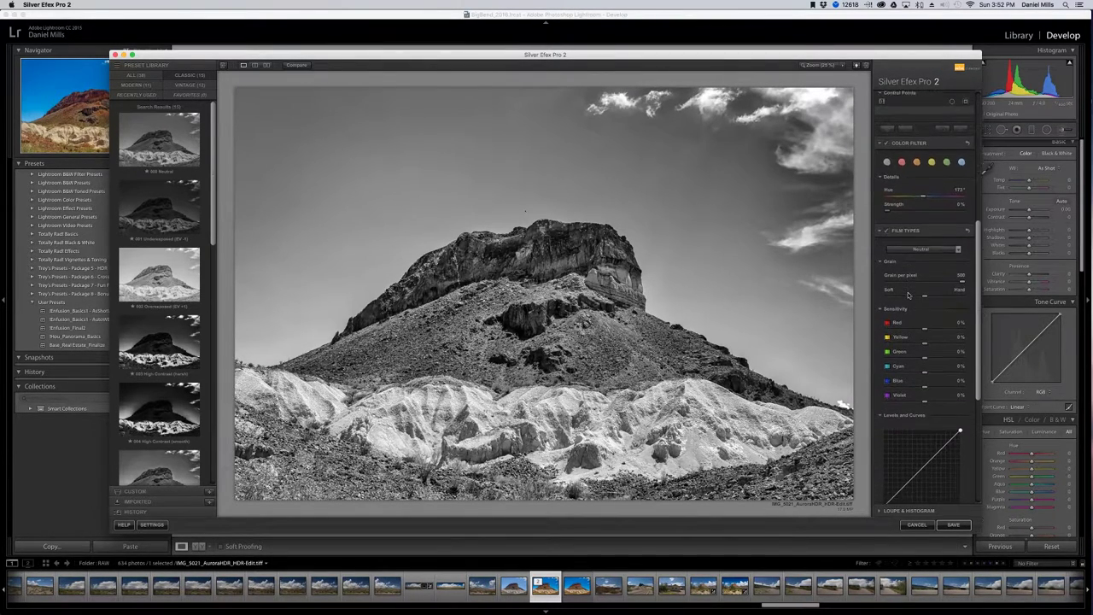
- Set the film sensitivity to Red -51%, Yellow 48%, Green -42%, Cyan about -60%, Blue about 50% and Violet about 6%
scroll(938, 268, down, 1)
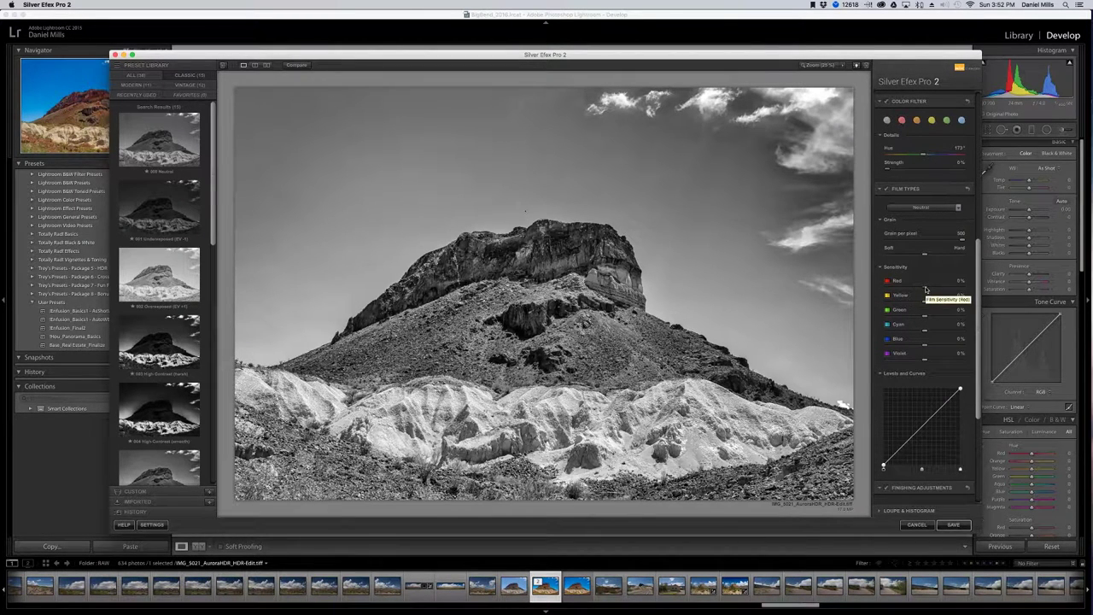
drag(923, 290, 958, 290)
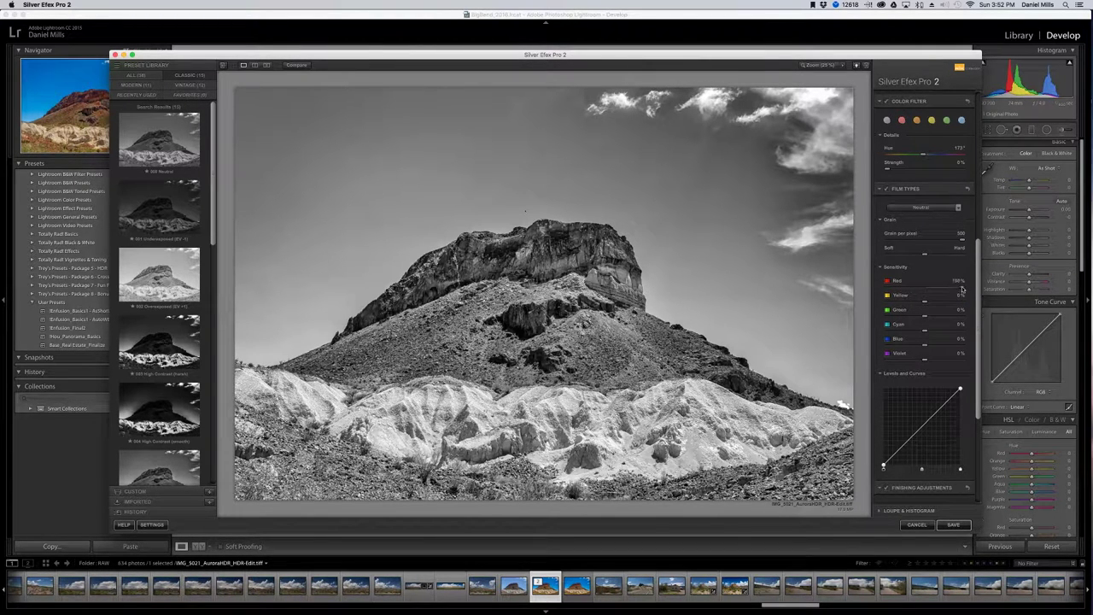
mouse_move(925, 303)
mouse_down()
mouse_move(952, 301)
mouse_move(902, 306)
mouse_move(971, 304)
mouse_move(960, 290)
mouse_move(882, 291)
mouse_move(943, 304)
mouse_move(901, 317)
mouse_move(924, 316)
mouse_up()
scroll(924, 307, down, 3)
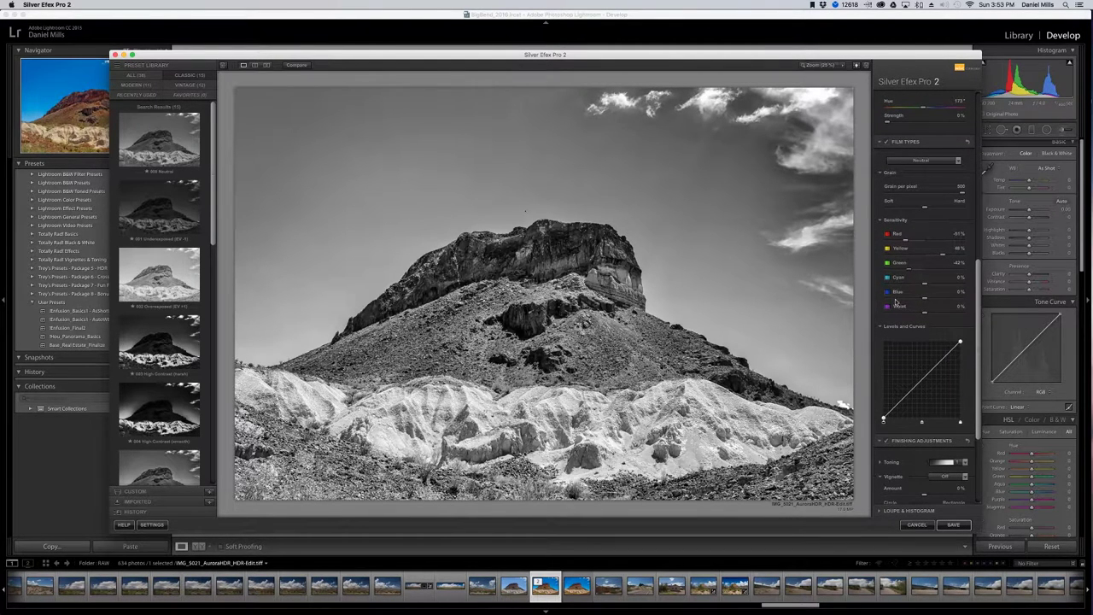
drag(925, 299, 880, 286)
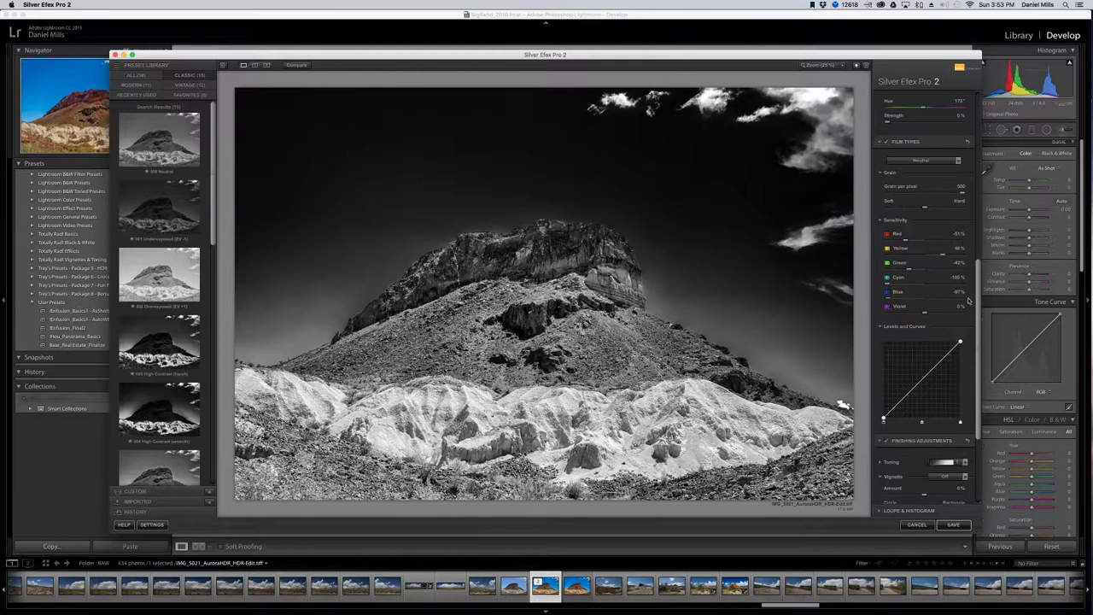
click(889, 298)
drag(919, 300, 968, 301)
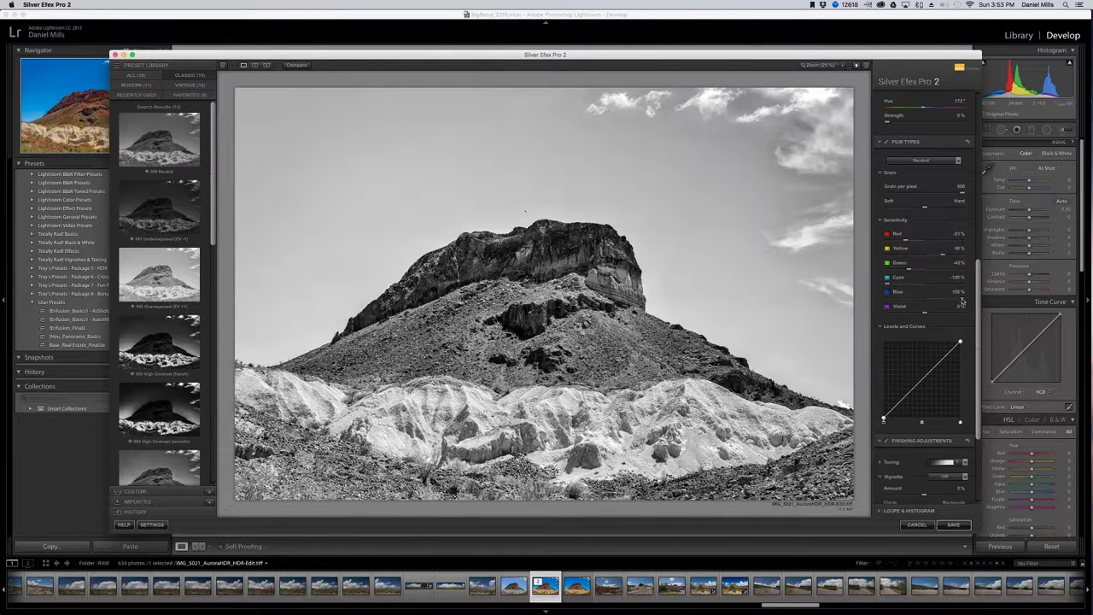
drag(960, 300, 905, 346)
- Shape the Levels and Curves line into a gentle S-curve with one shadow point and one highlight point
scroll(927, 314, down, 1)
scroll(927, 314, down, 3)
click(940, 304)
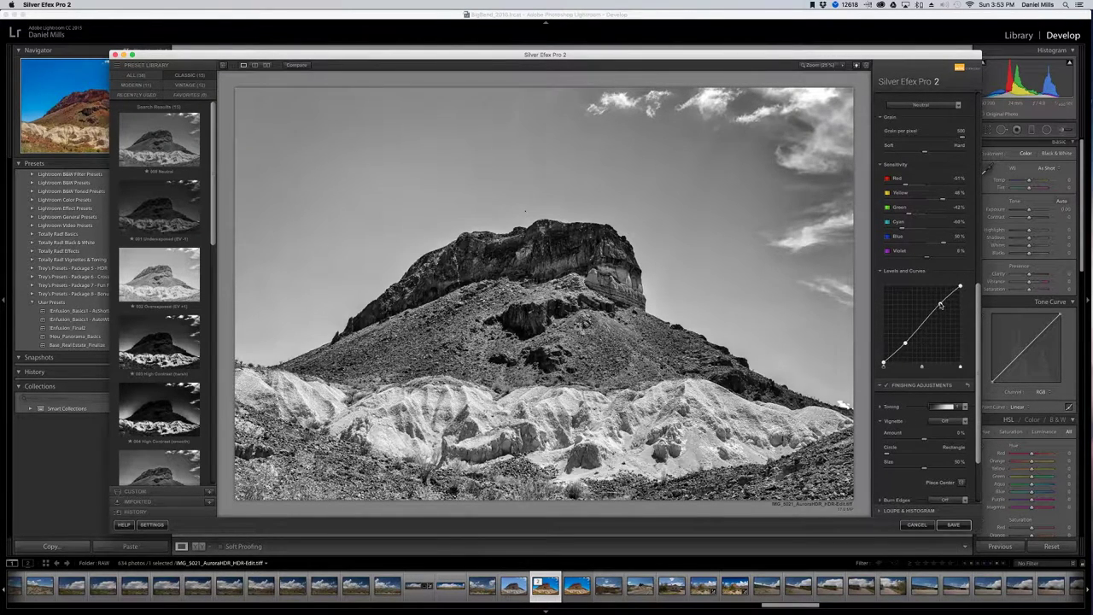
scroll(938, 319, down, 6)
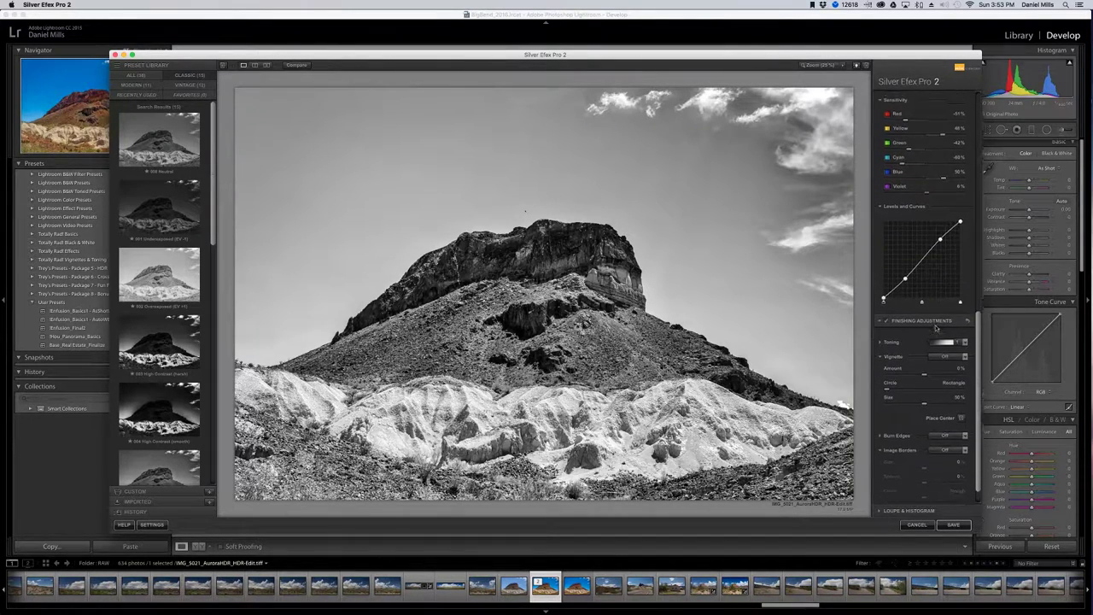
scroll(935, 325, down, 1)
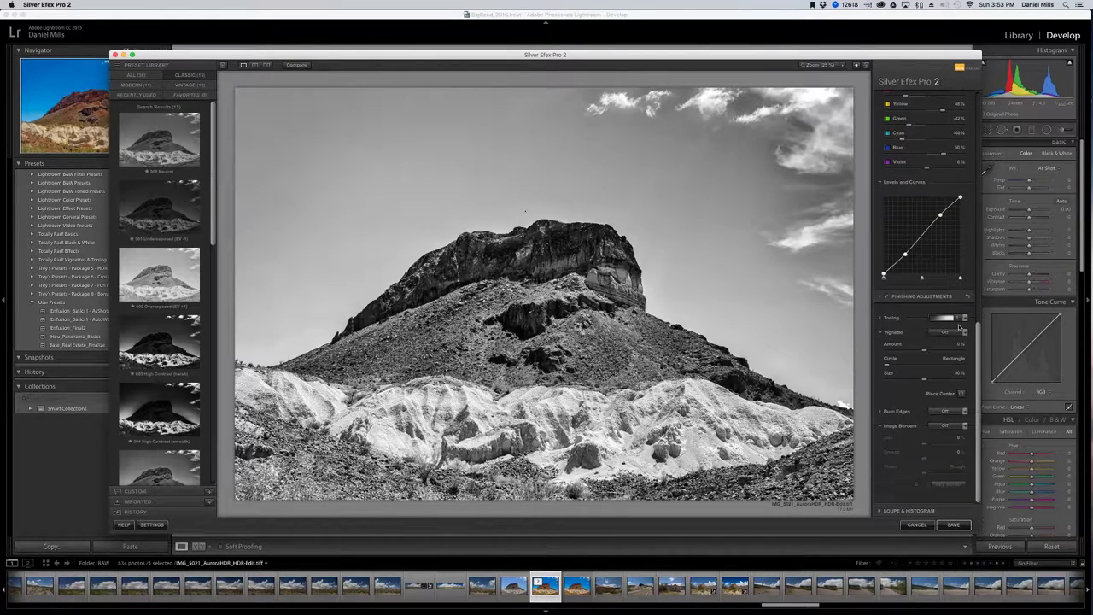
- Set the color filter's Hue to about 263° and its Strength to 100%
scroll(915, 433, up, 10)
scroll(915, 433, down, 3)
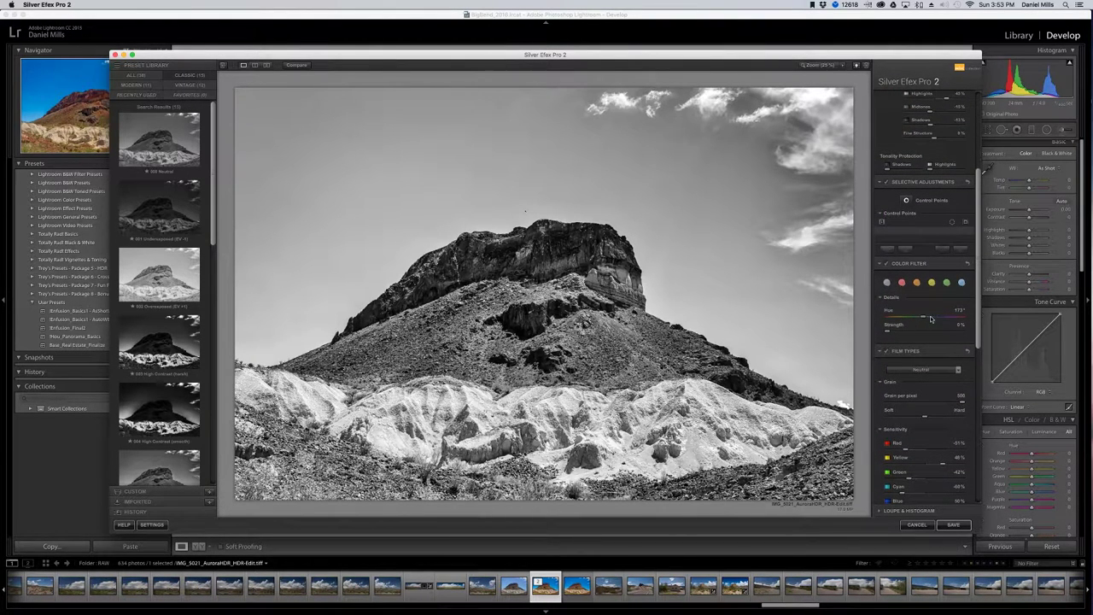
drag(922, 318, 946, 318)
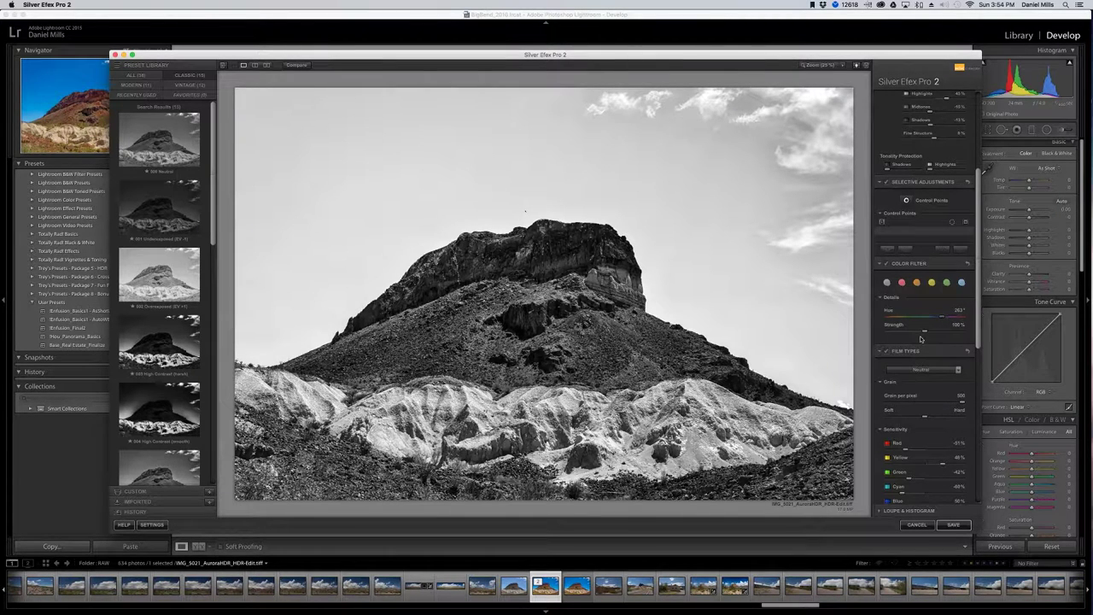
scroll(920, 339, down, 5)
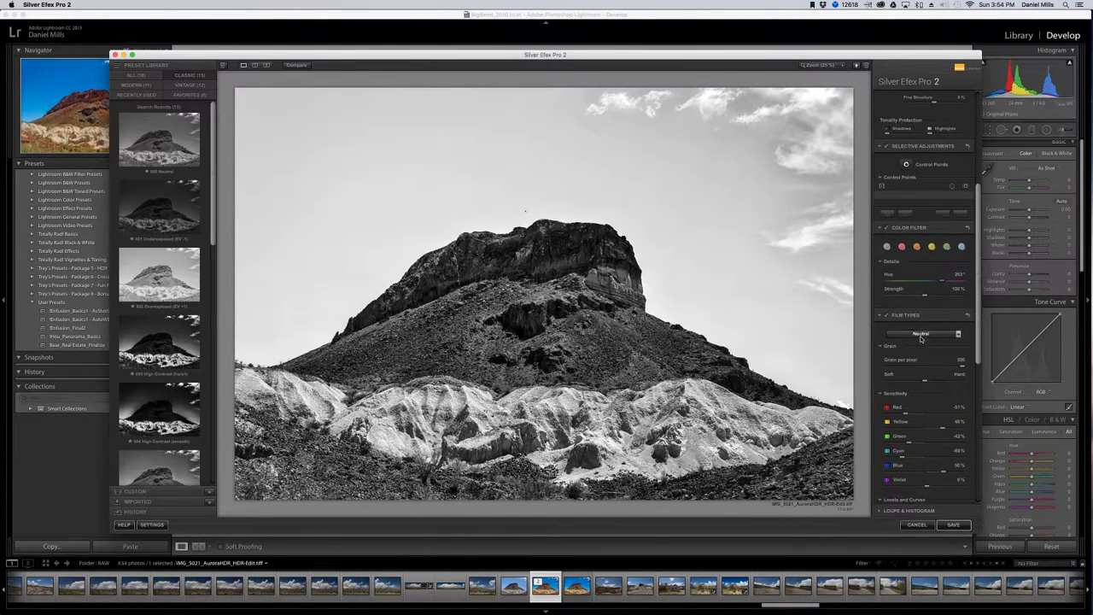
- Rework Brightness by setting Highlights to about -31%, Midtones to about 27%, Shadows to about -7% and lowering Dynamic Brightness further
scroll(923, 292, up, 15)
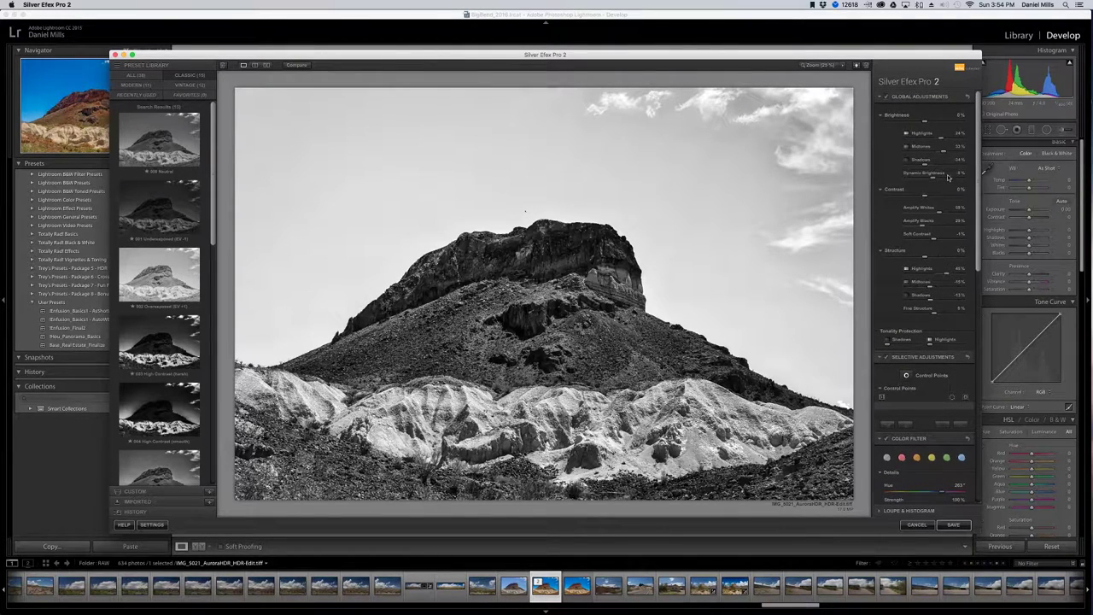
drag(947, 139, 959, 140)
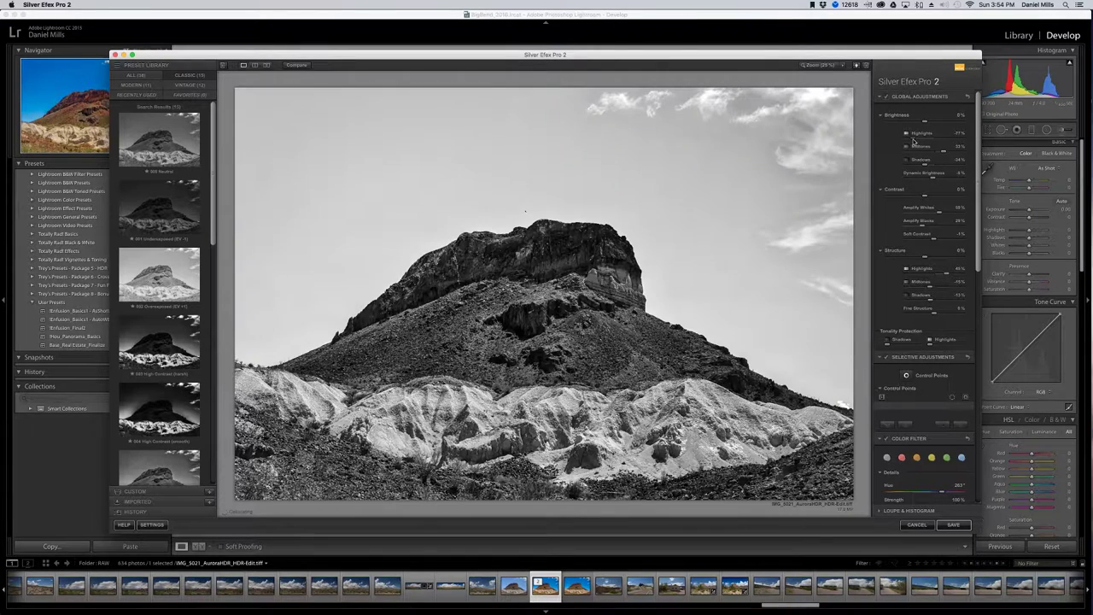
mouse_move(943, 153)
mouse_down()
mouse_move(912, 154)
mouse_move(963, 153)
mouse_move(939, 154)
mouse_up()
drag(903, 166, 927, 179)
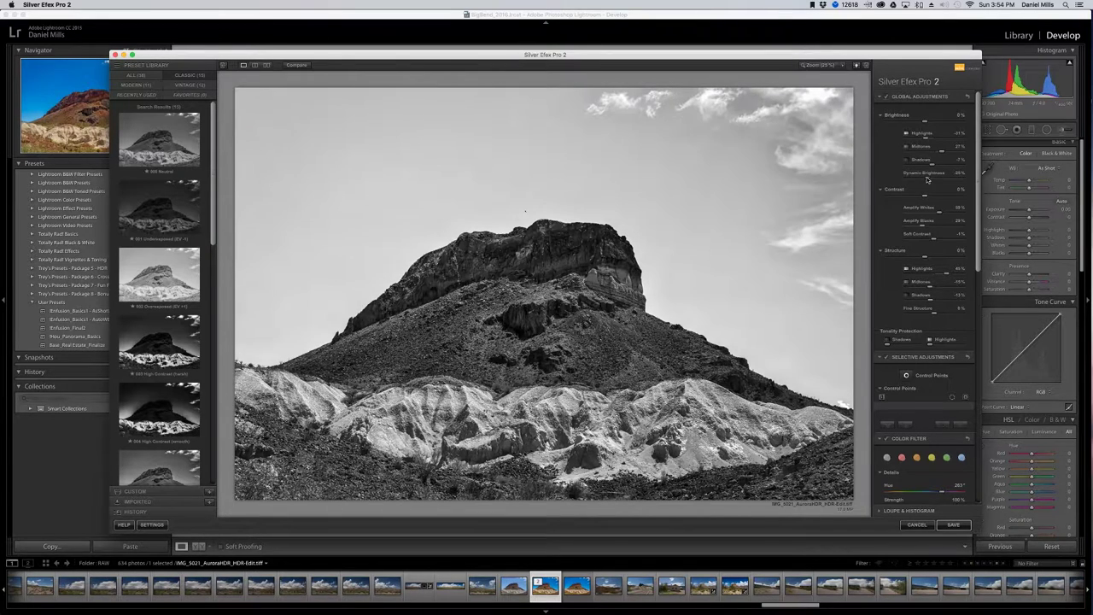
- Set Contrast to 12%, Amplify Whites to about 66%, Amplify Blacks to about 5% and Soft Contrast to about -28%
drag(920, 198, 929, 199)
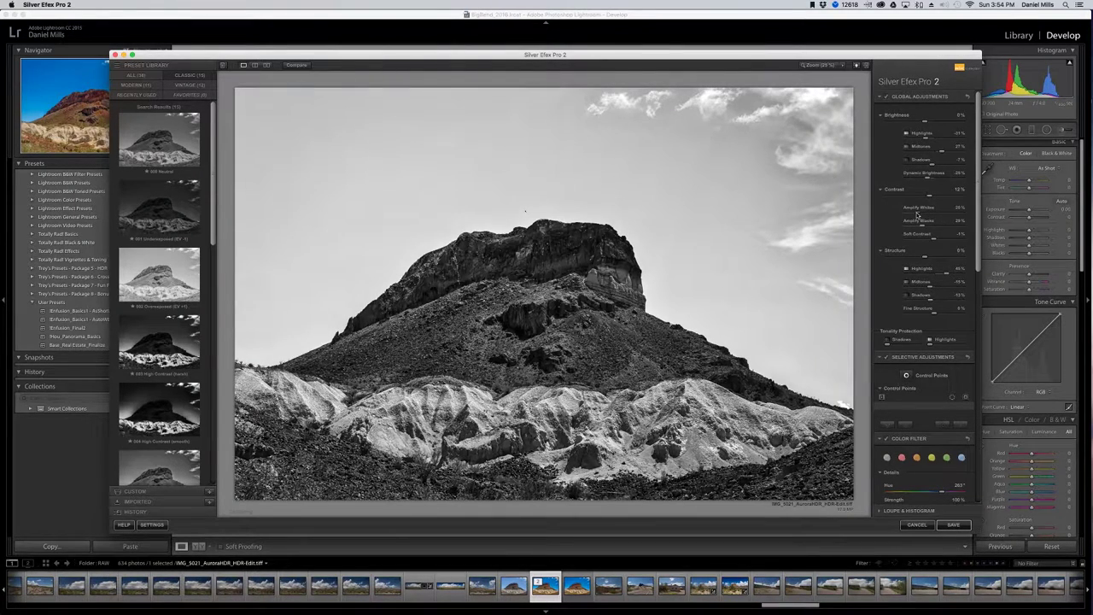
mouse_move(926, 216)
mouse_down()
mouse_move(947, 226)
mouse_move(910, 228)
mouse_up()
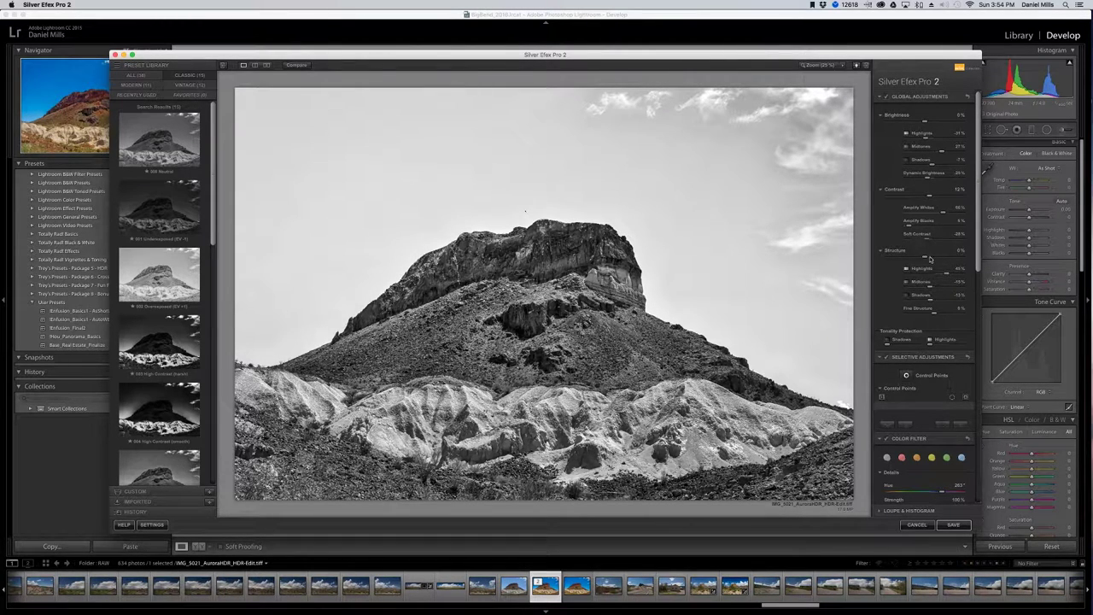
- Set Structure to about 15% with its Highlights at about -4%, and slightly raise Tonality Protection
drag(947, 274, 932, 273)
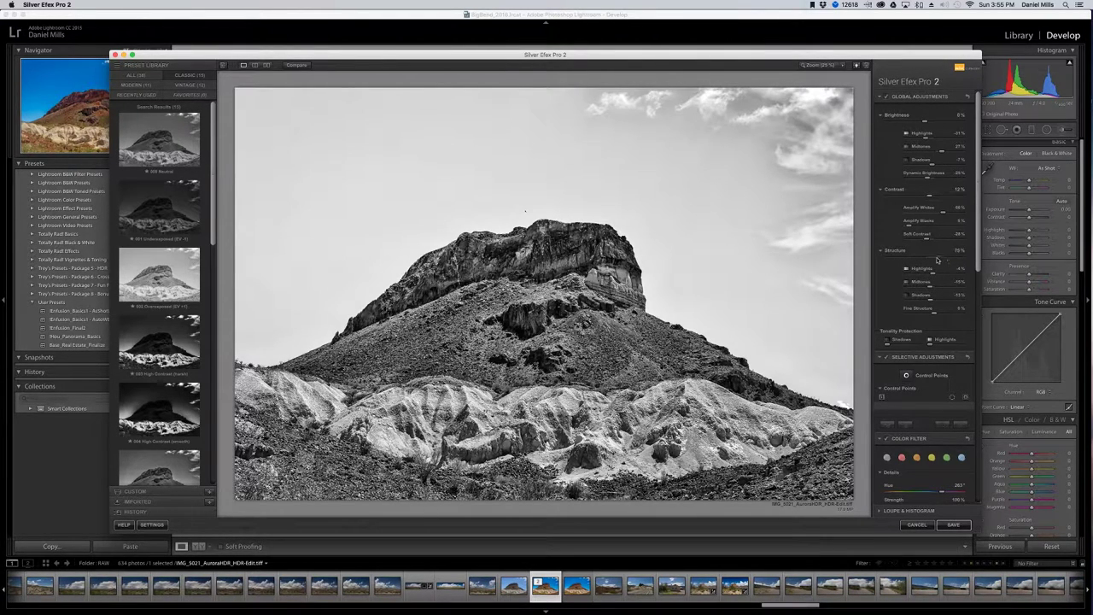
scroll(913, 248, down, 5)
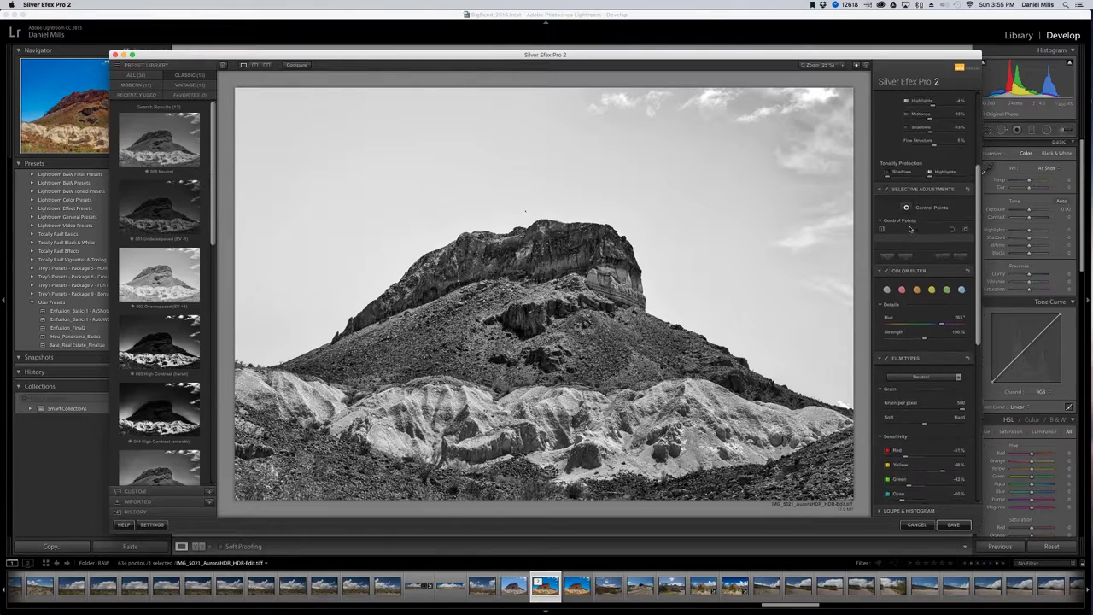
scroll(909, 229, down, 2)
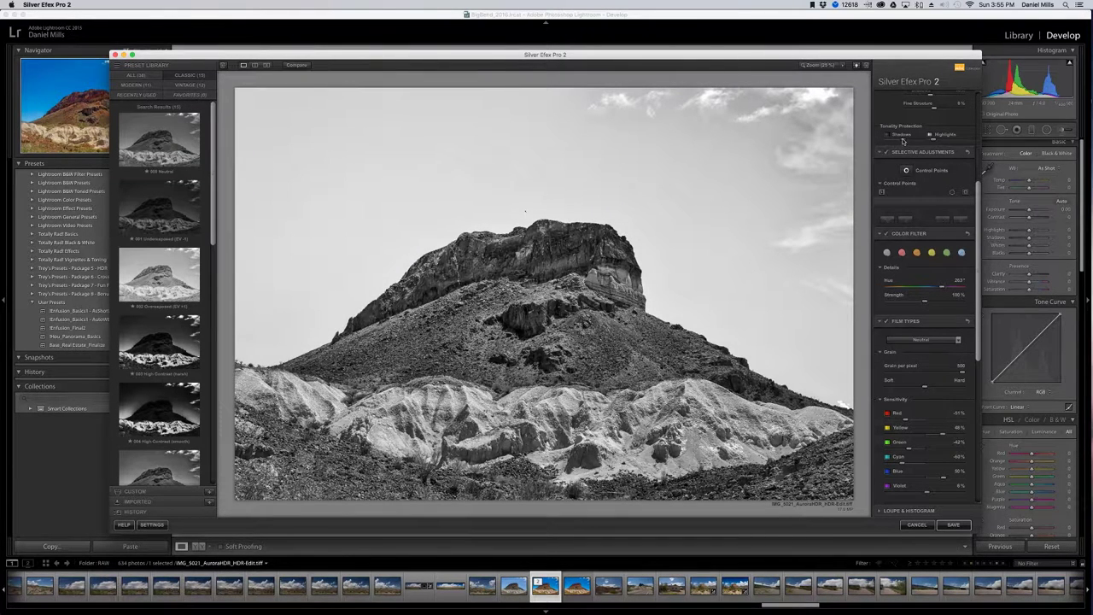
- Check the remaining film and finishing settings, and save the black-and-white version back to Lightroom
scroll(920, 282, down, 10)
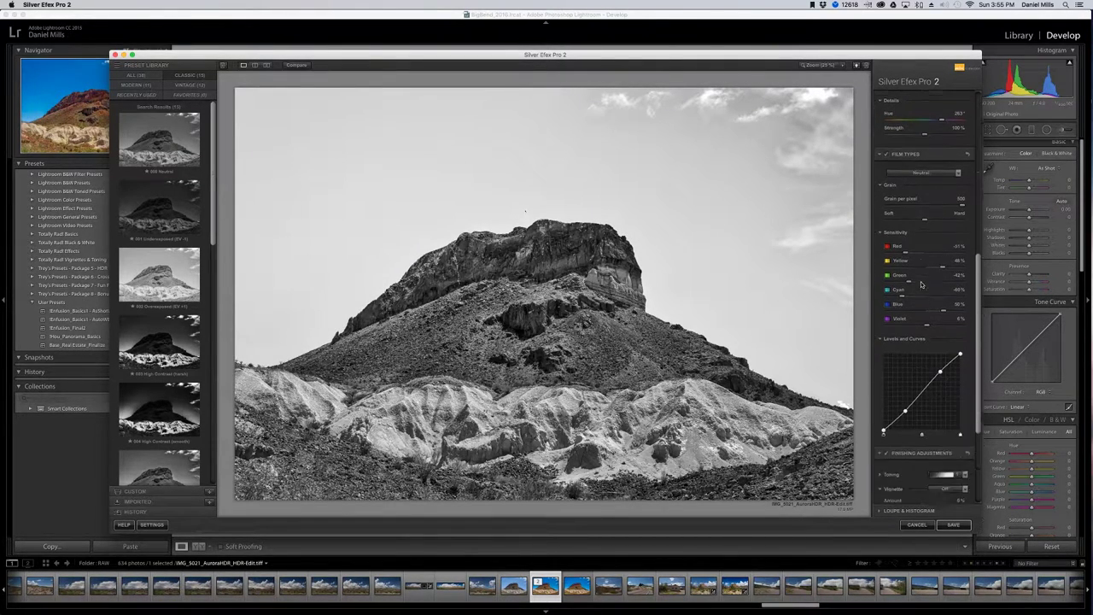
scroll(921, 284, down, 3)
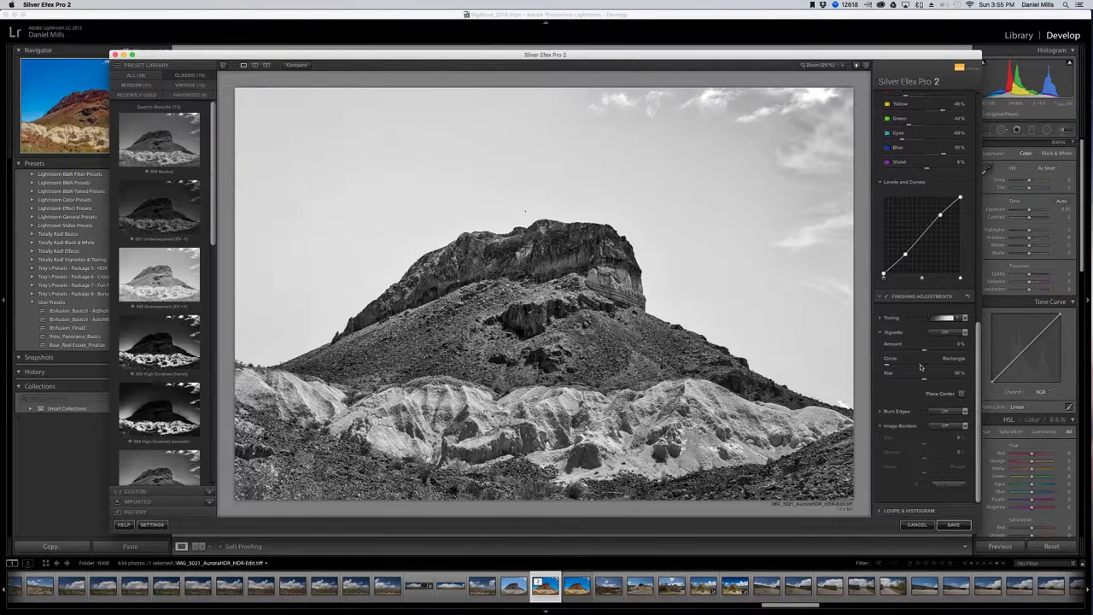
click(954, 525)
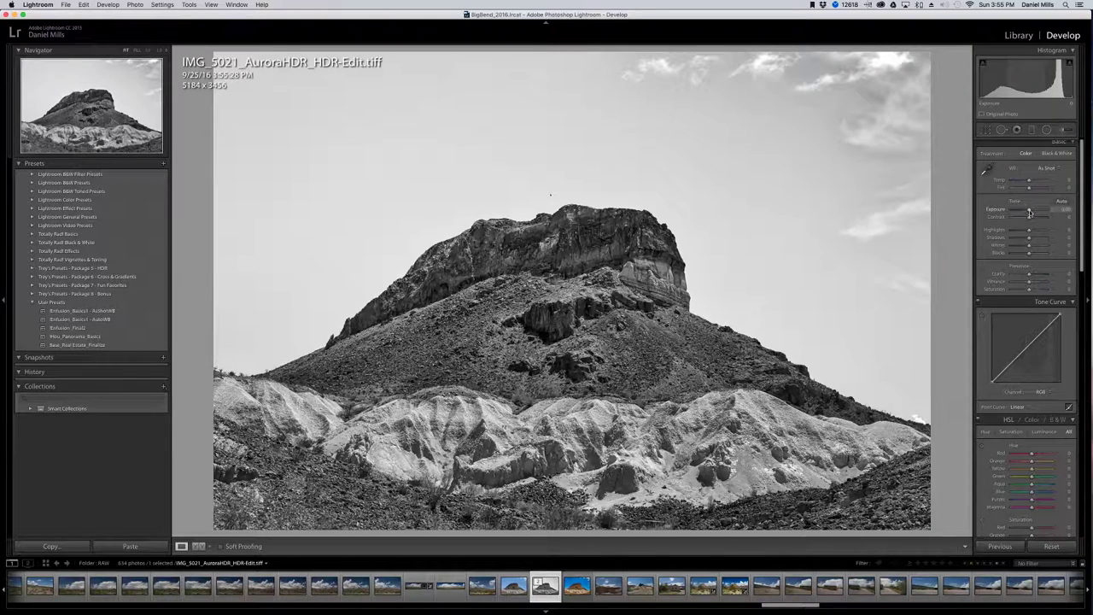
- Set Exposure to about -0.05, Contrast to -29, Highlights to +74, Shadows to about -59, Whites to +30, Blacks to -15 and Clarity to +5
mouse_move(1029, 218)
mouse_down()
mouse_move(1041, 218)
mouse_move(1024, 217)
mouse_up()
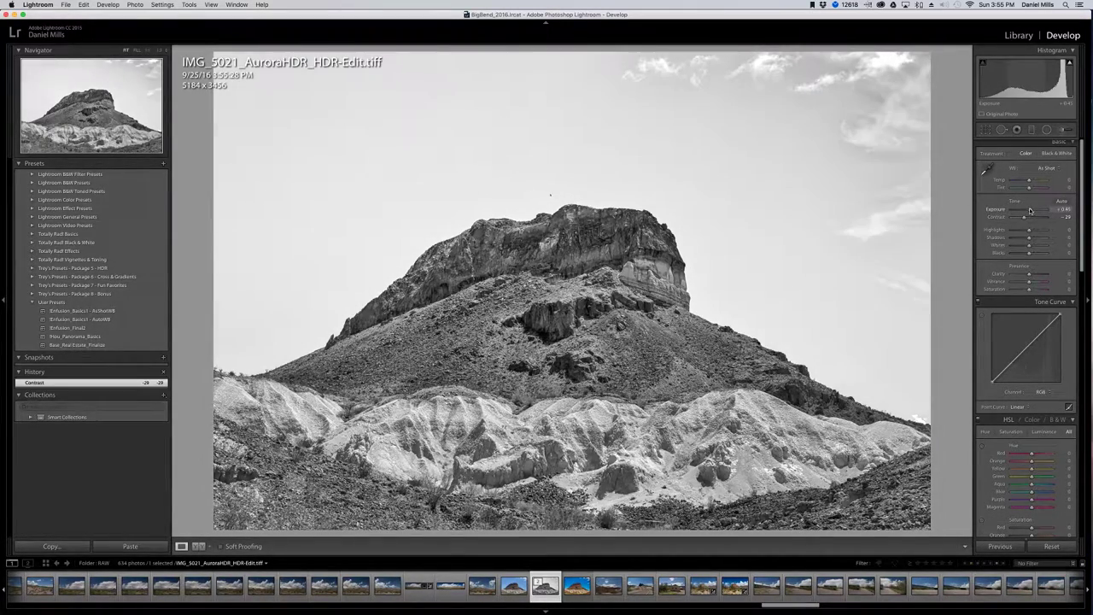
drag(1030, 210, 1029, 278)
- Apply the BasicPoint1 point curve preset to the tone curve and lift its black point slightly
drag(1014, 363, 1041, 333)
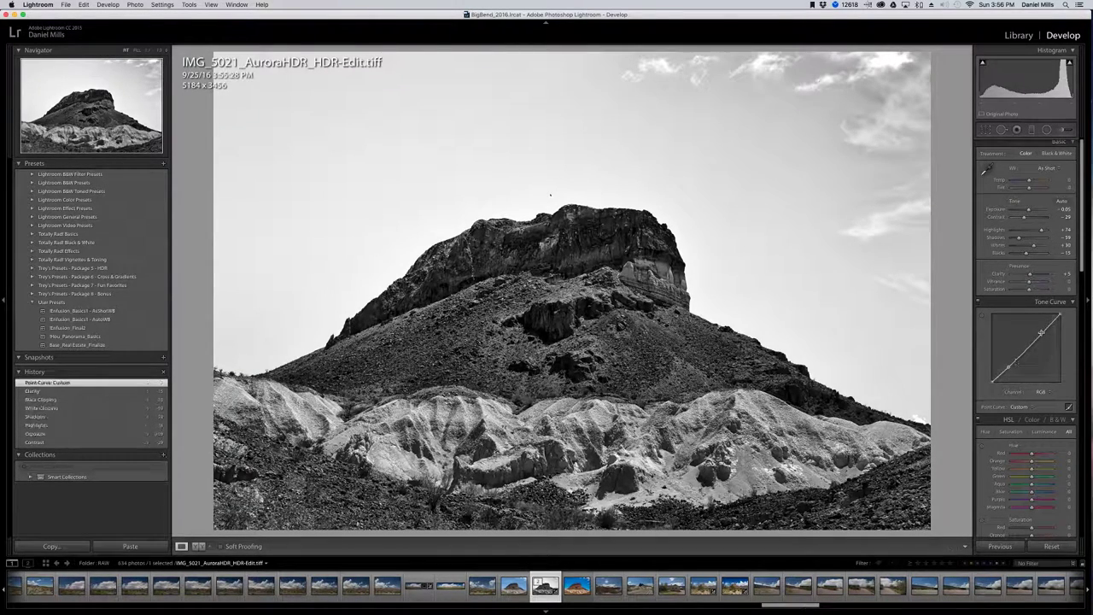
click(1020, 406)
click(1027, 395)
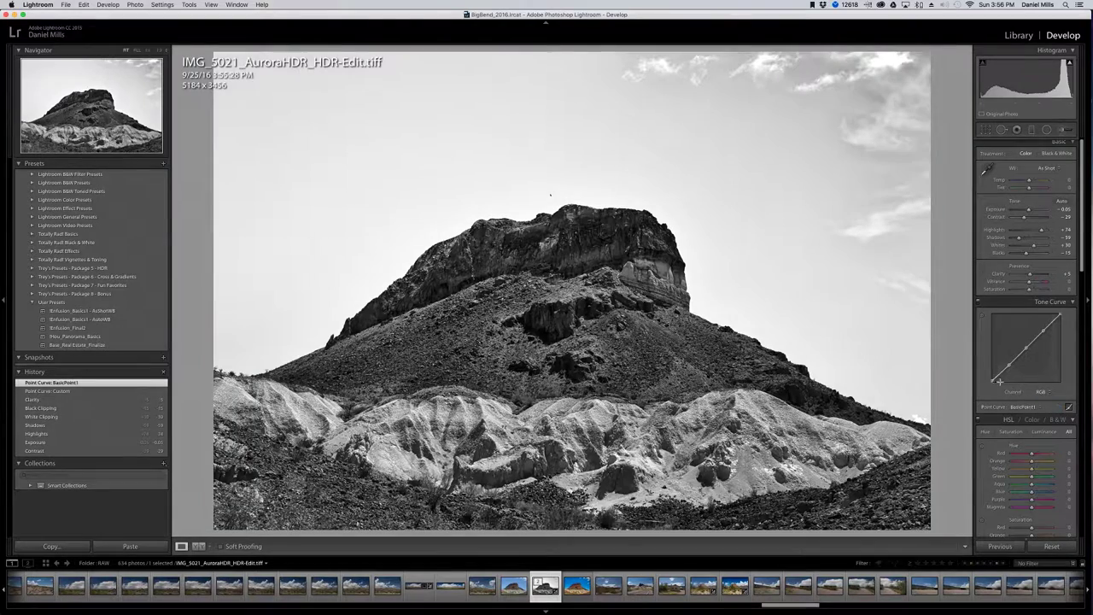
drag(994, 378, 994, 373)
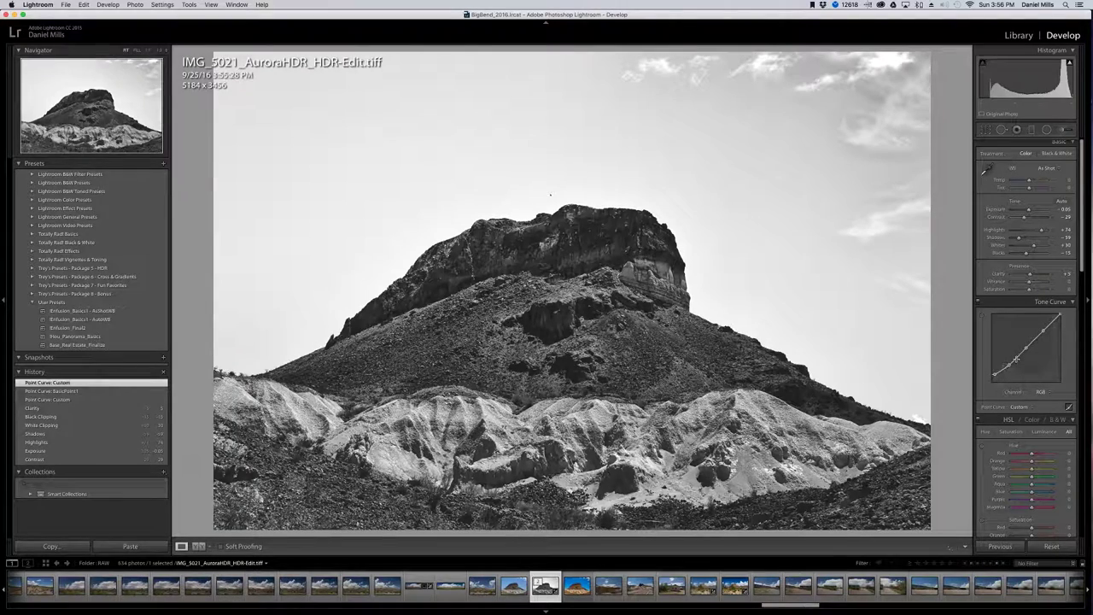
- Set the sharpening Amount to about 38 with Masking at 84, and luminance noise reduction to about 13
scroll(1023, 342, down, 3)
scroll(1025, 338, down, 5)
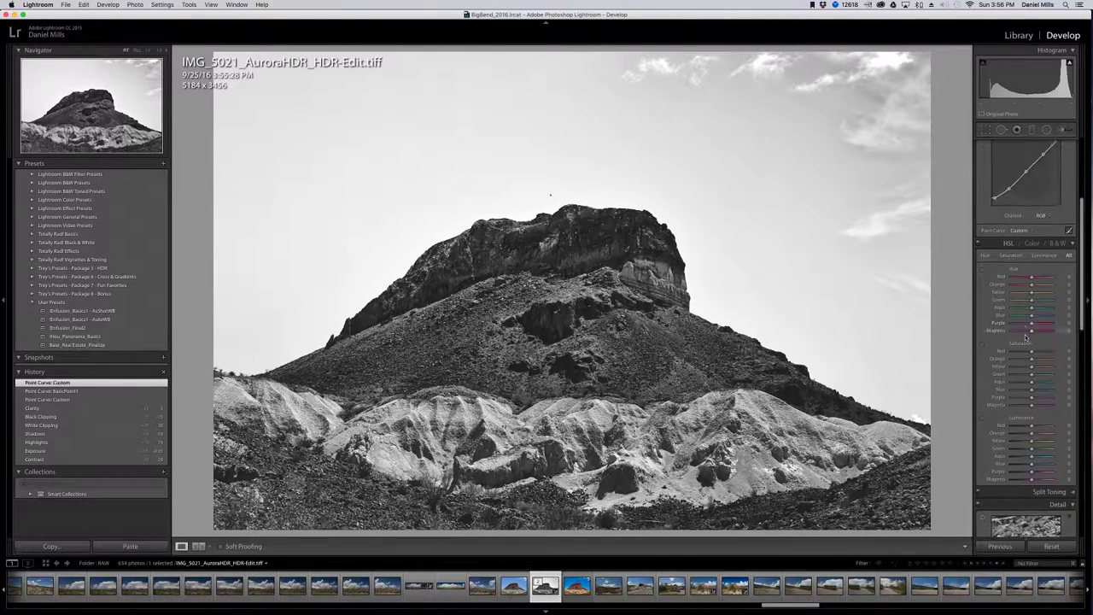
scroll(1025, 336, down, 7)
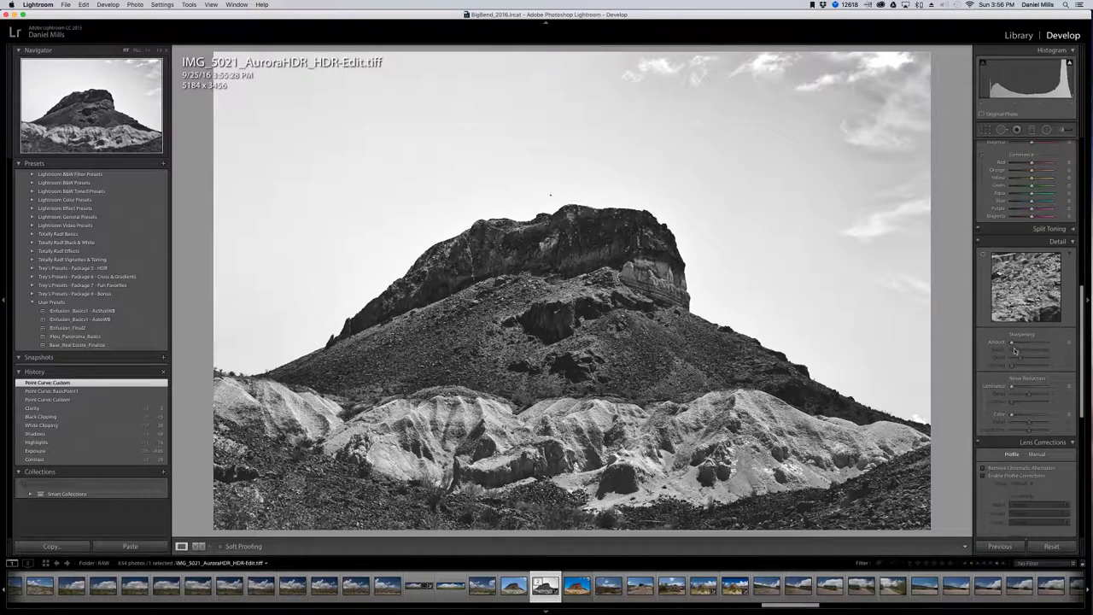
drag(1012, 343, 1041, 367)
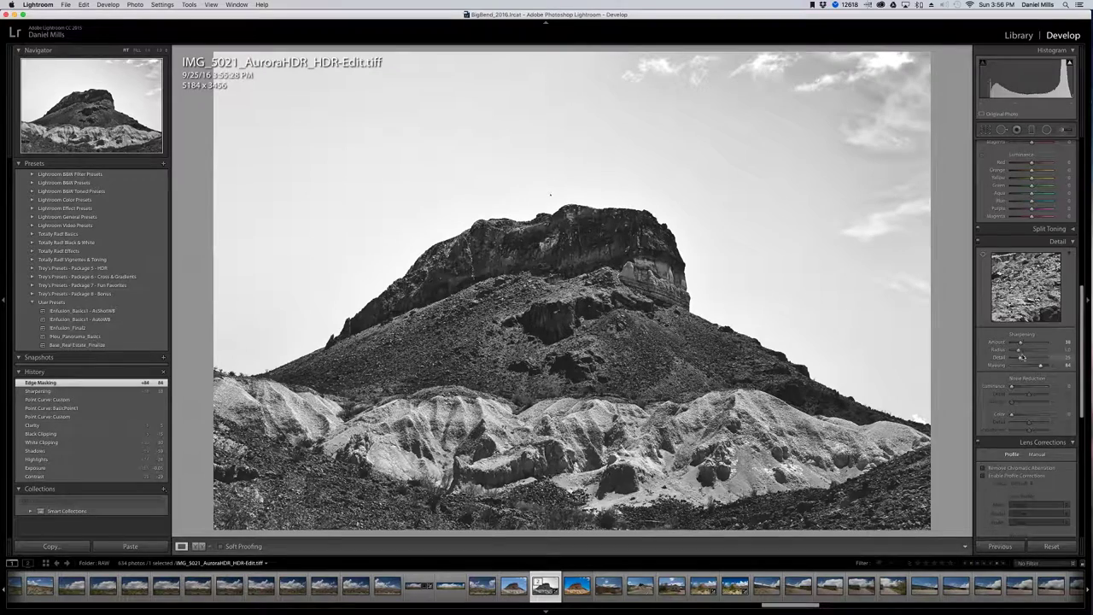
scroll(1029, 359, down, 2)
drag(1012, 331, 1015, 331)
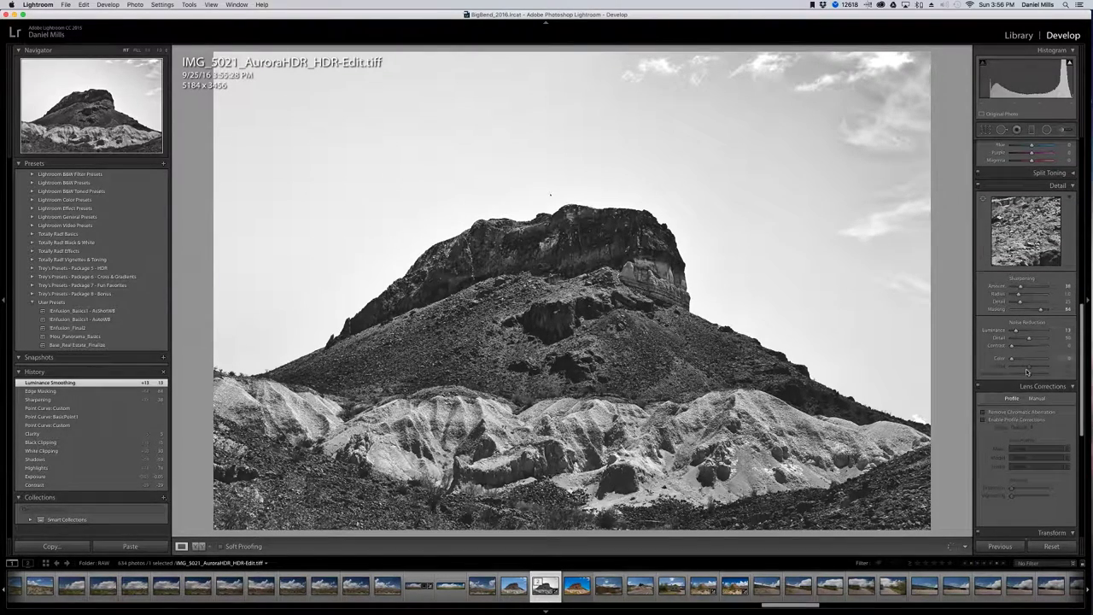
- Try profile corrections with the Canon EF-S 10-22mm lens profile, and turn the corrections off again
scroll(1027, 372, down, 1)
click(1022, 385)
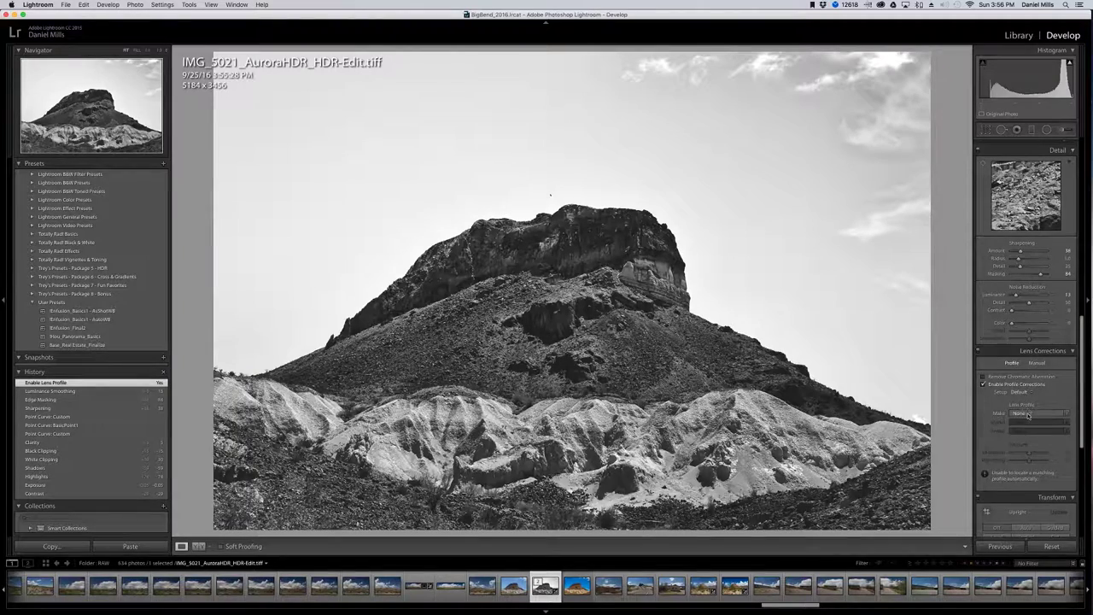
click(1029, 414)
click(1026, 429)
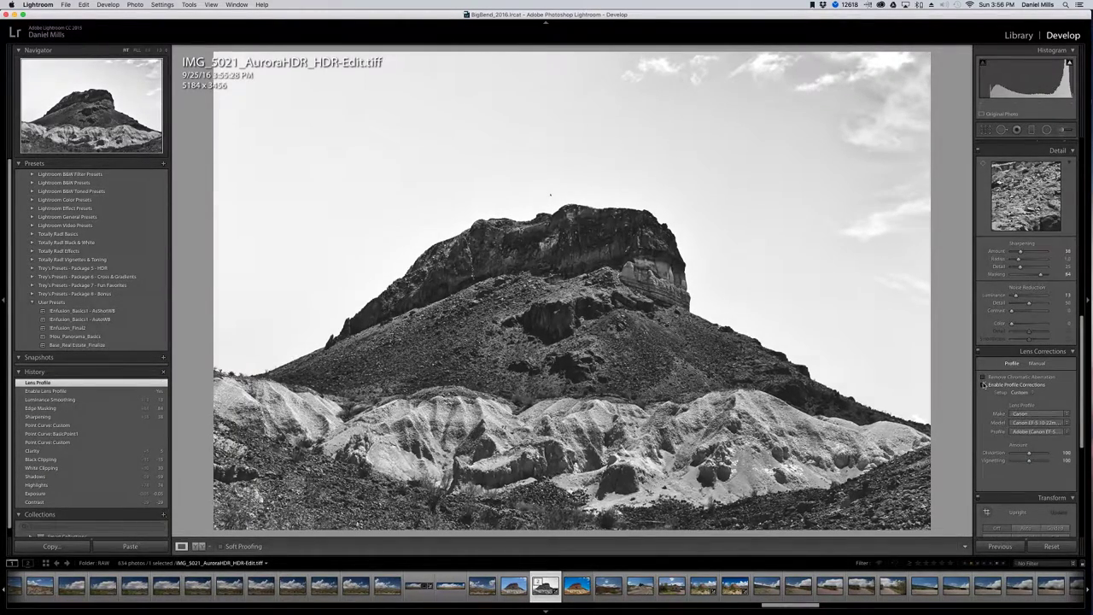
click(982, 385)
- Soften the photo by setting the Dehaze amount to about -15
scroll(1003, 380, down, 5)
scroll(1007, 388, down, 4)
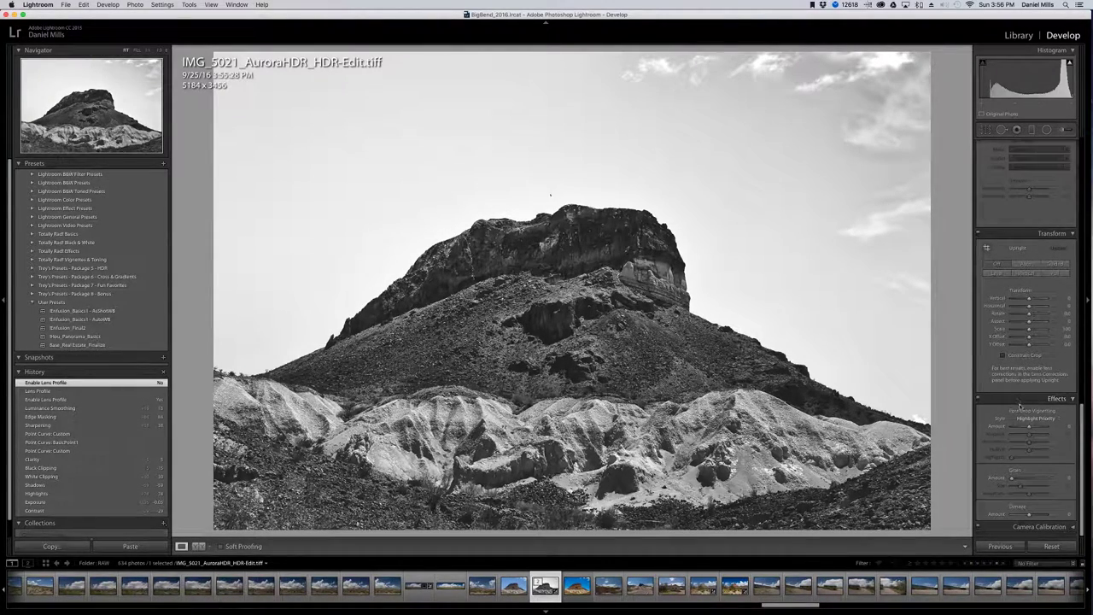
drag(1029, 427, 1030, 428)
drag(1028, 515, 1026, 515)
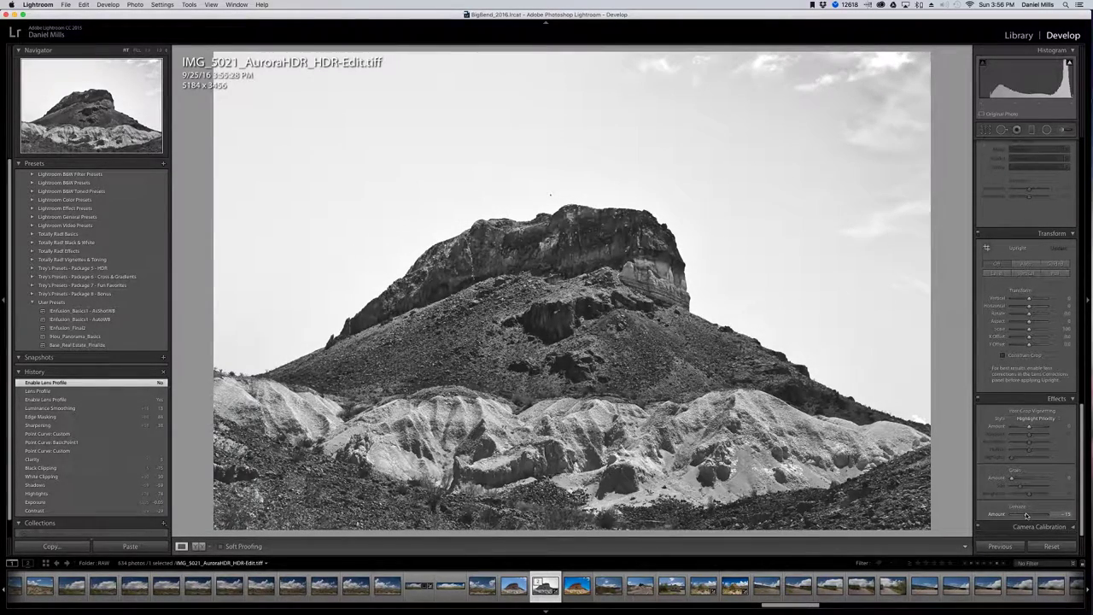
scroll(1026, 499, up, 6)
scroll(1024, 480, up, 5)
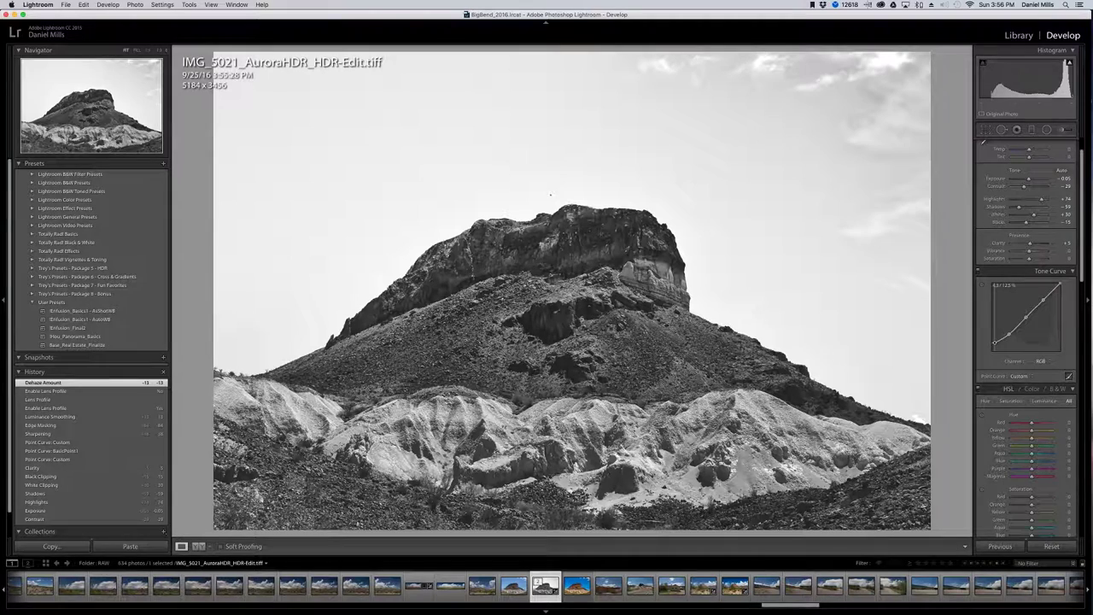
- Nudge the black point at the lower end of the tone curve slightly to fine-tune the shadows
drag(996, 342, 997, 340)
scroll(1023, 329, up, 2)
scroll(1022, 329, up, 2)
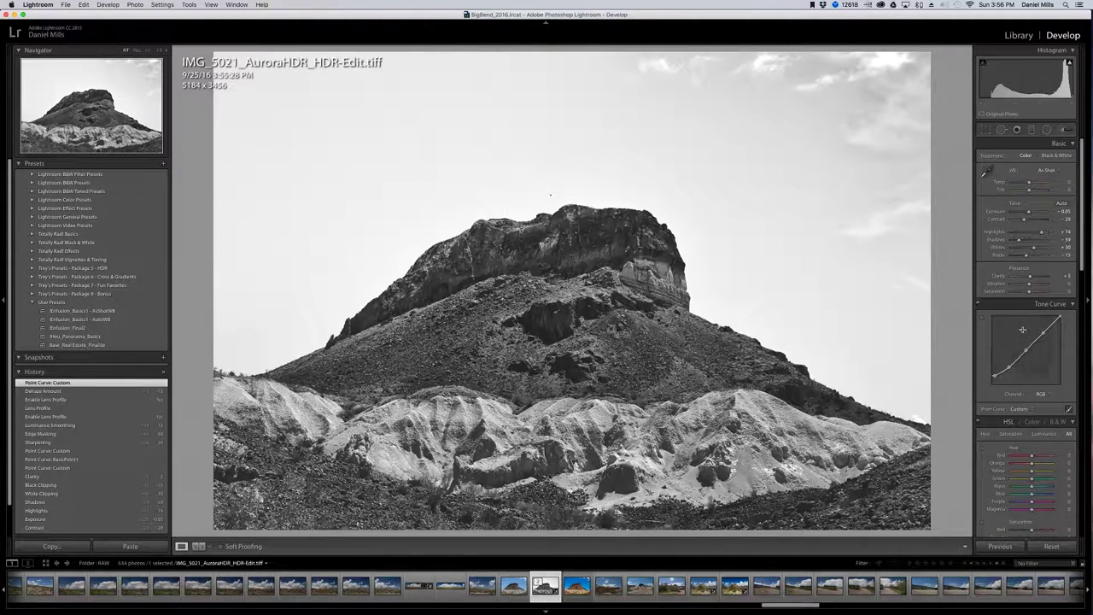
- Try split toning with highlight saturation at 20, shadow saturation at 22, and a shifted highlight hue
scroll(1021, 290, down, 5)
scroll(1020, 286, down, 1)
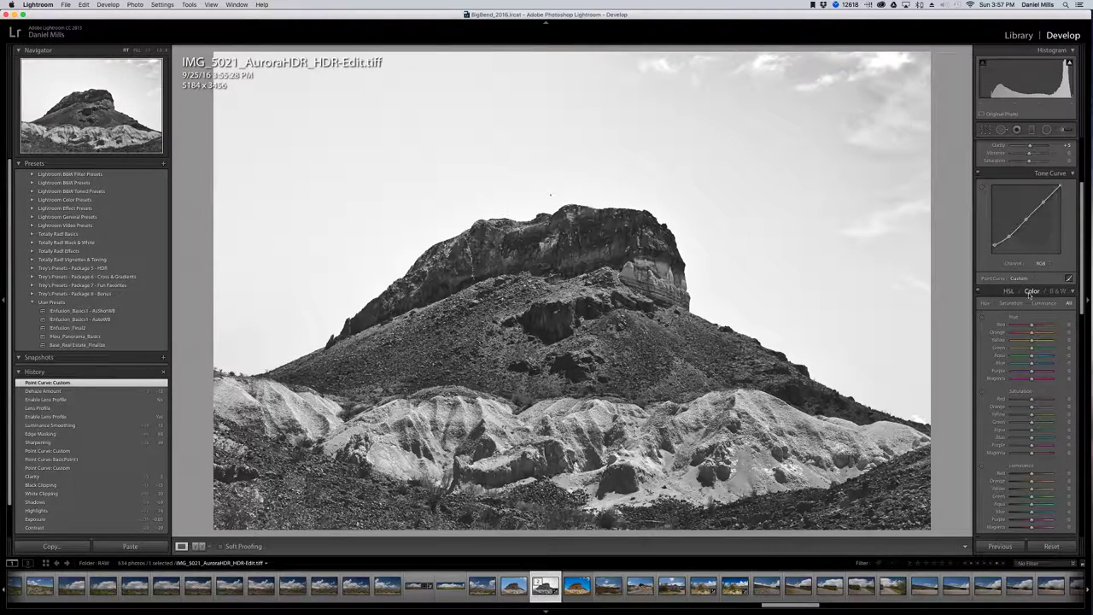
scroll(1057, 294, down, 8)
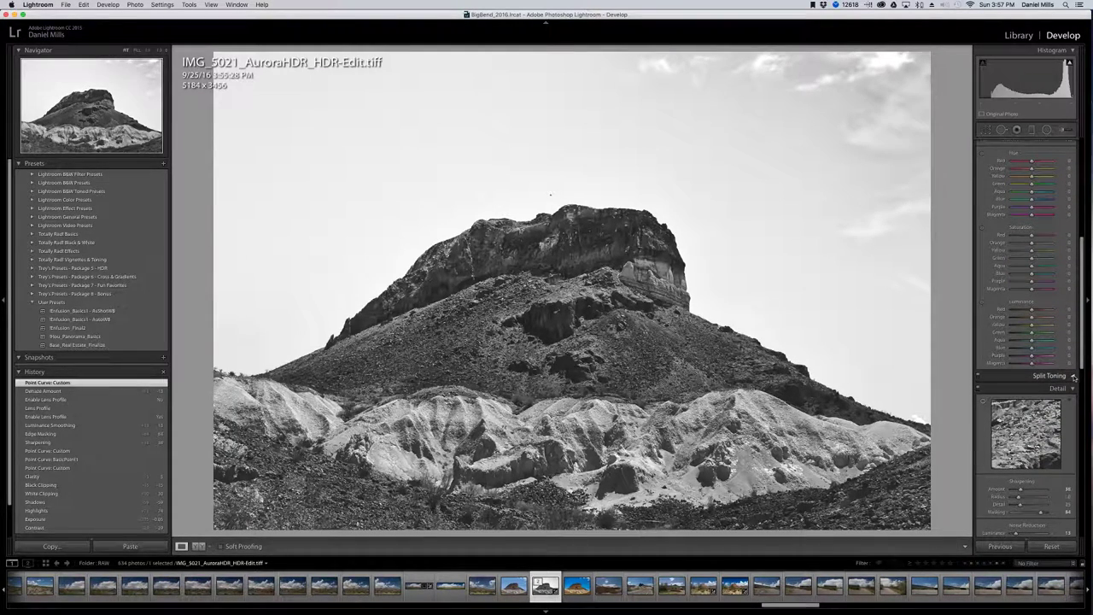
click(1072, 377)
scroll(1029, 340, down, 2)
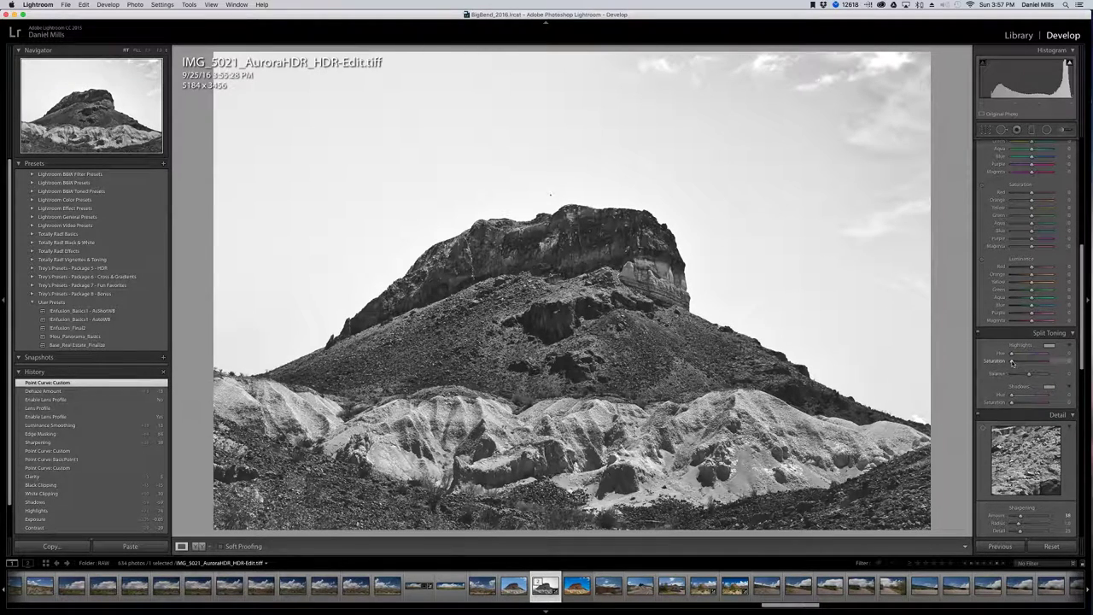
drag(1013, 362, 1018, 362)
drag(1011, 402, 1019, 403)
mouse_move(1012, 353)
mouse_down()
mouse_move(1045, 356)
mouse_move(1019, 357)
mouse_up()
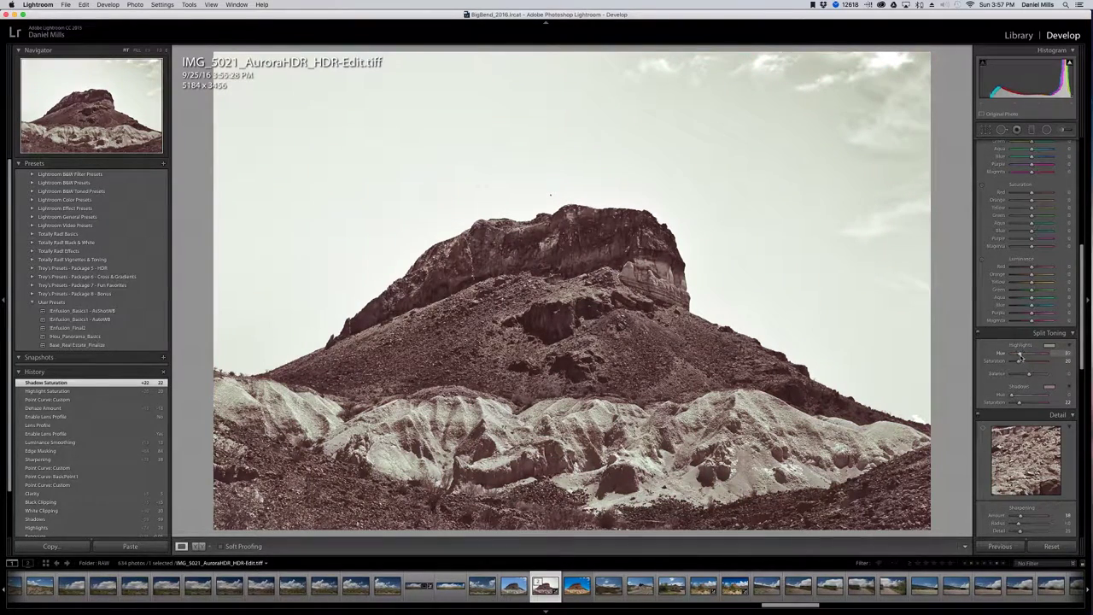
- Try a cool split tone with shadow hue 232, highlight saturation 8 and shadow saturation 10, shifting the balance toward the shadows
drag(1011, 395, 1031, 395)
drag(1031, 395, 1013, 362)
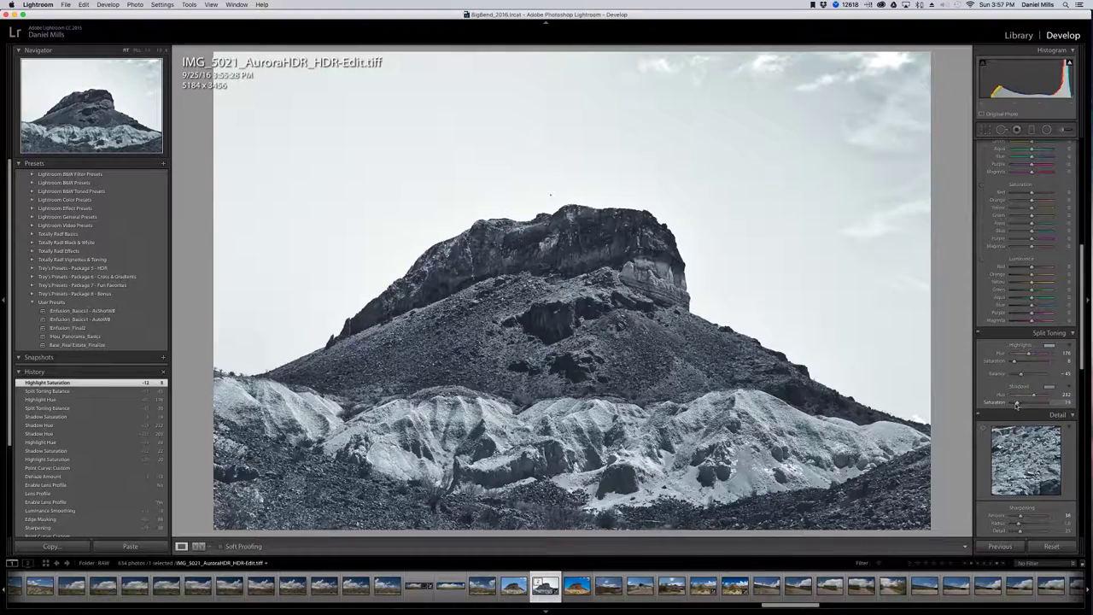
drag(1013, 404, 1011, 403)
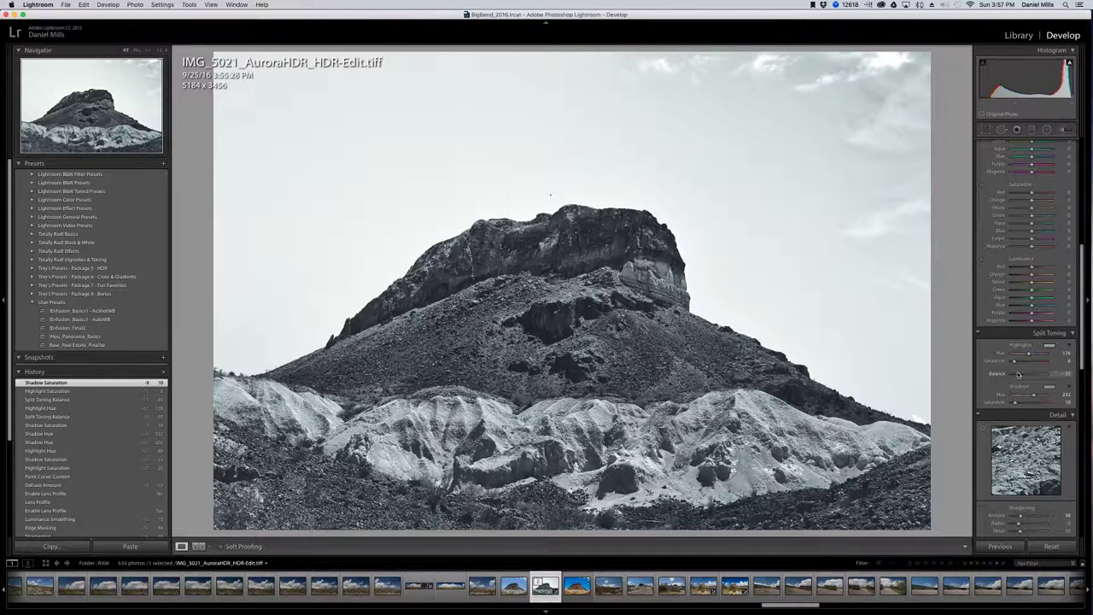
drag(1014, 373, 1013, 374)
- Compare the photo with and without split toning, and leave split toning turned off
click(978, 333)
click(978, 333)
click(979, 333)
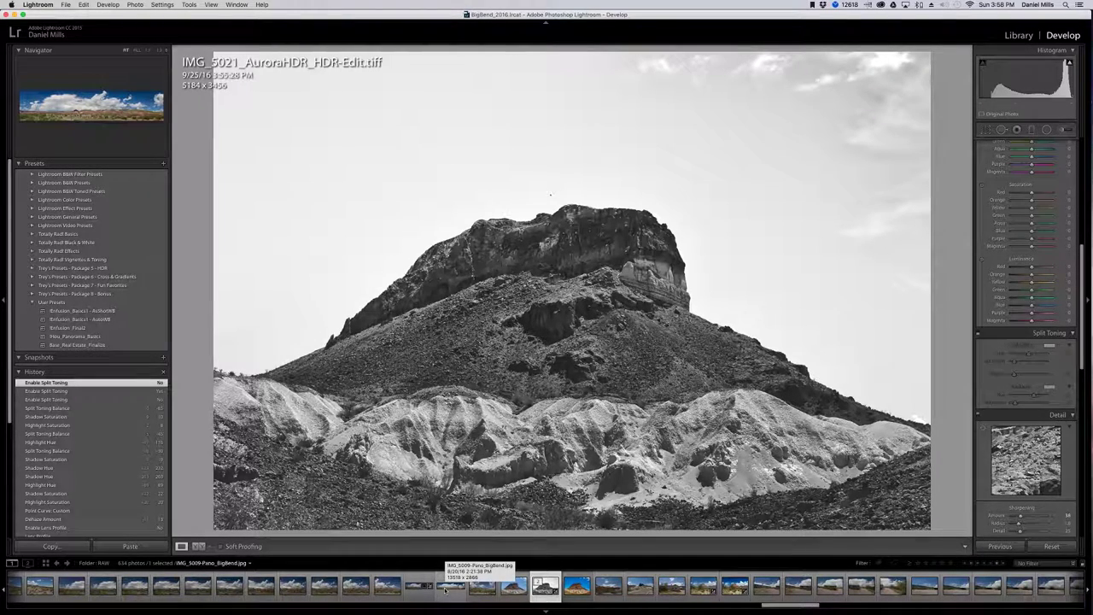
- Export the black-and-white photo into the !Use folder with the file name's custom text set to _Edited_BW
key(super+shift+e)
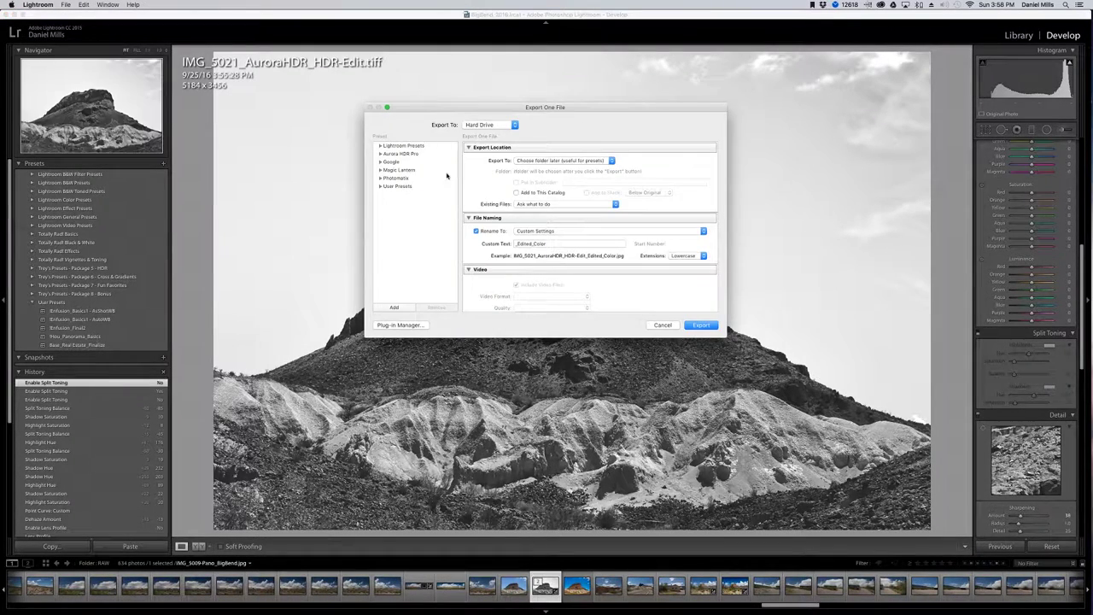
double_click(533, 244)
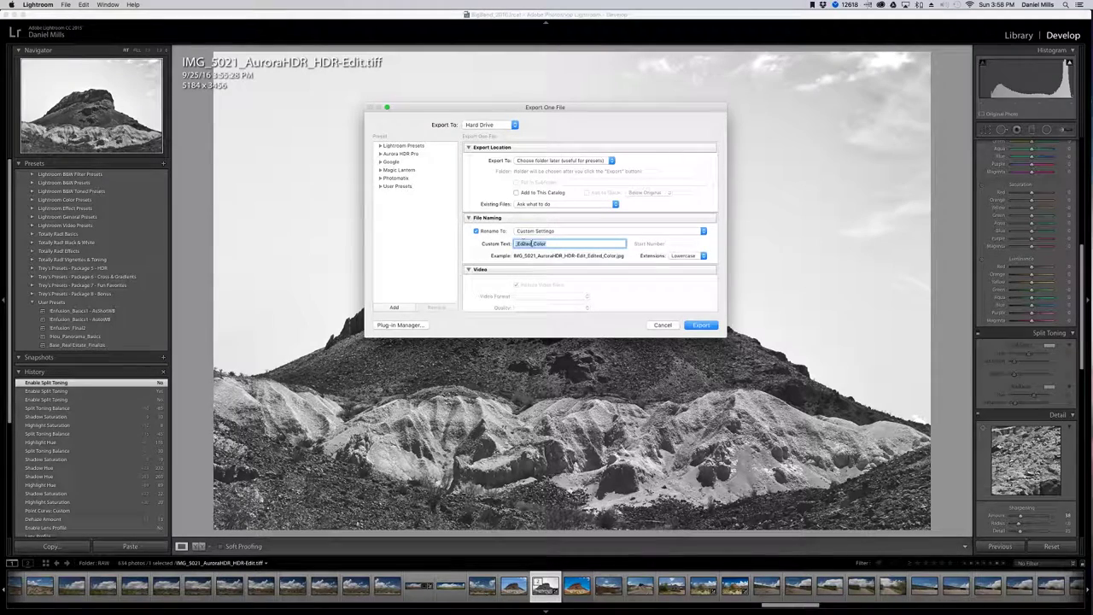
text(_Edited_Co)
key(BackSpace)
key(BackSpace)
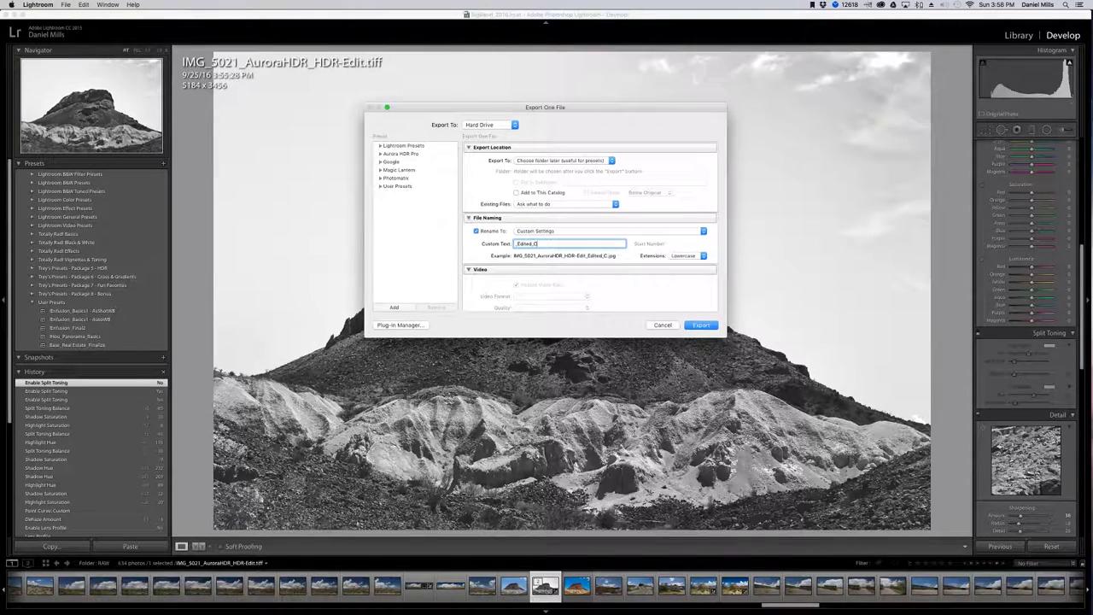
text(BW)
click(707, 325)
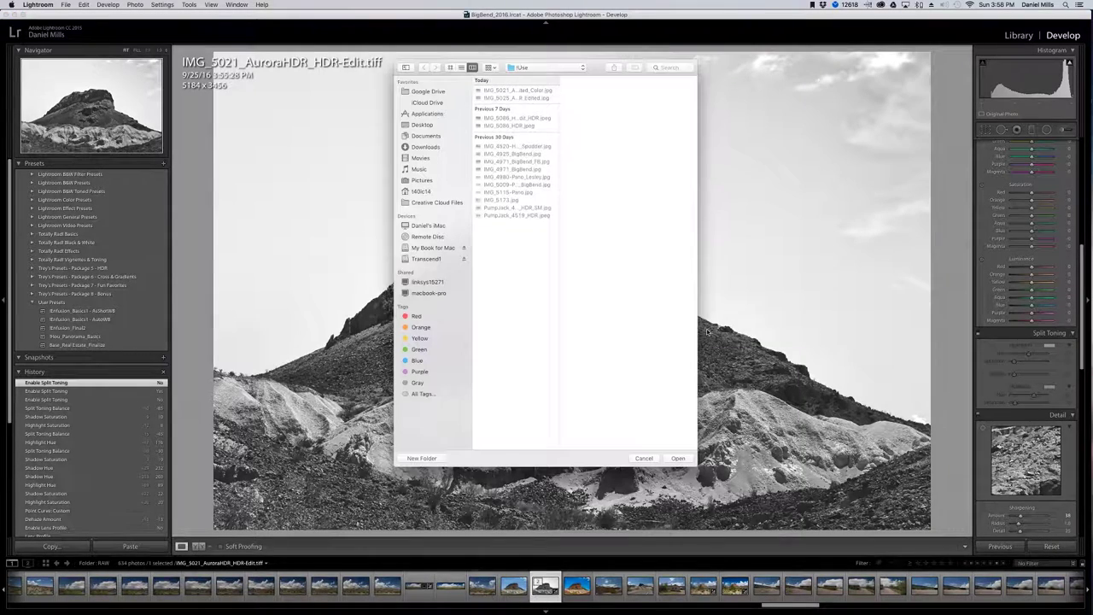
click(679, 457)
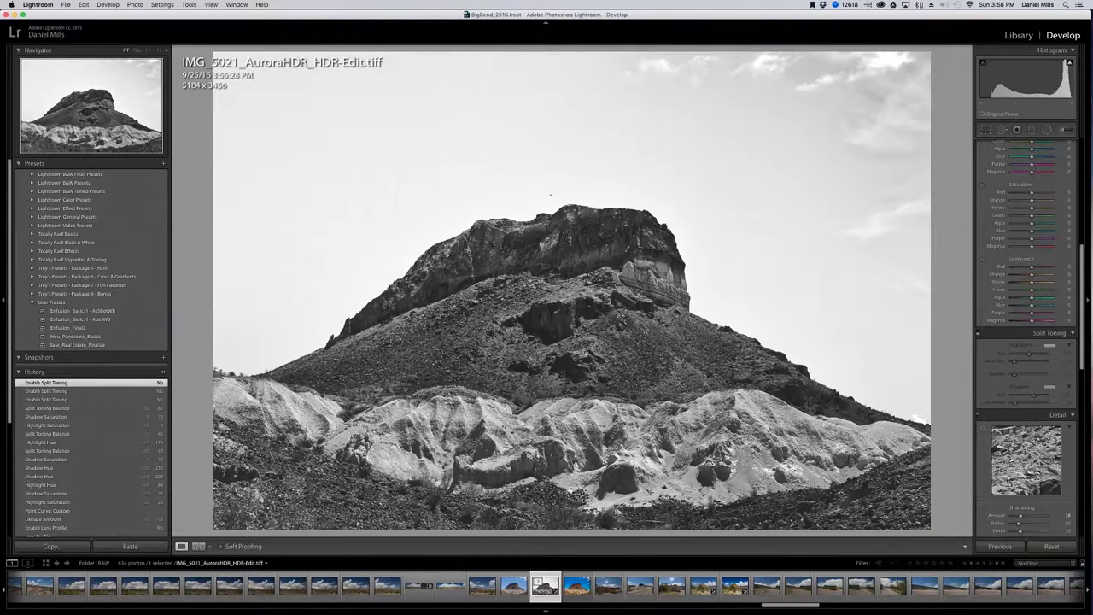